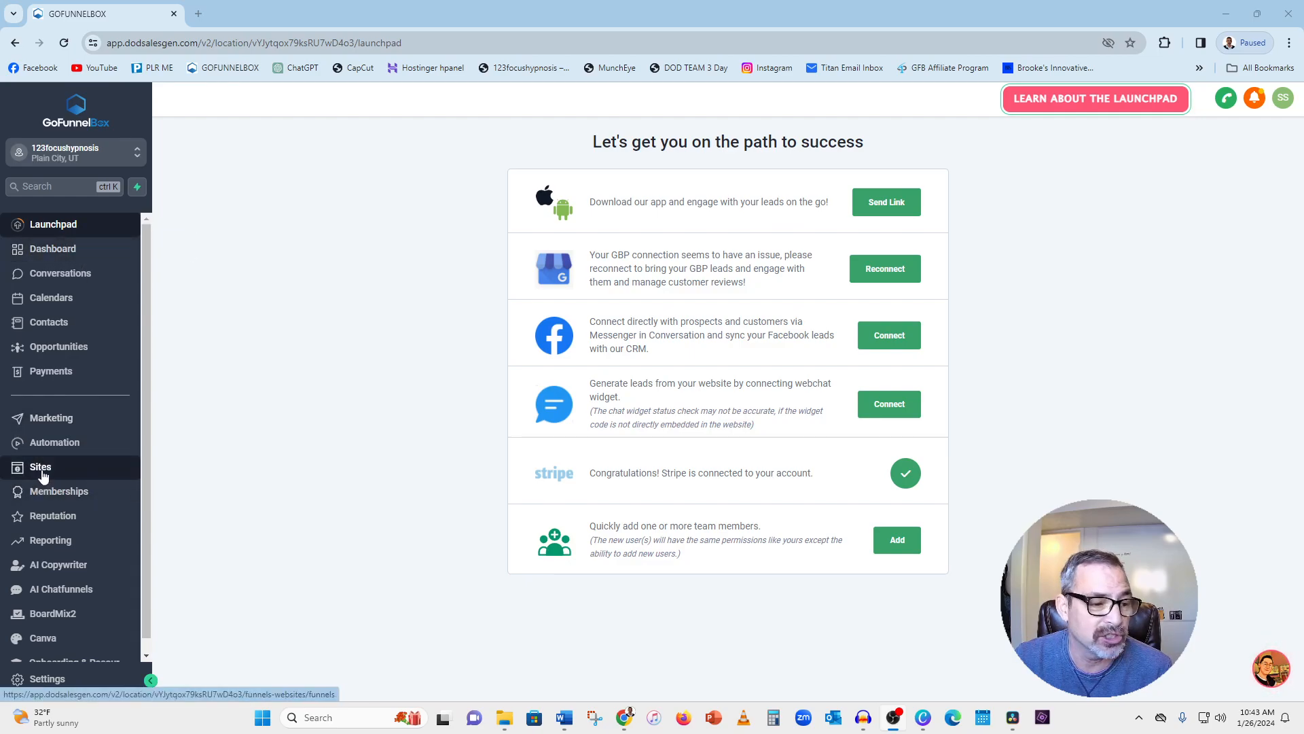
# - Open the page list of the 123FocusHypnosis website
pyautogui.click(43, 476)
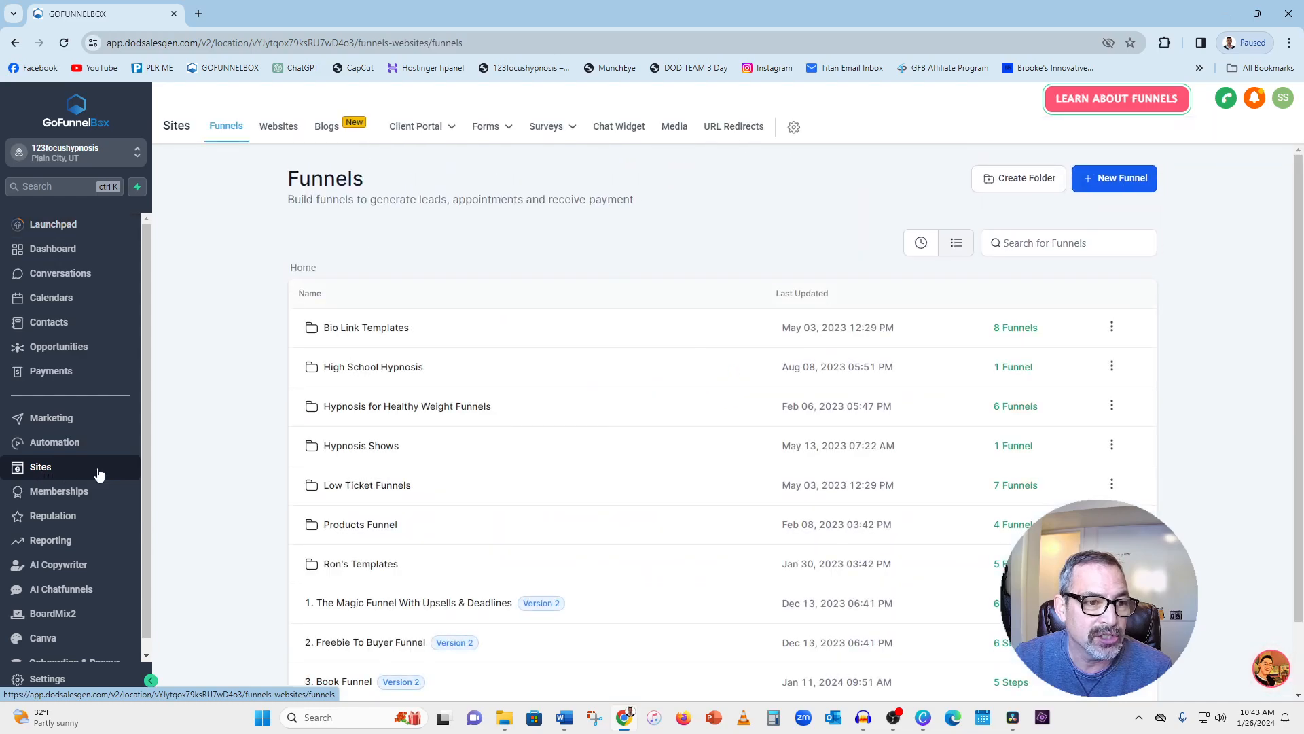
pyautogui.click(289, 133)
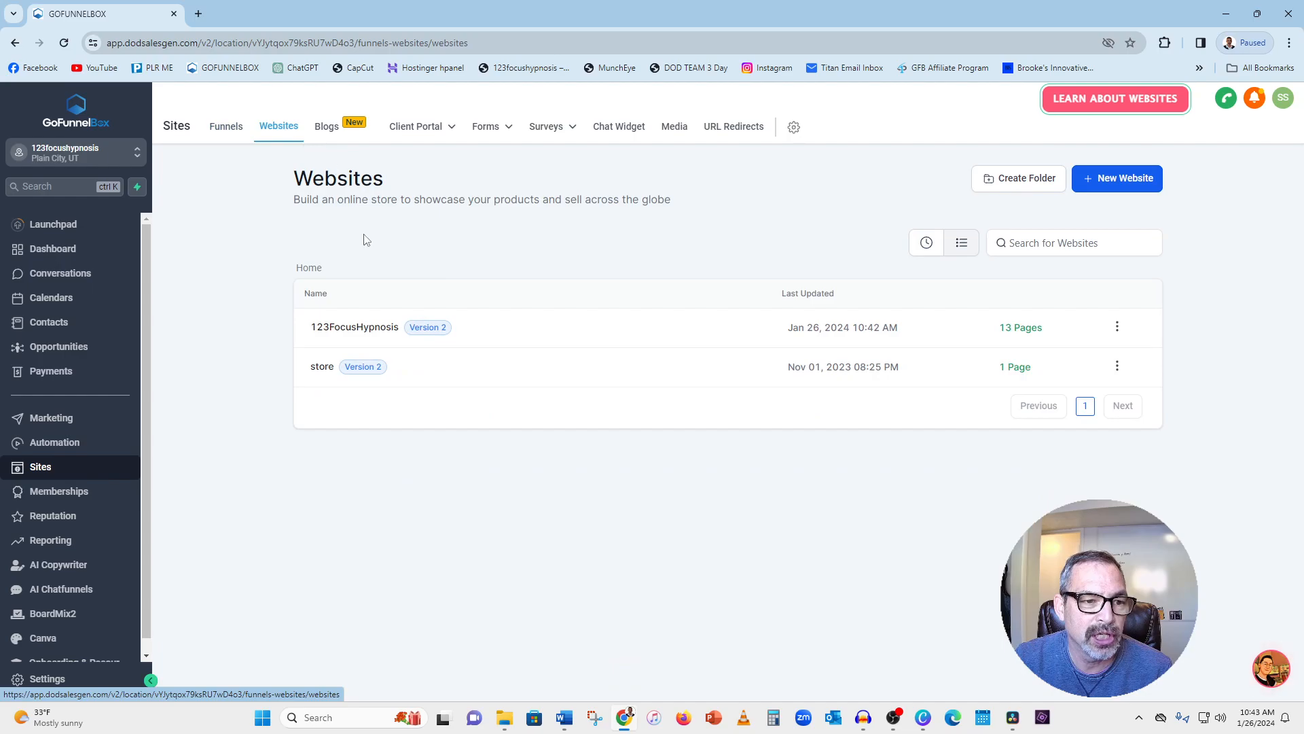
pyautogui.click(349, 329)
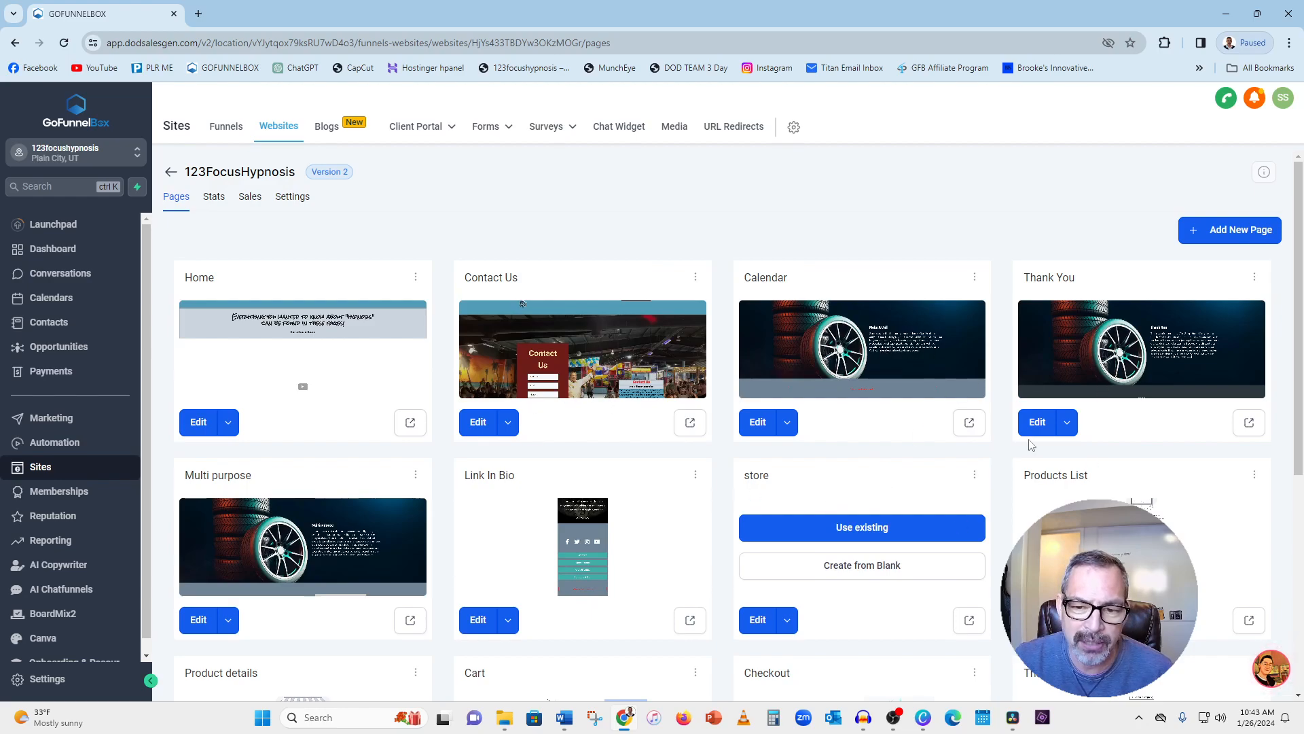
# - Create a new website page named "Blog Posts" with the path /blogs
pyautogui.click(1255, 233)
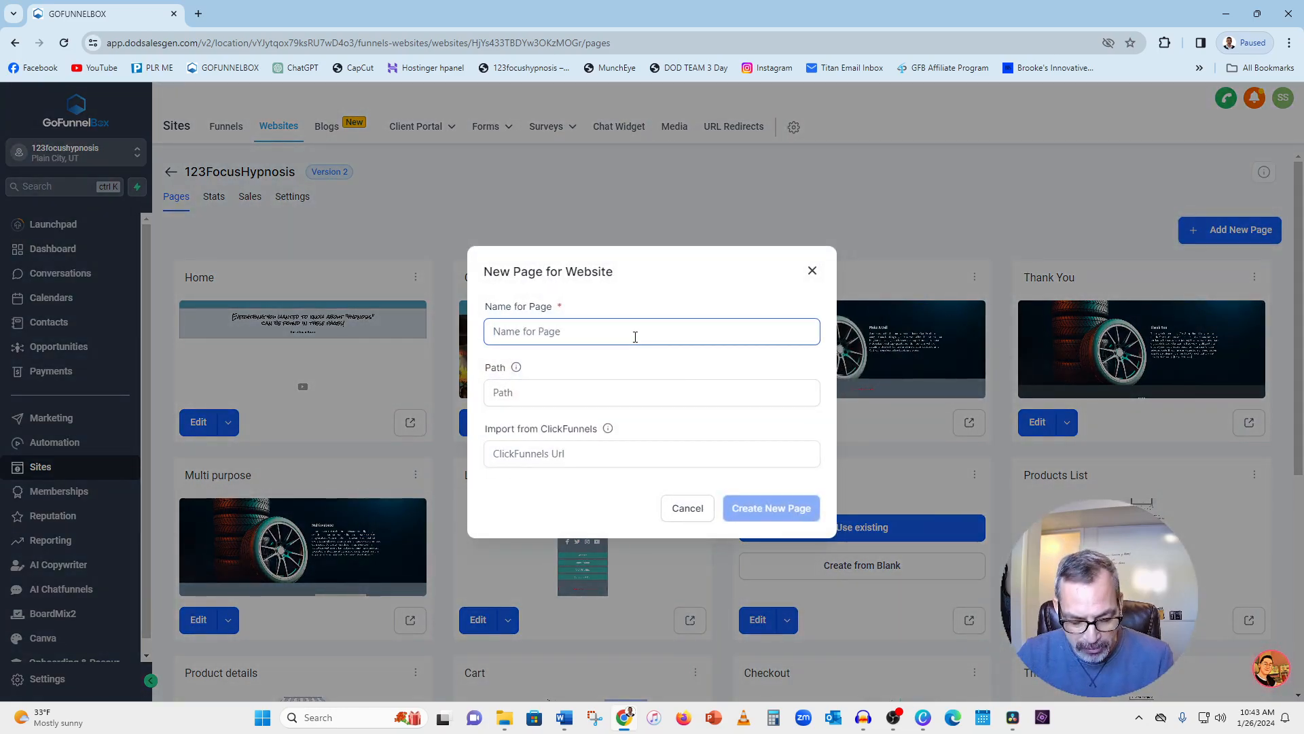
pyautogui.write('Blog Posts')
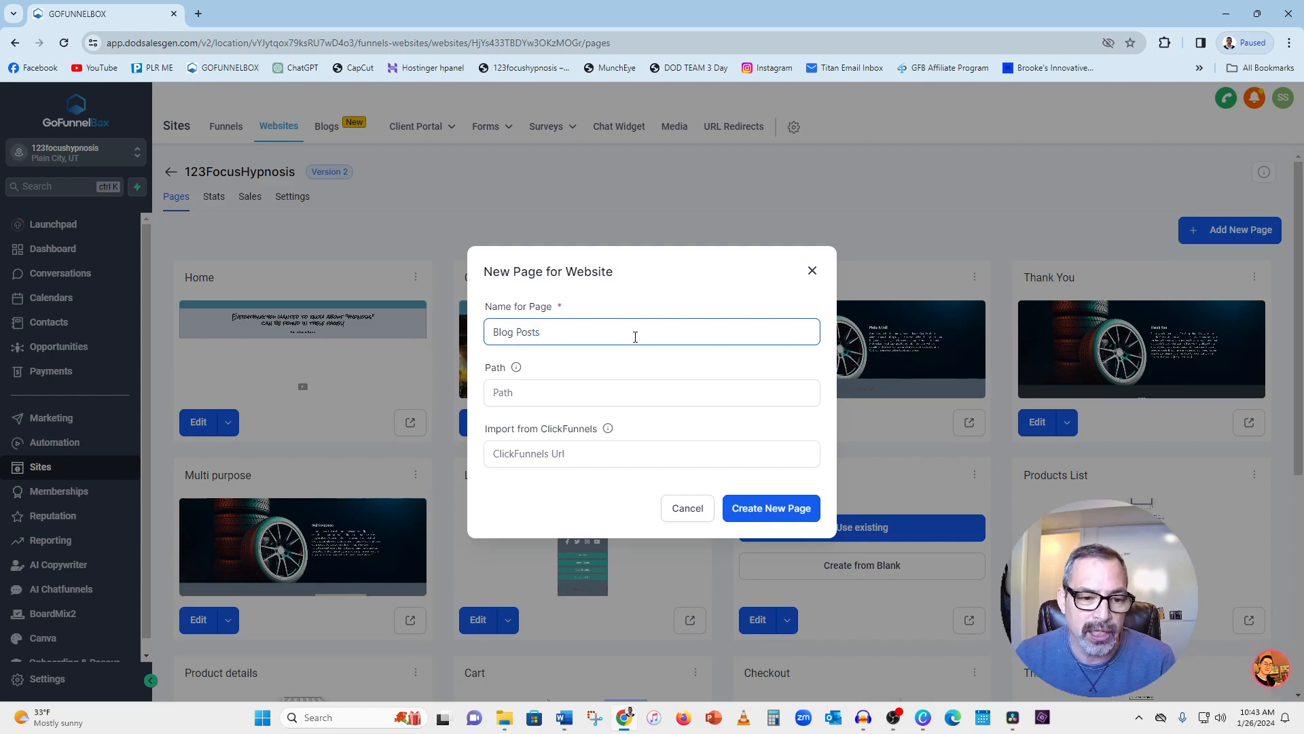
pyautogui.click(566, 393)
pyautogui.write('/blo')
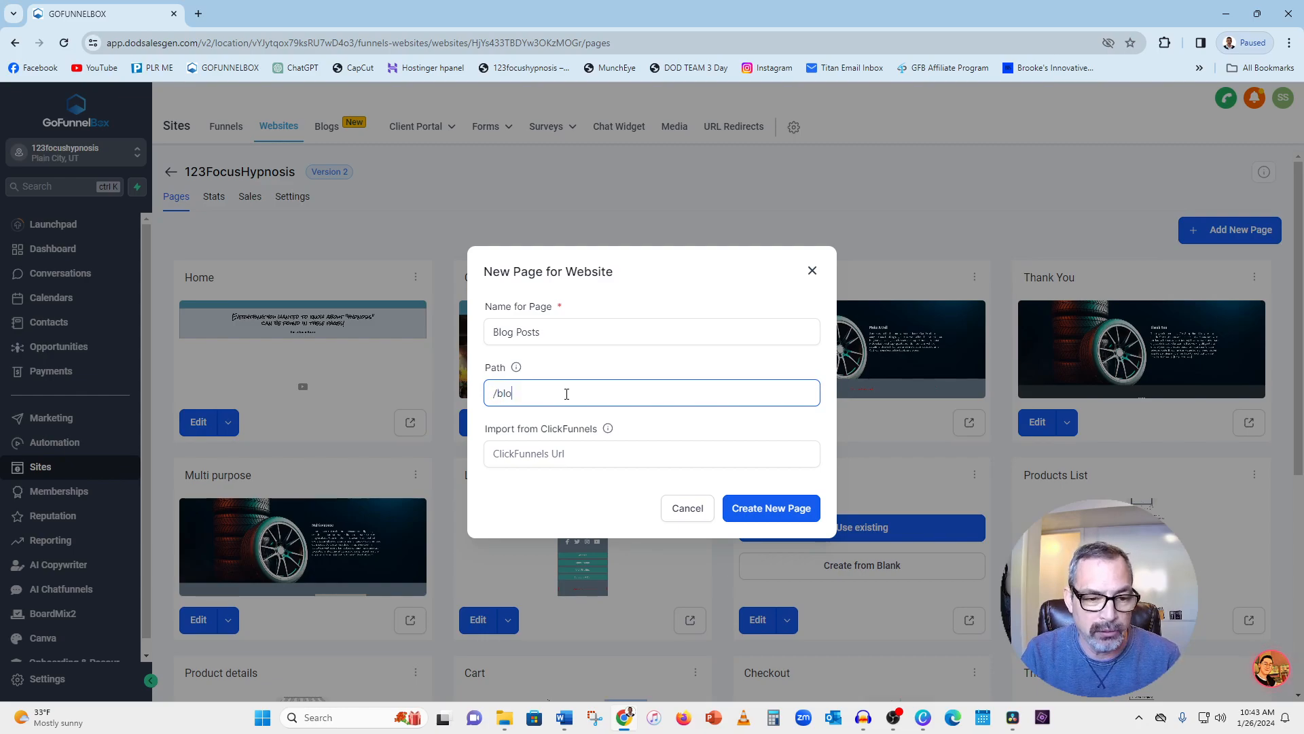
pyautogui.write('gs')
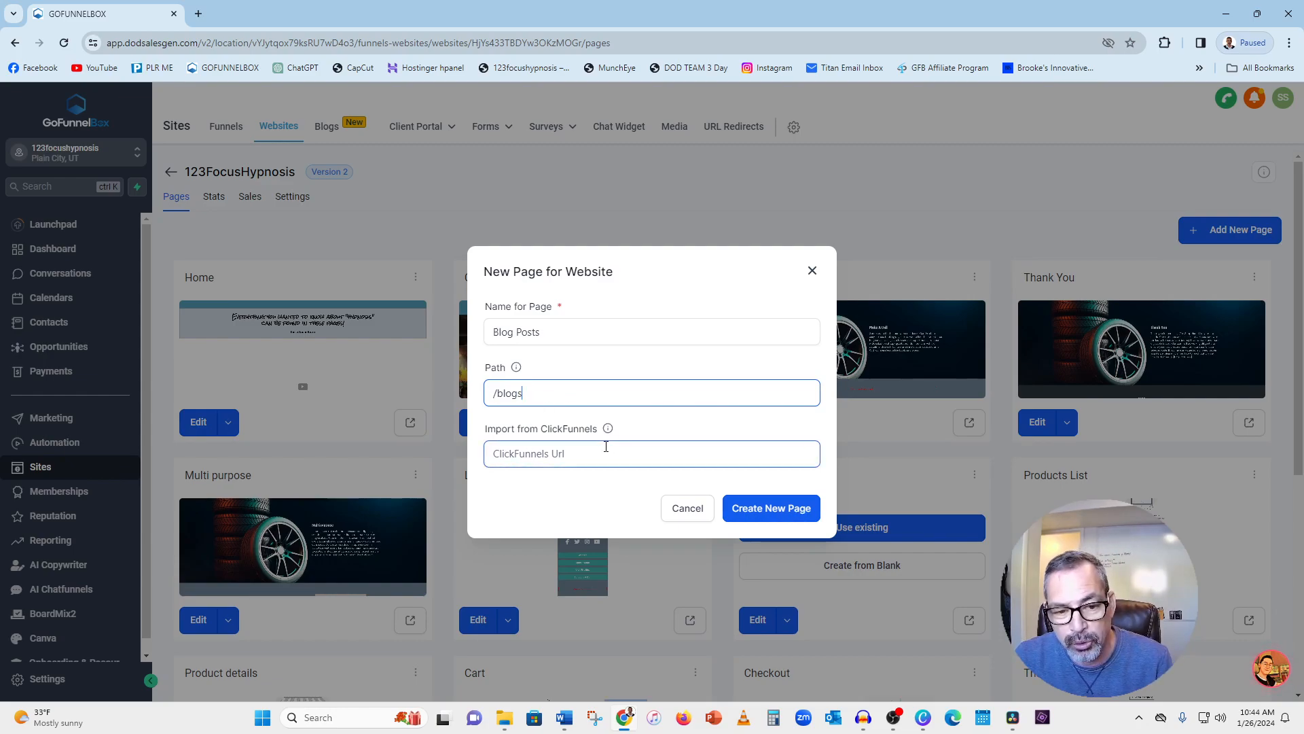
pyautogui.click(761, 518)
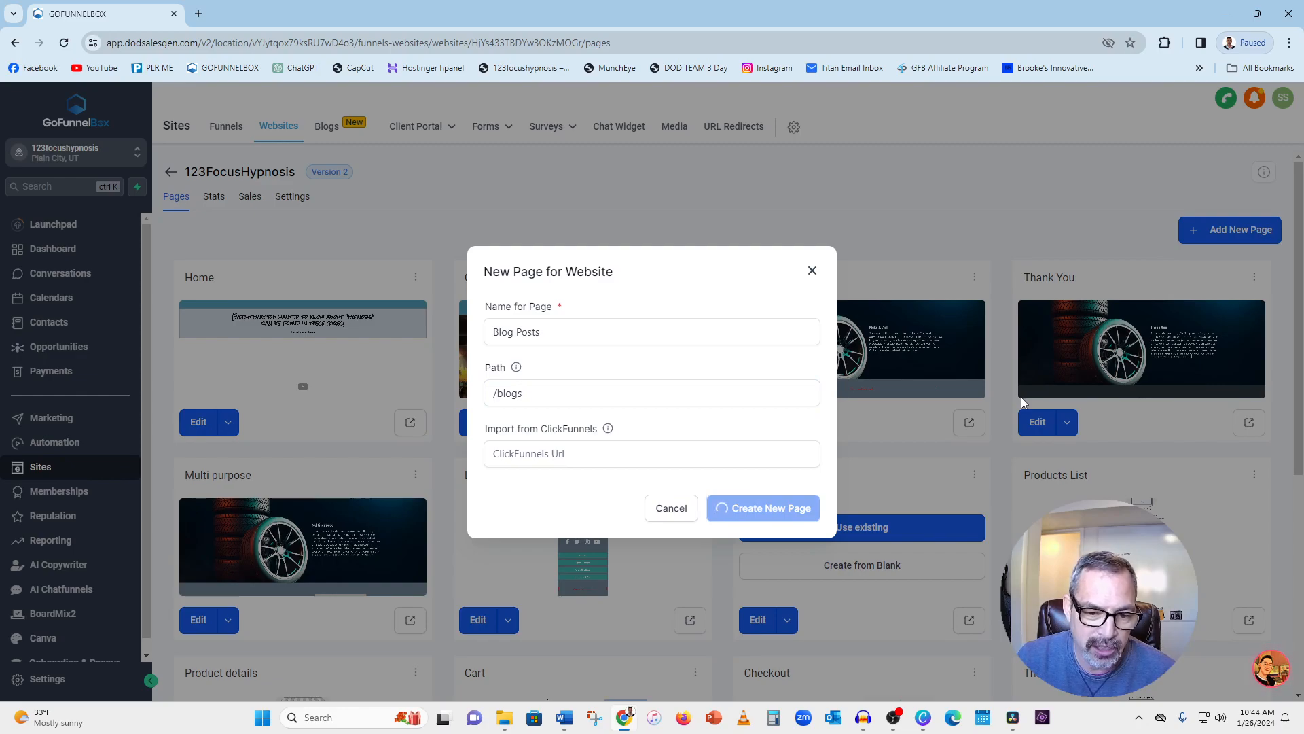
# - Start building the Blog Posts page from blank and clear the section chooser off the empty canvas
pyautogui.scroll(-6, 970, 445)
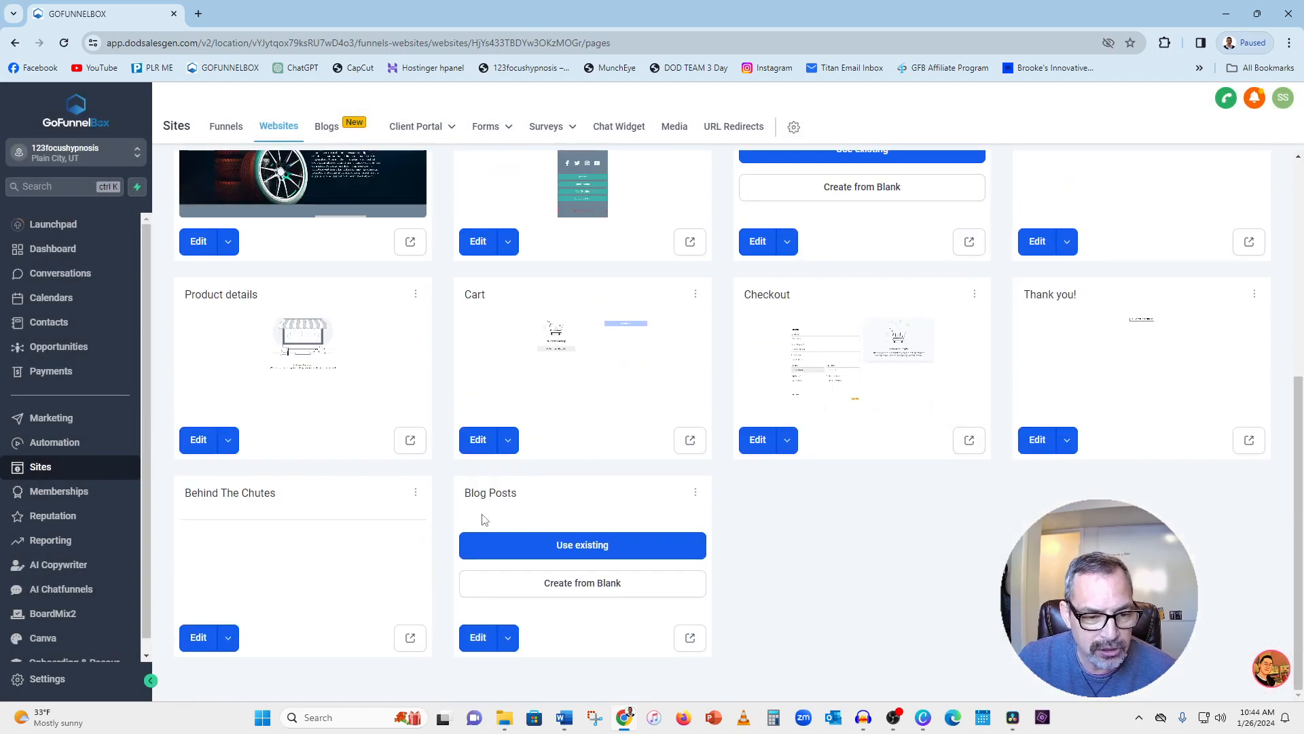
pyautogui.click(592, 586)
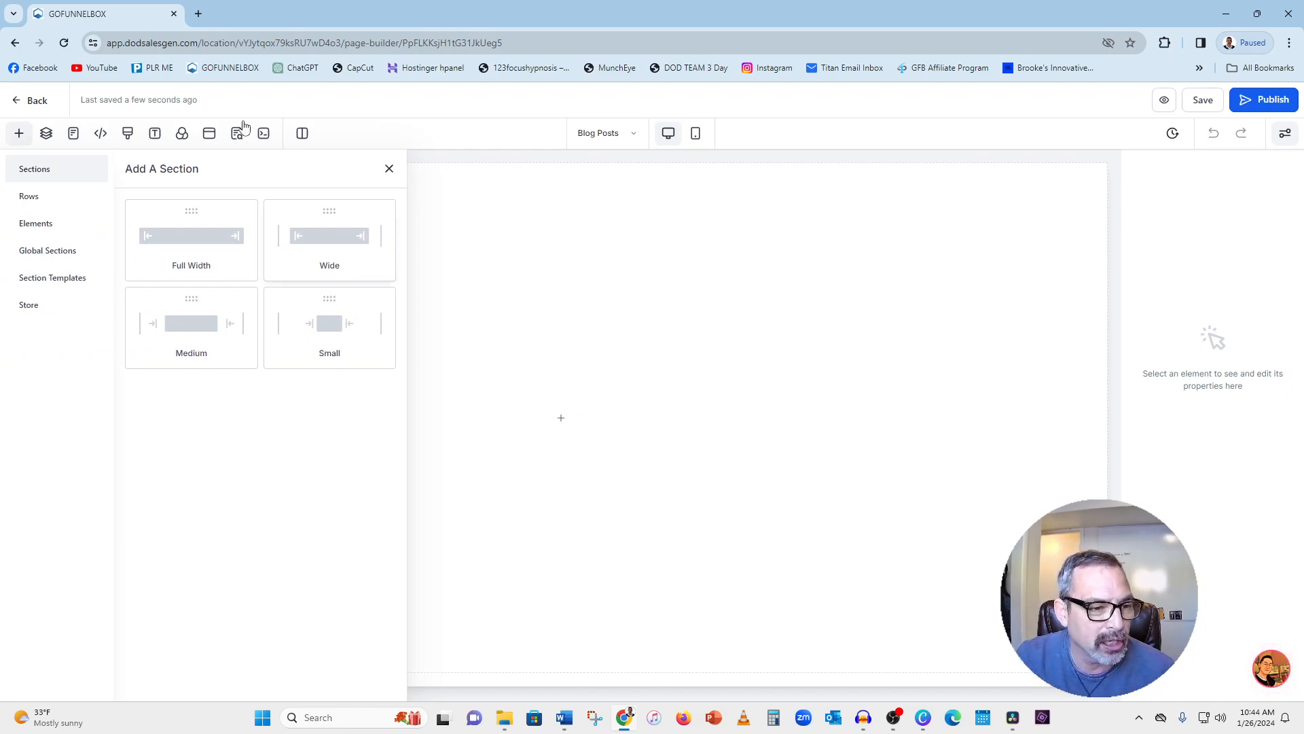
pyautogui.click(389, 168)
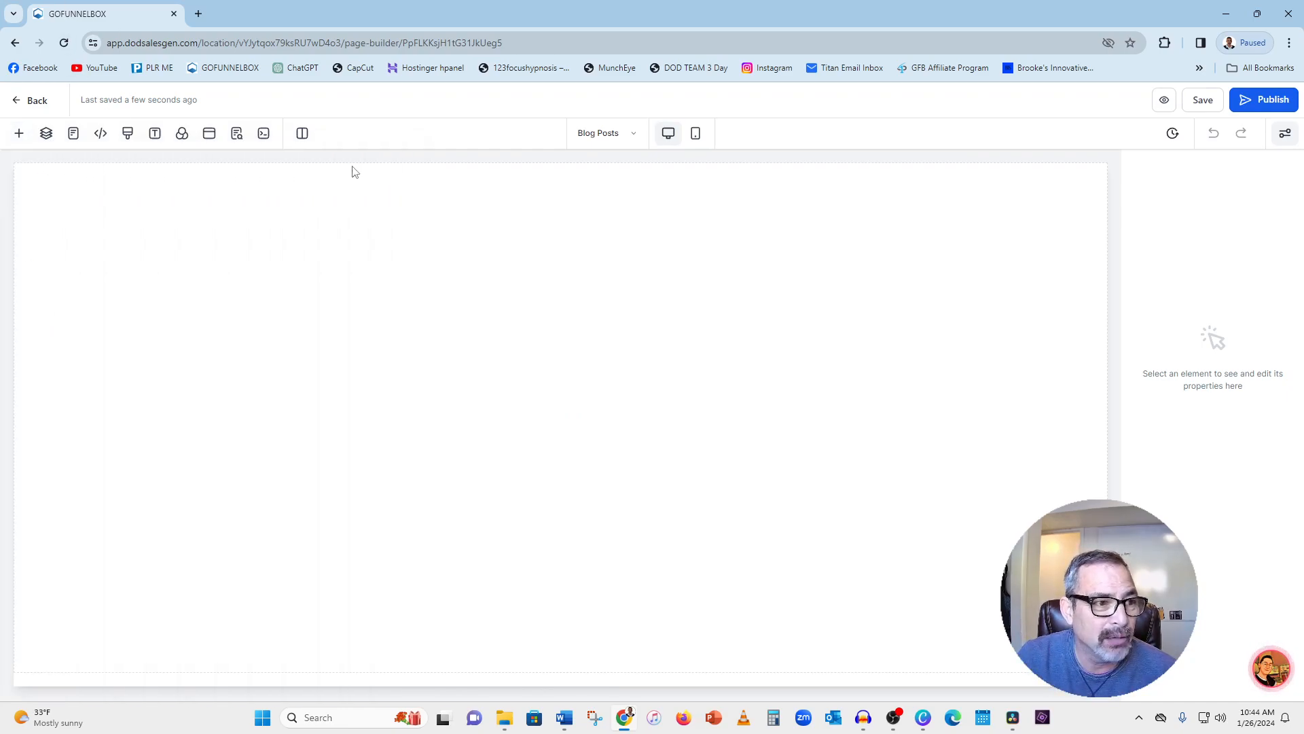
# - Add three full-width sections to the blank page, stacked one below the other
pyautogui.click(19, 133)
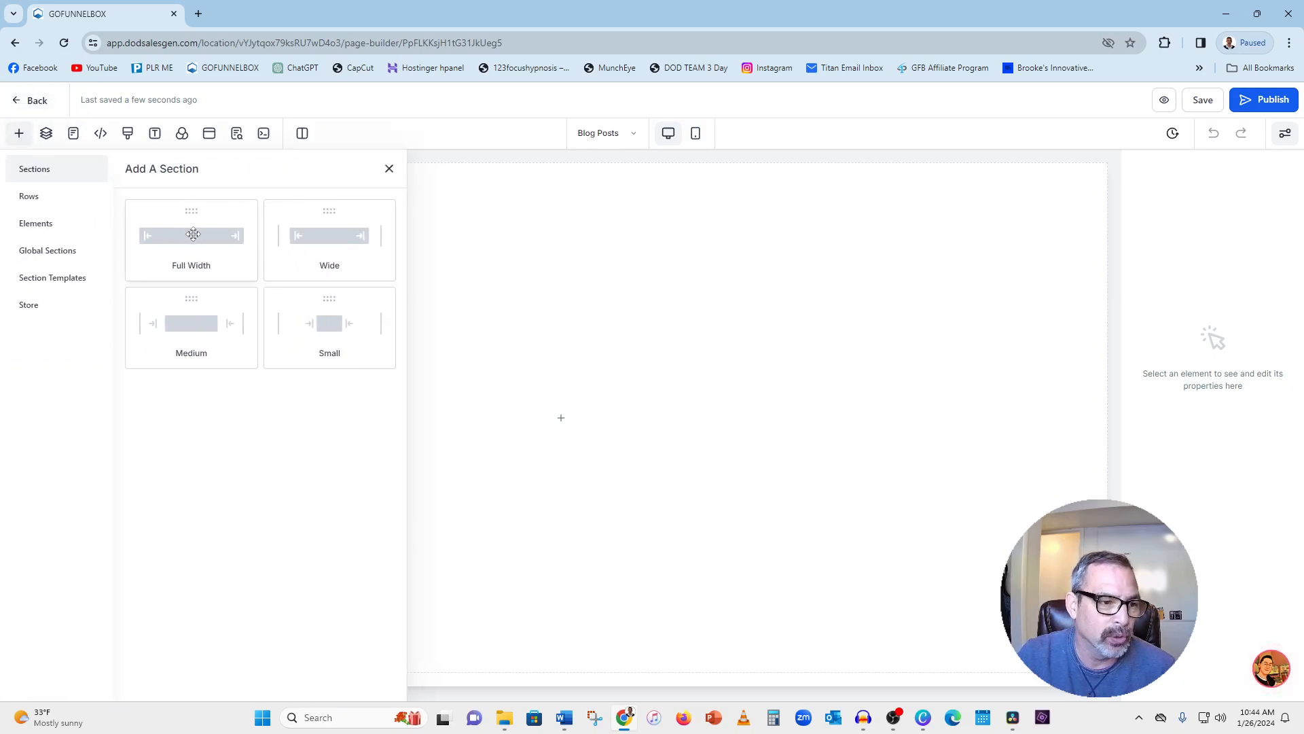
pyautogui.click(196, 239)
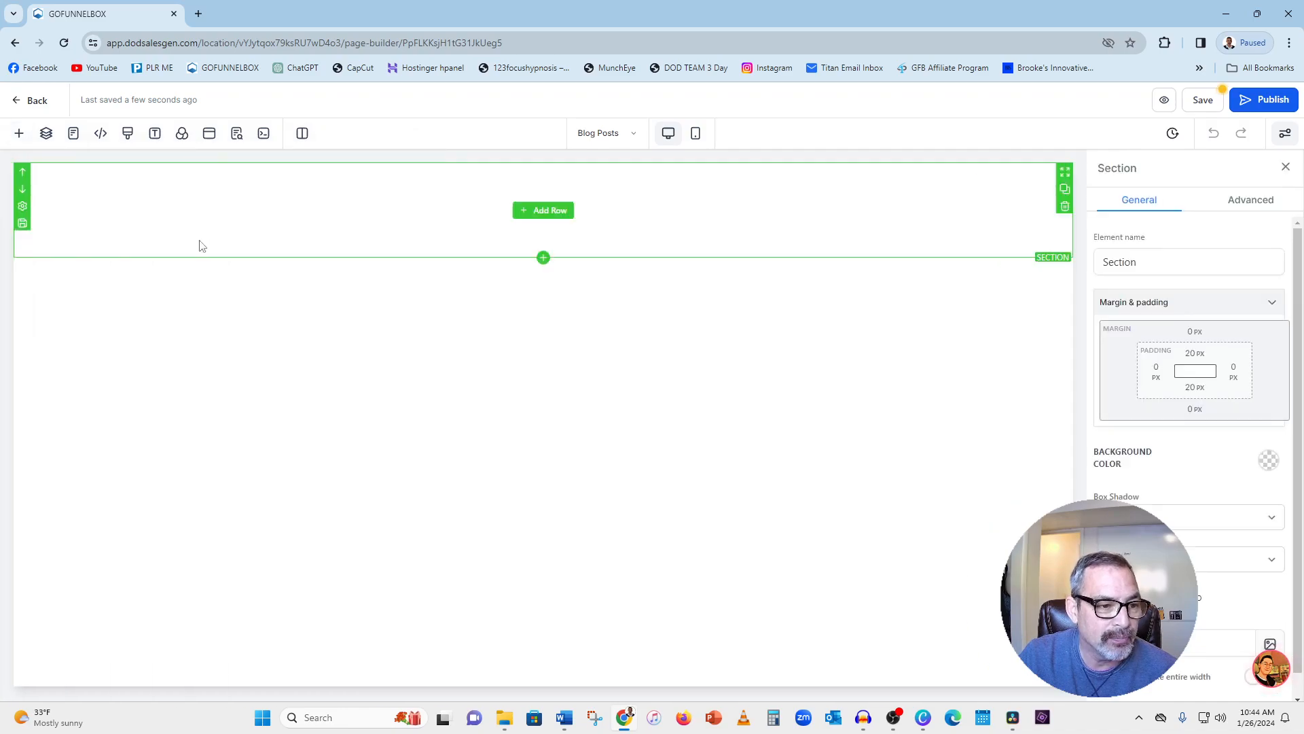
pyautogui.click(543, 258)
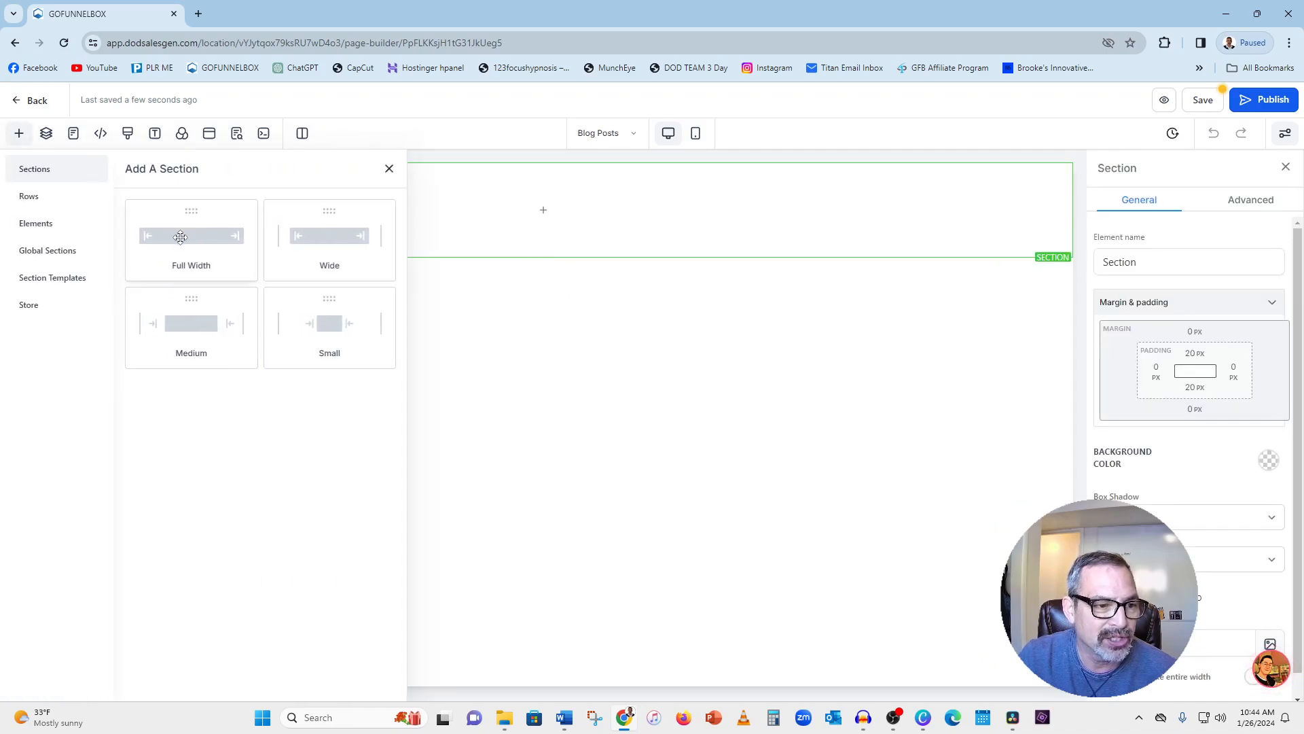
pyautogui.click(180, 236)
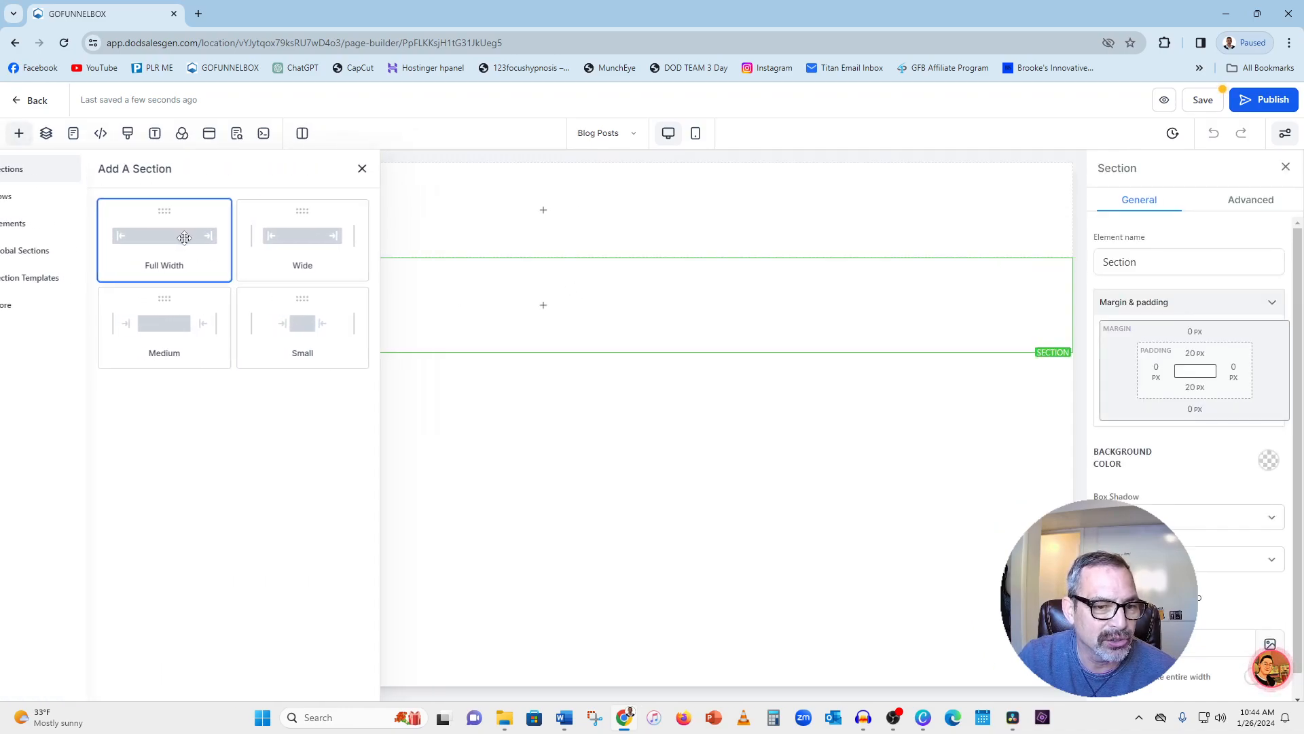
pyautogui.click(544, 353)
pyautogui.click(207, 246)
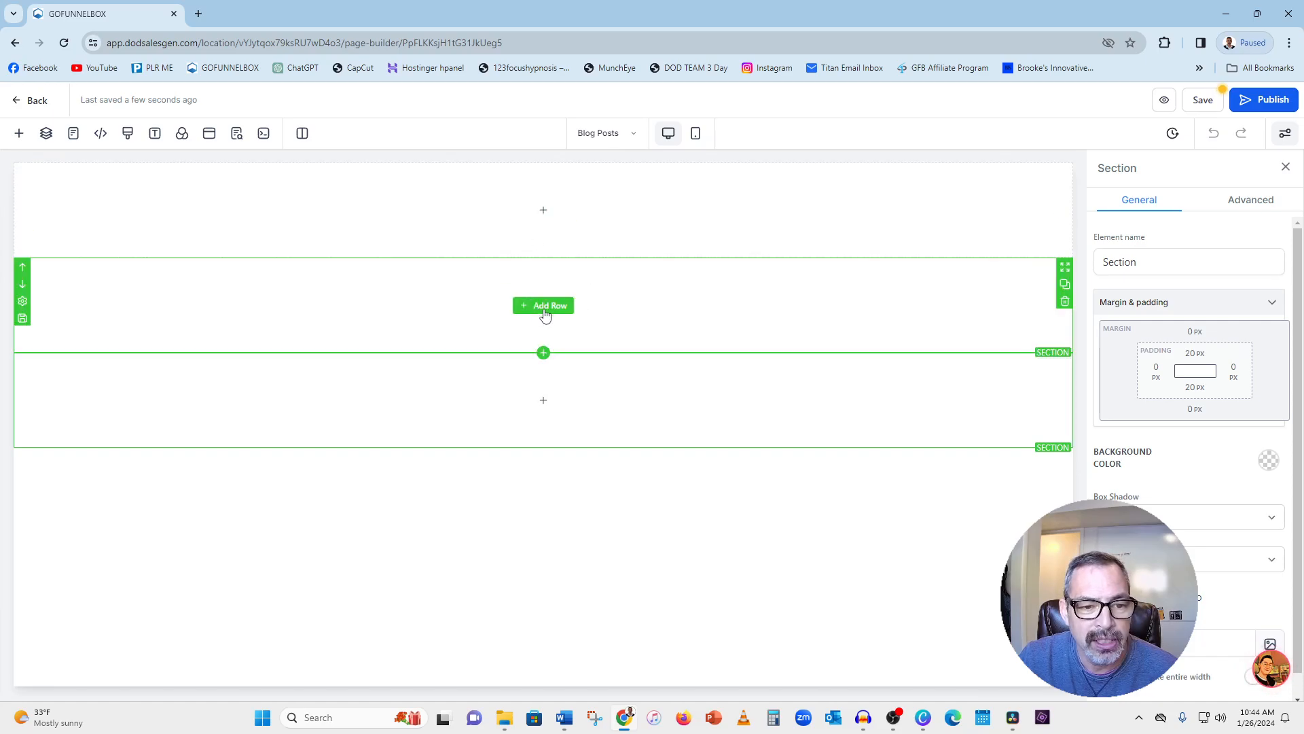
# - Add a 1 Column row to the middle section
pyautogui.click(547, 309)
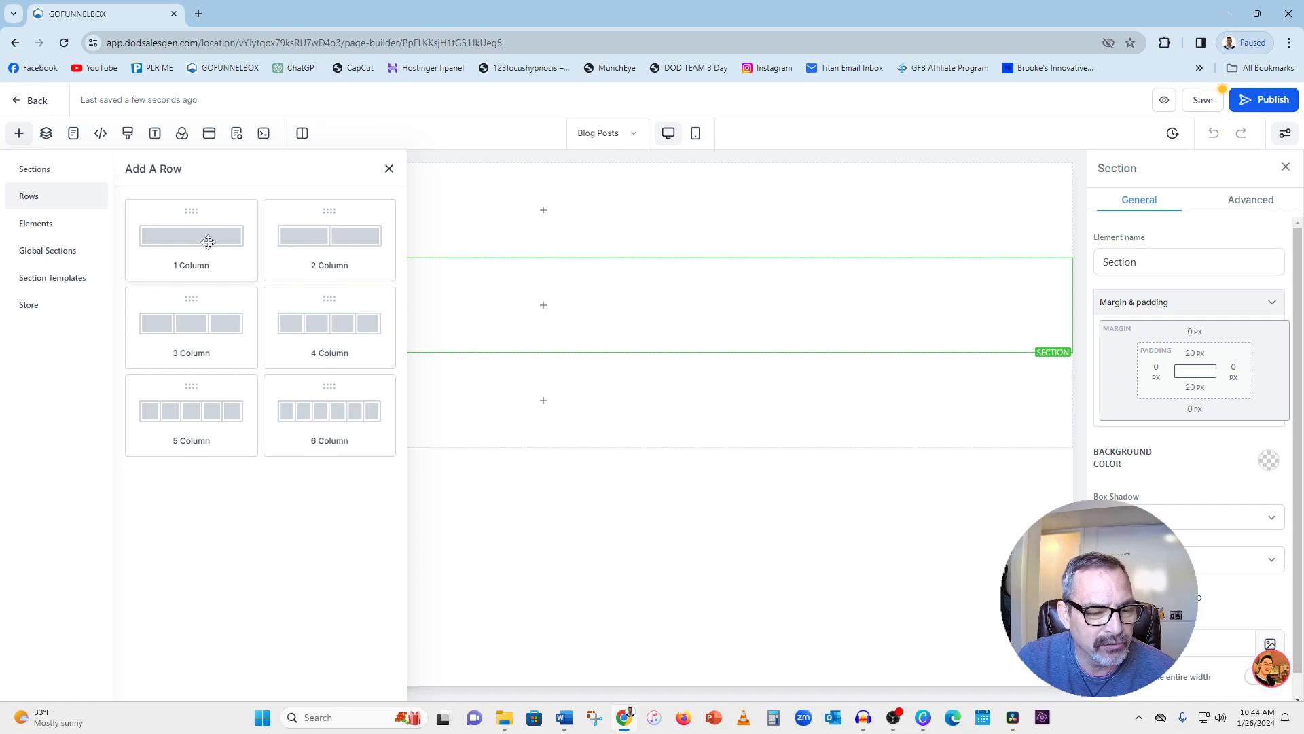
pyautogui.moveTo(571, 326)
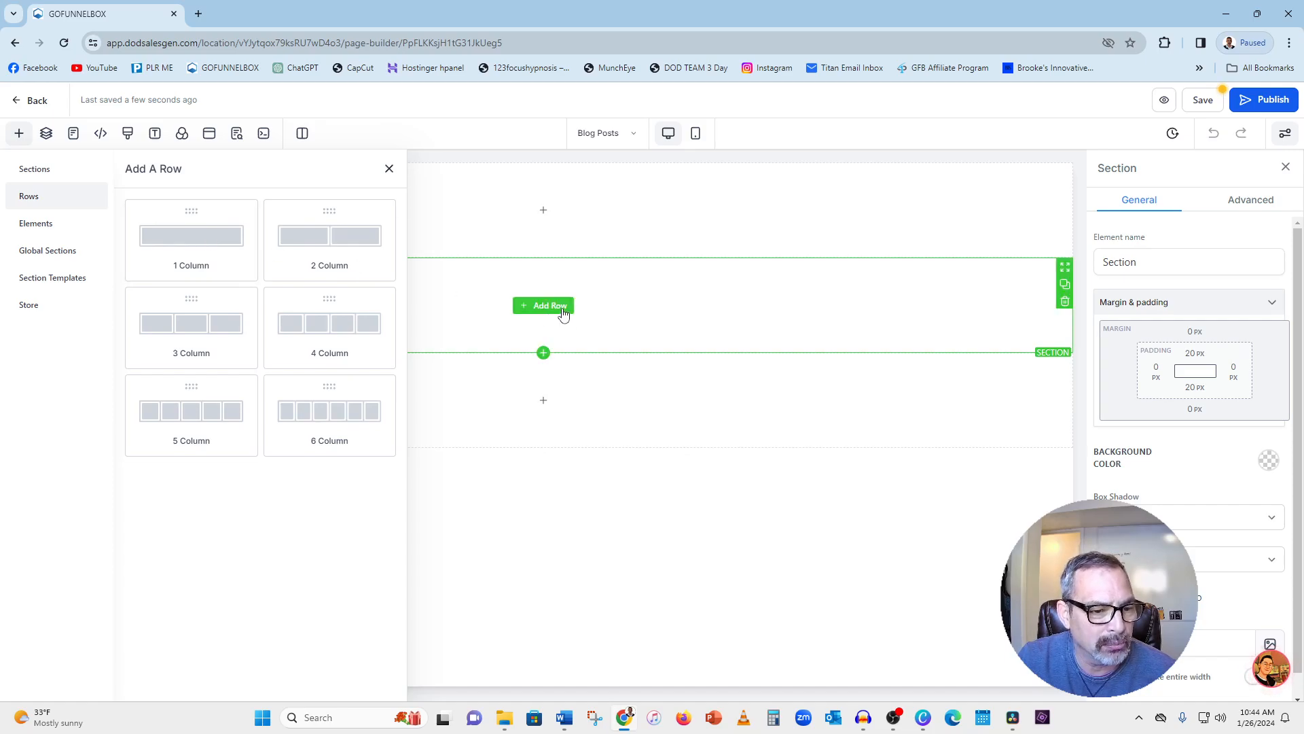
pyautogui.click(210, 239)
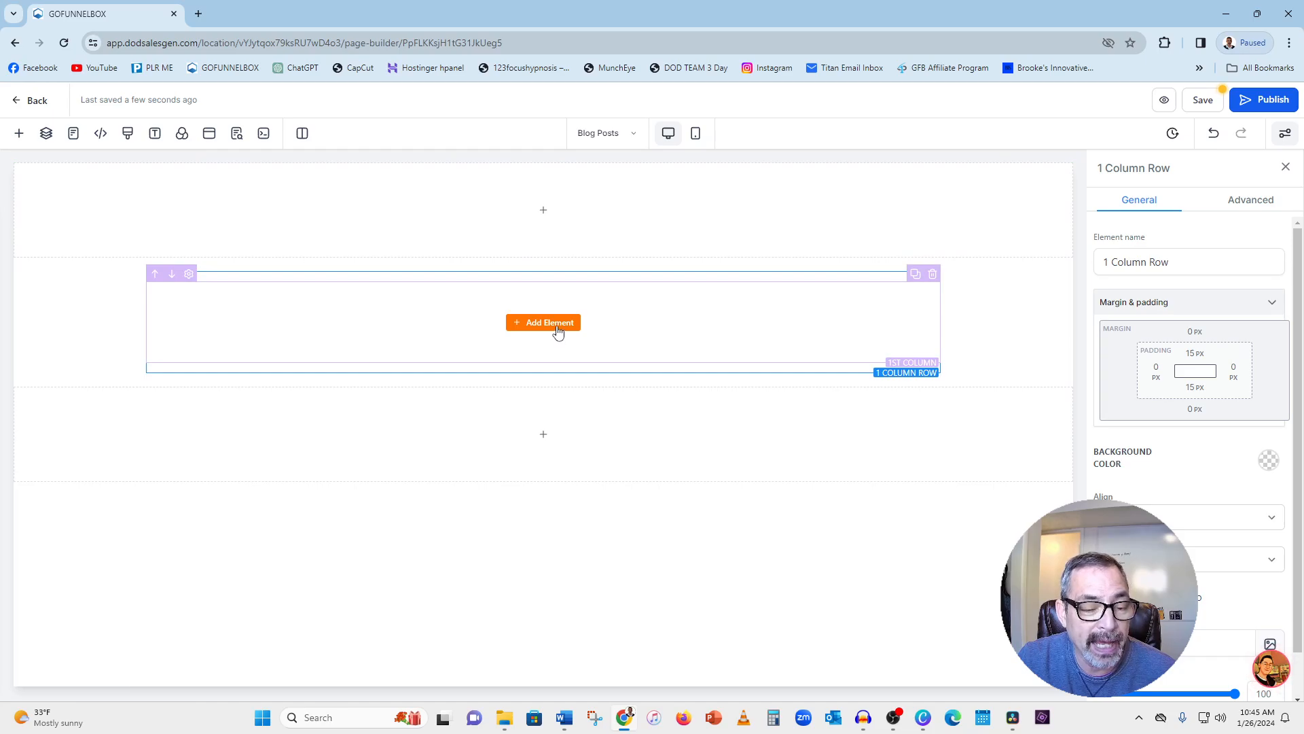
# - Insert a Blog Posts element in the middle section's column and save the page without filling in SEO meta data
pyautogui.click(556, 326)
pyautogui.scroll(-4, 292, 306)
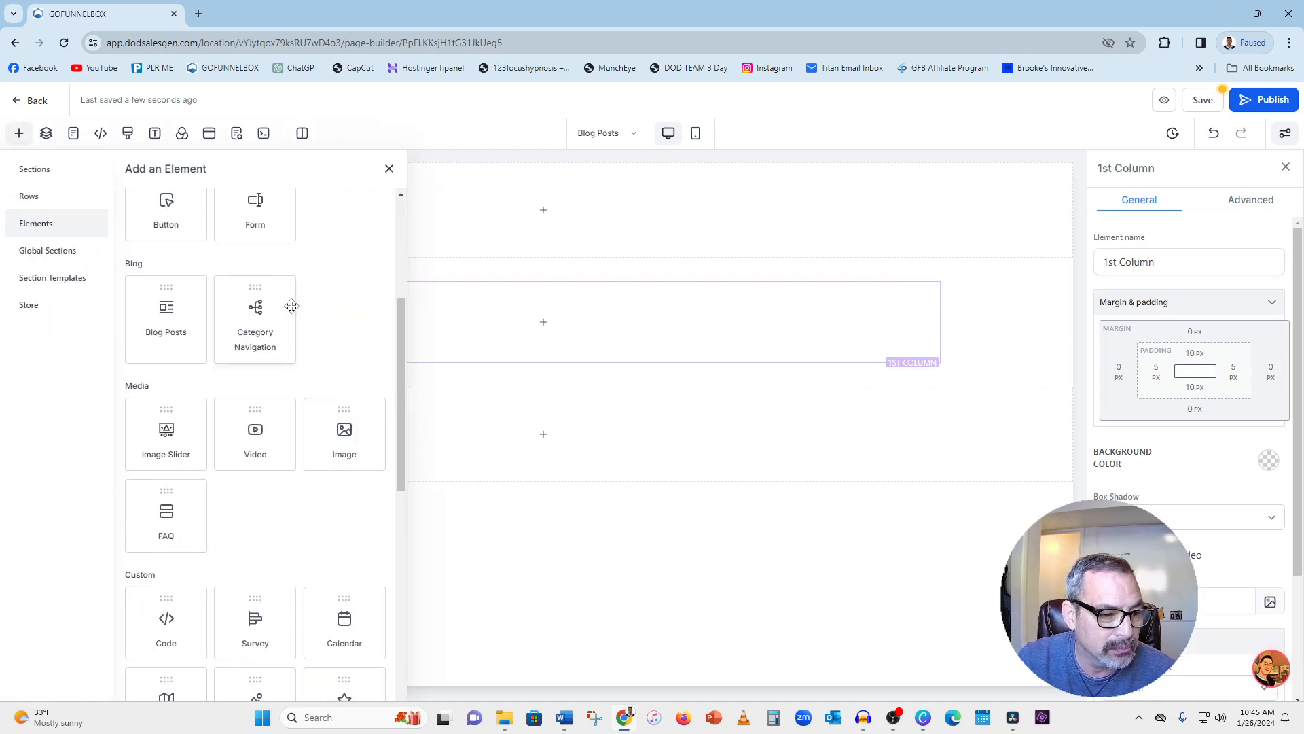
pyautogui.scroll(-4, 292, 306)
pyautogui.scroll(-2, 297, 309)
pyautogui.scroll(6, 299, 309)
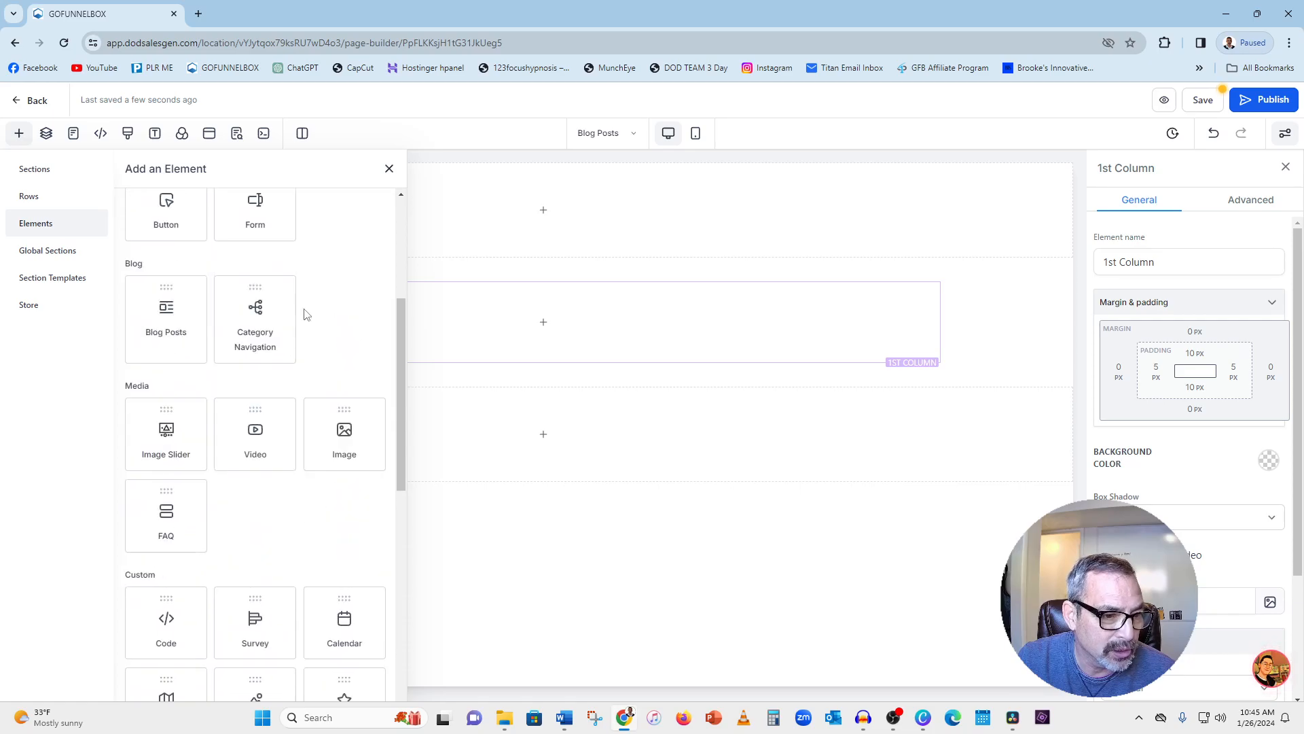
pyautogui.click(168, 317)
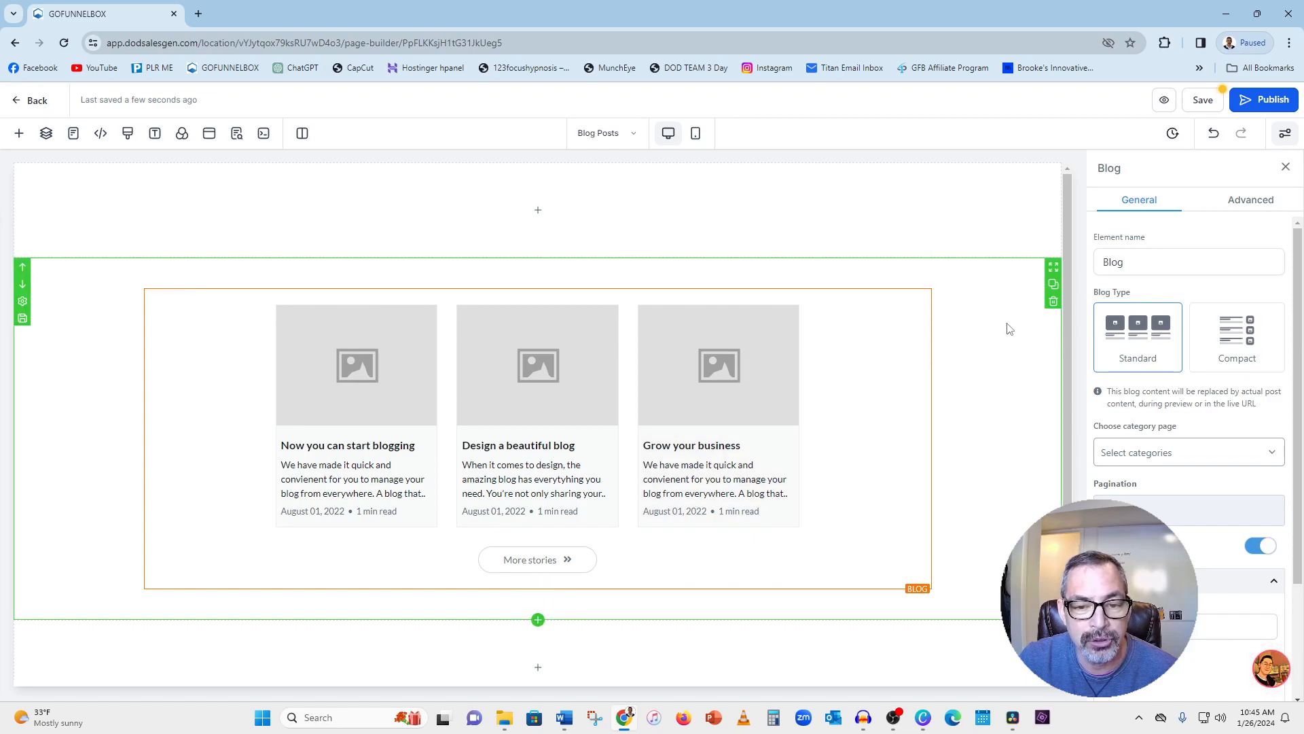
pyautogui.click(1203, 99)
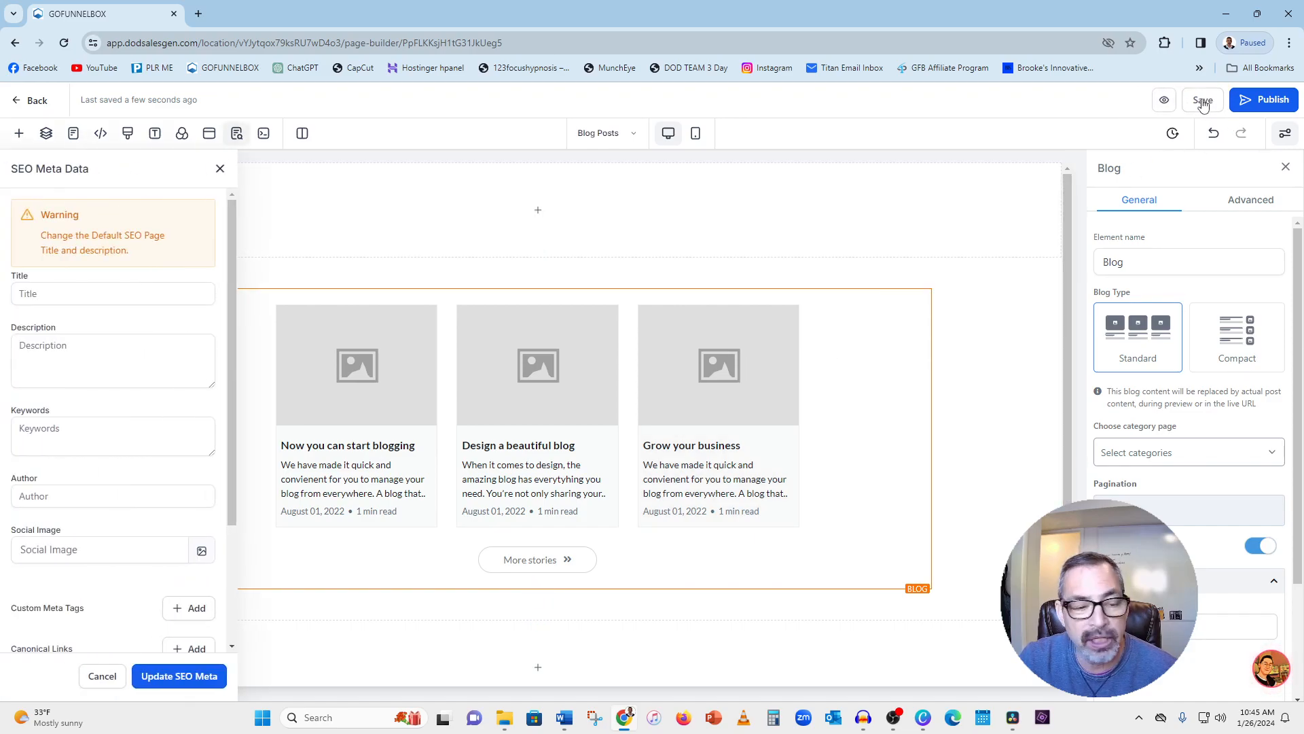
pyautogui.click(221, 169)
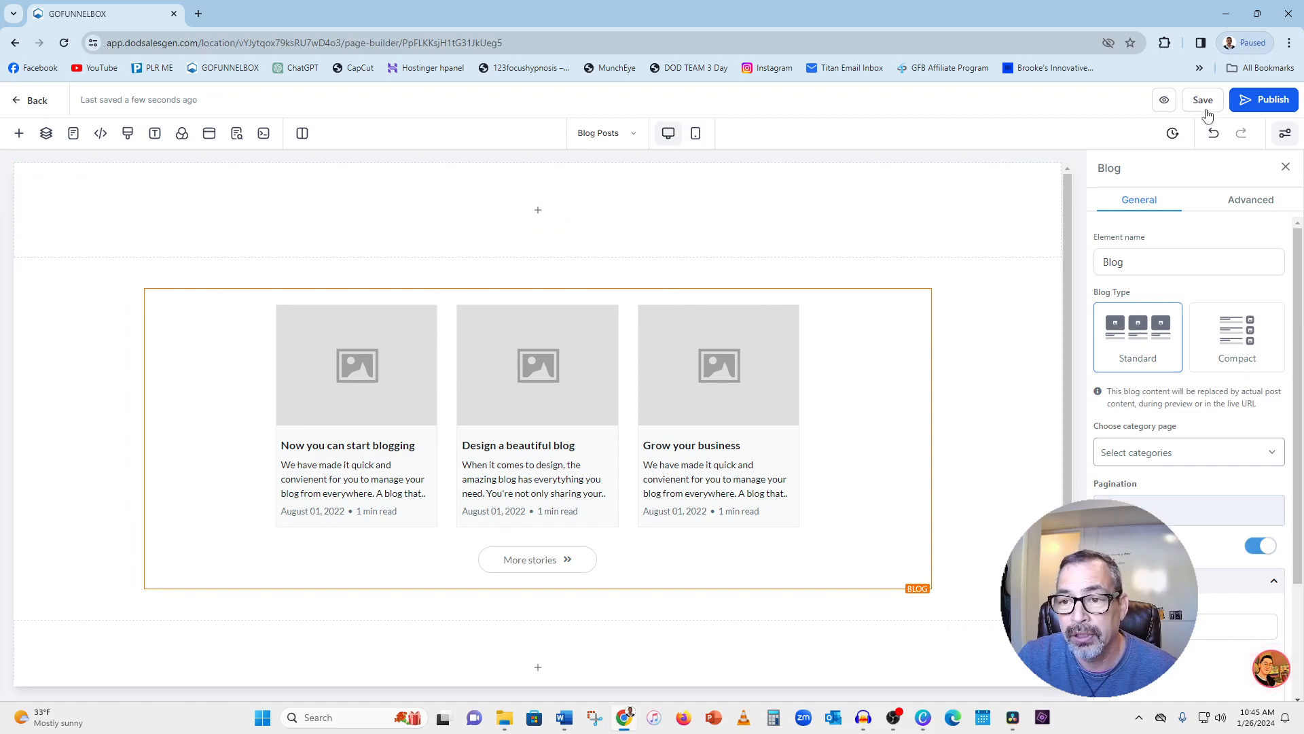
# - Preview the page, look through the post "How to Get the Most from Your Hypnosis Session", and return to the page builder
pyautogui.click(1165, 102)
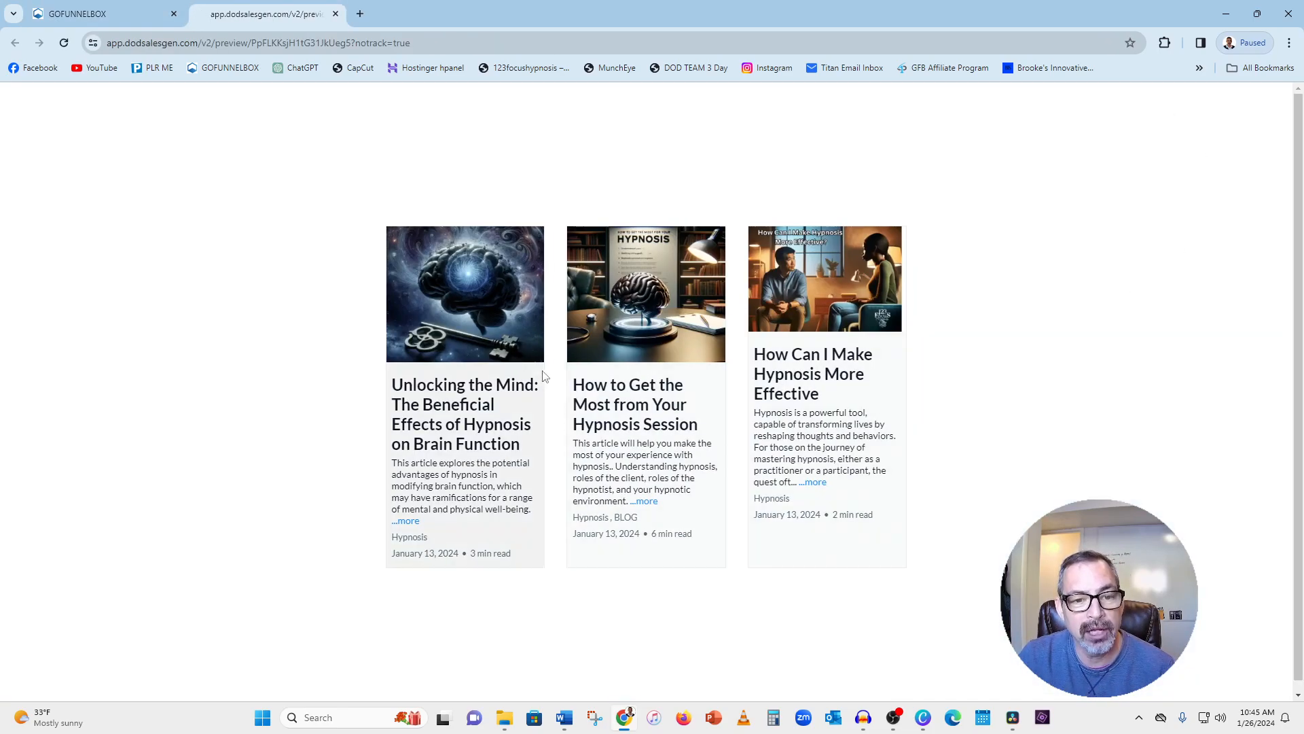
pyautogui.click(648, 328)
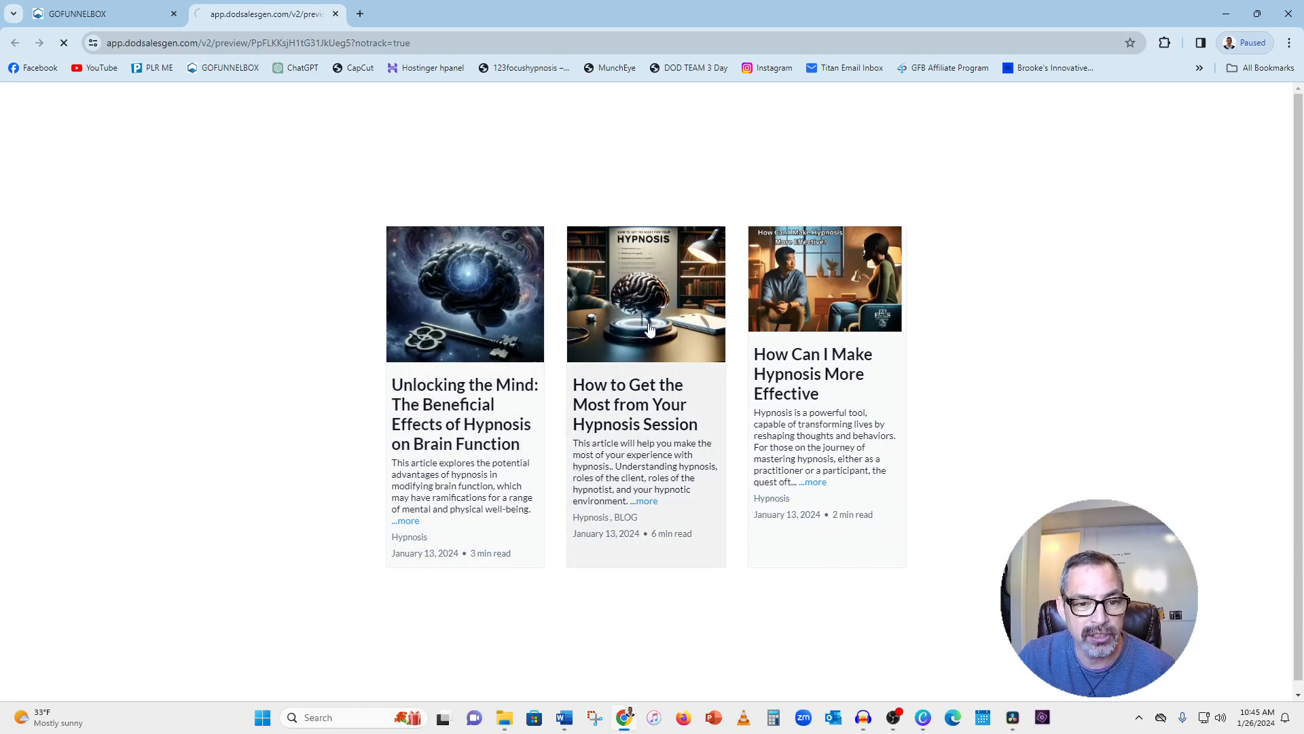
pyautogui.scroll(-10, 666, 331)
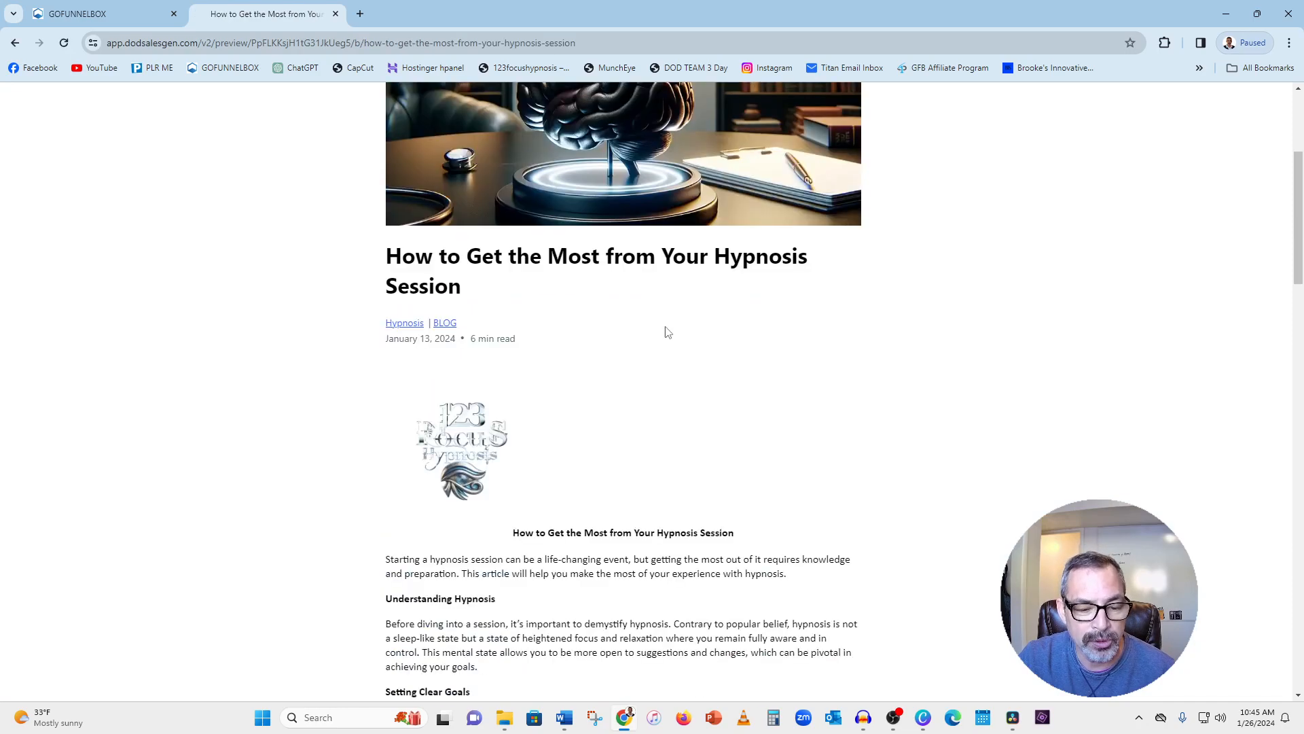
pyautogui.scroll(-20, 681, 326)
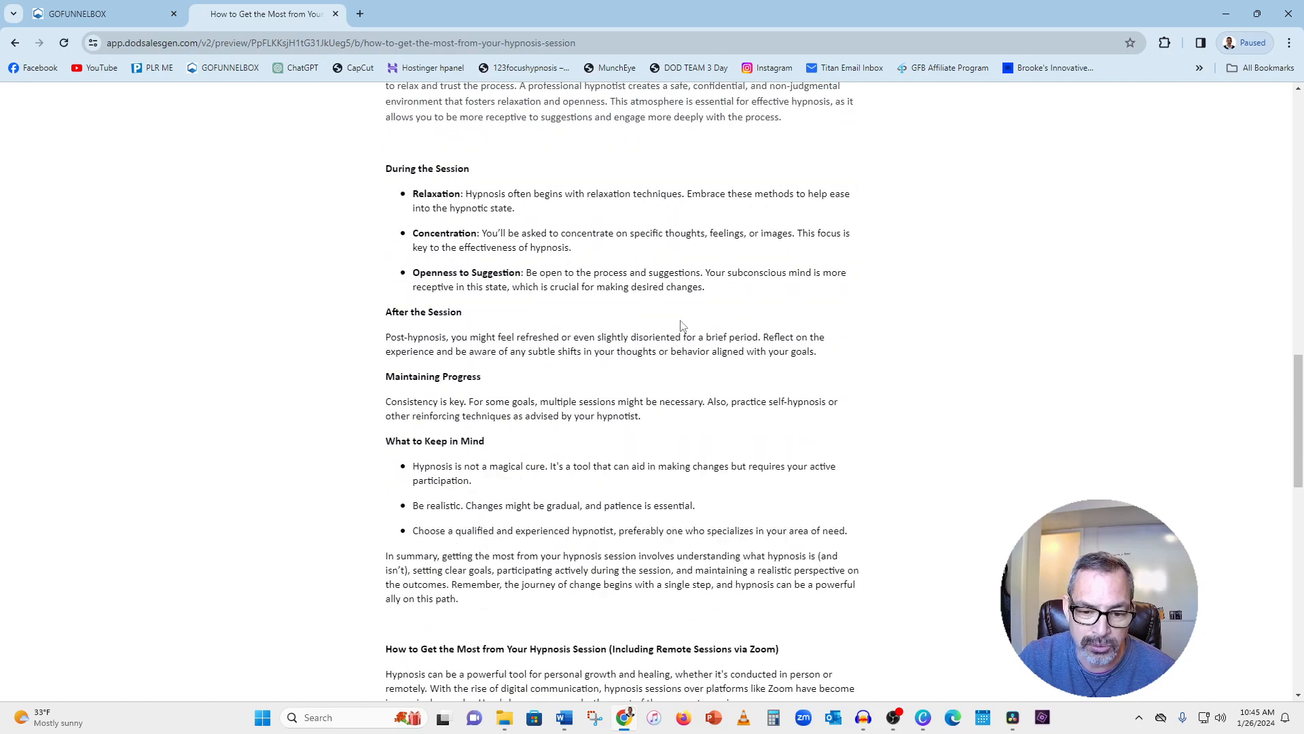
pyautogui.scroll(20, 688, 327)
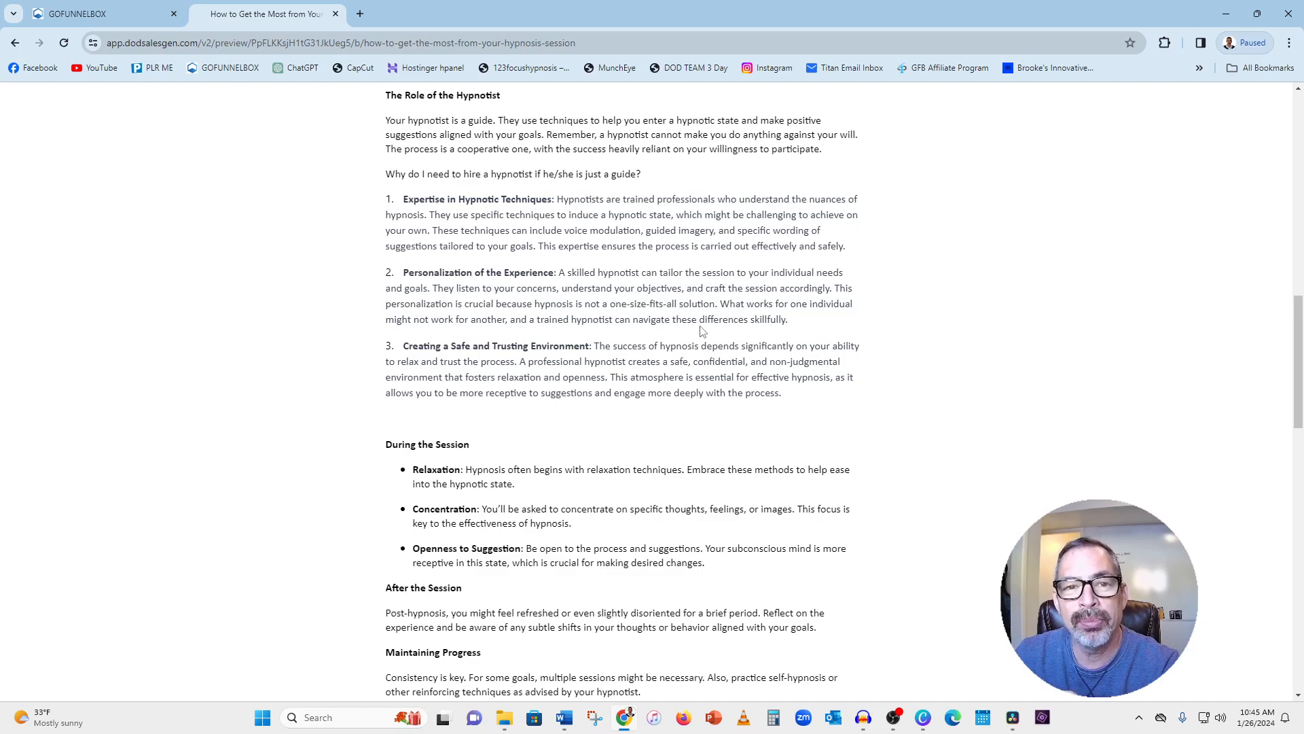
pyautogui.scroll(15, 701, 324)
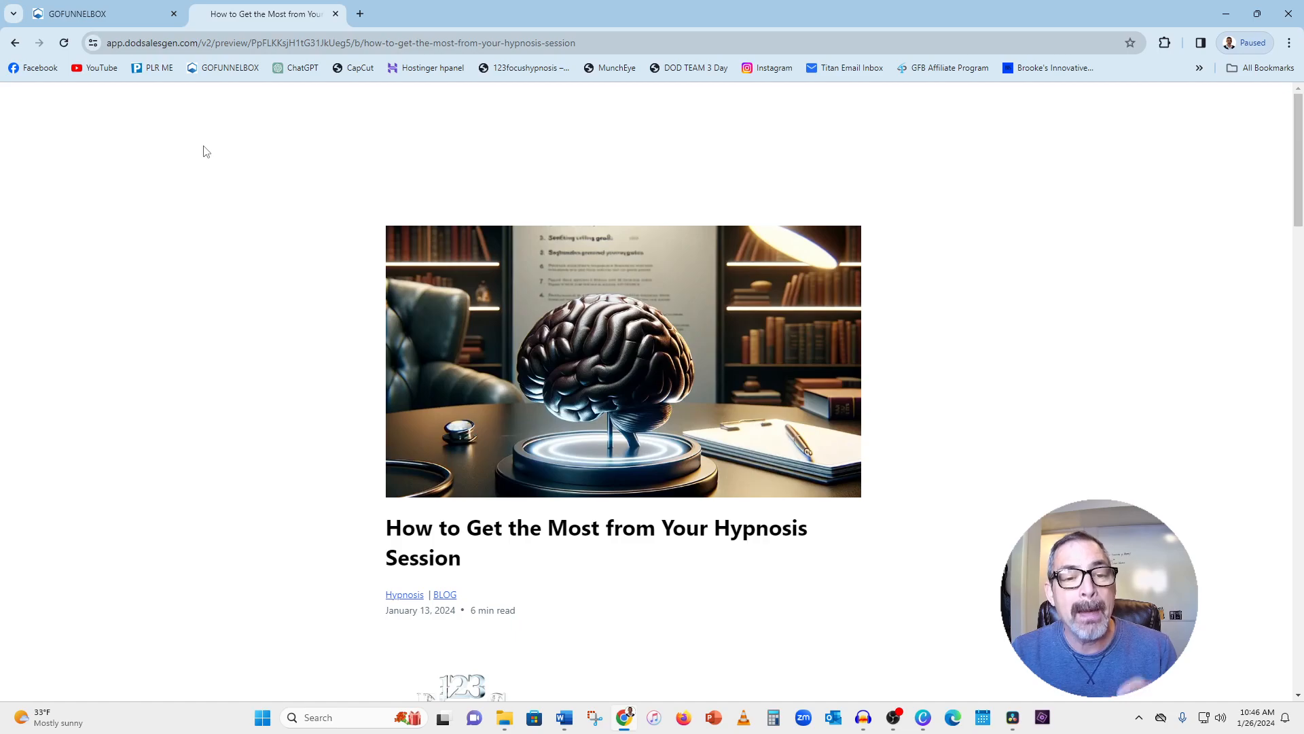
pyautogui.click(336, 13)
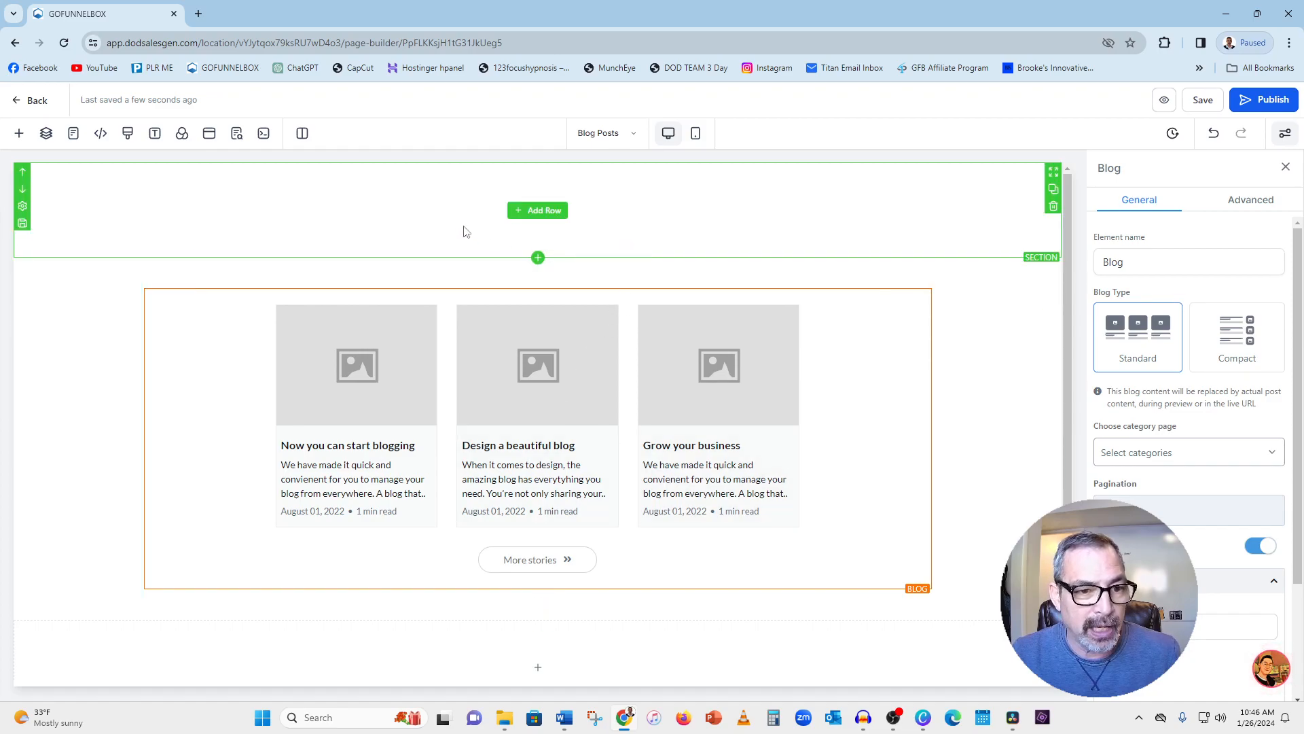
# - Add a 5 Column row to the first section above the blog and delete the row's first column
pyautogui.click(534, 215)
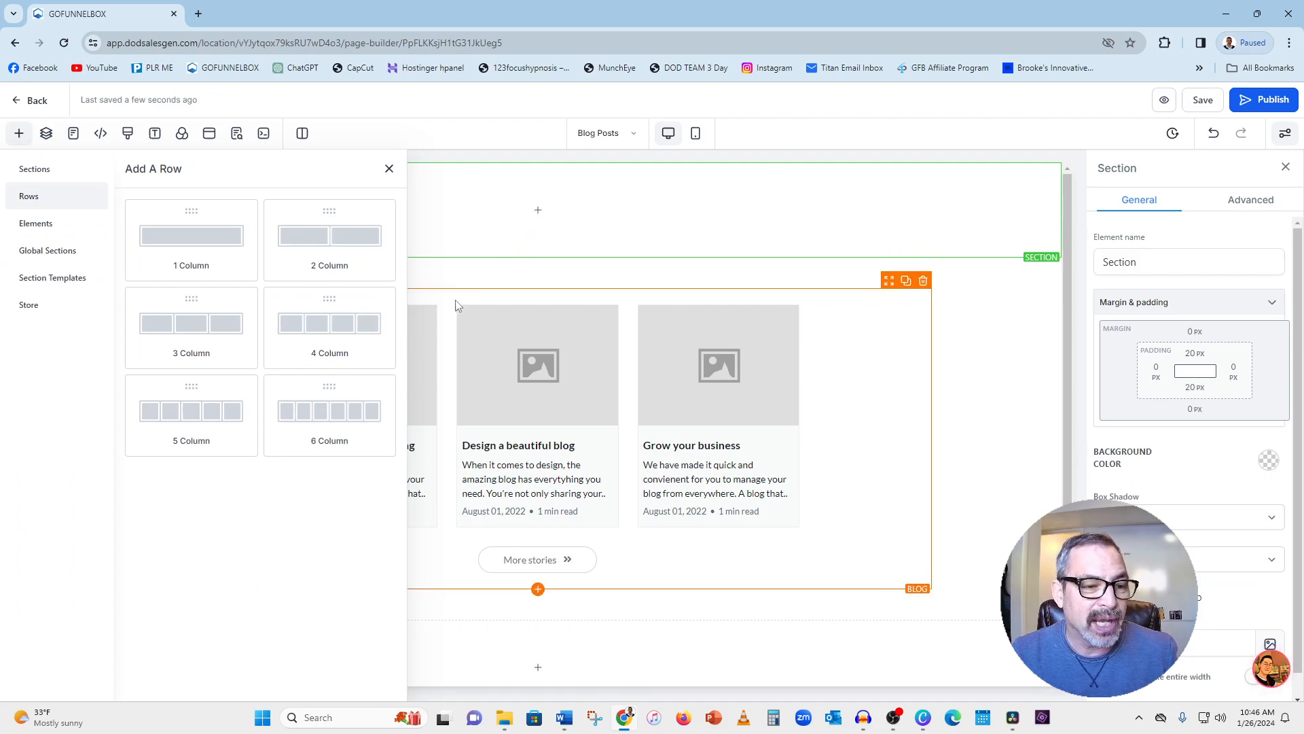
pyautogui.click(189, 412)
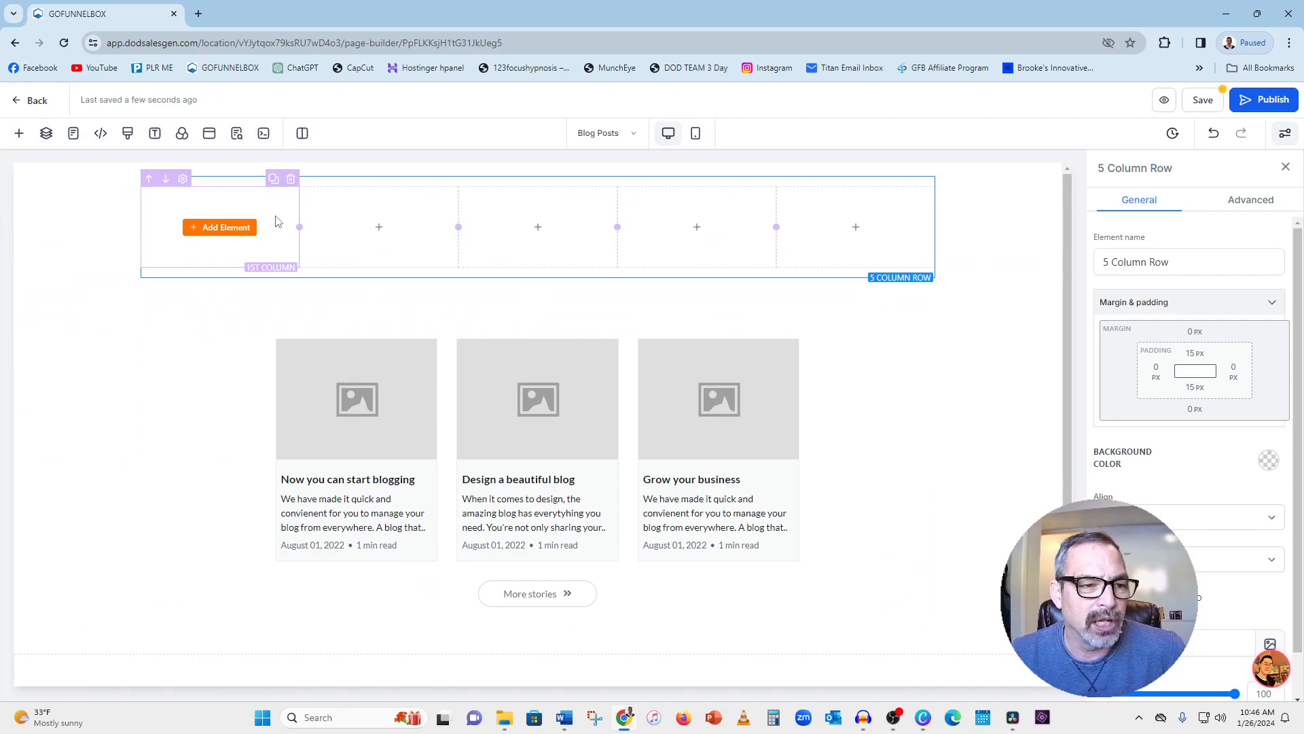
pyautogui.click(292, 180)
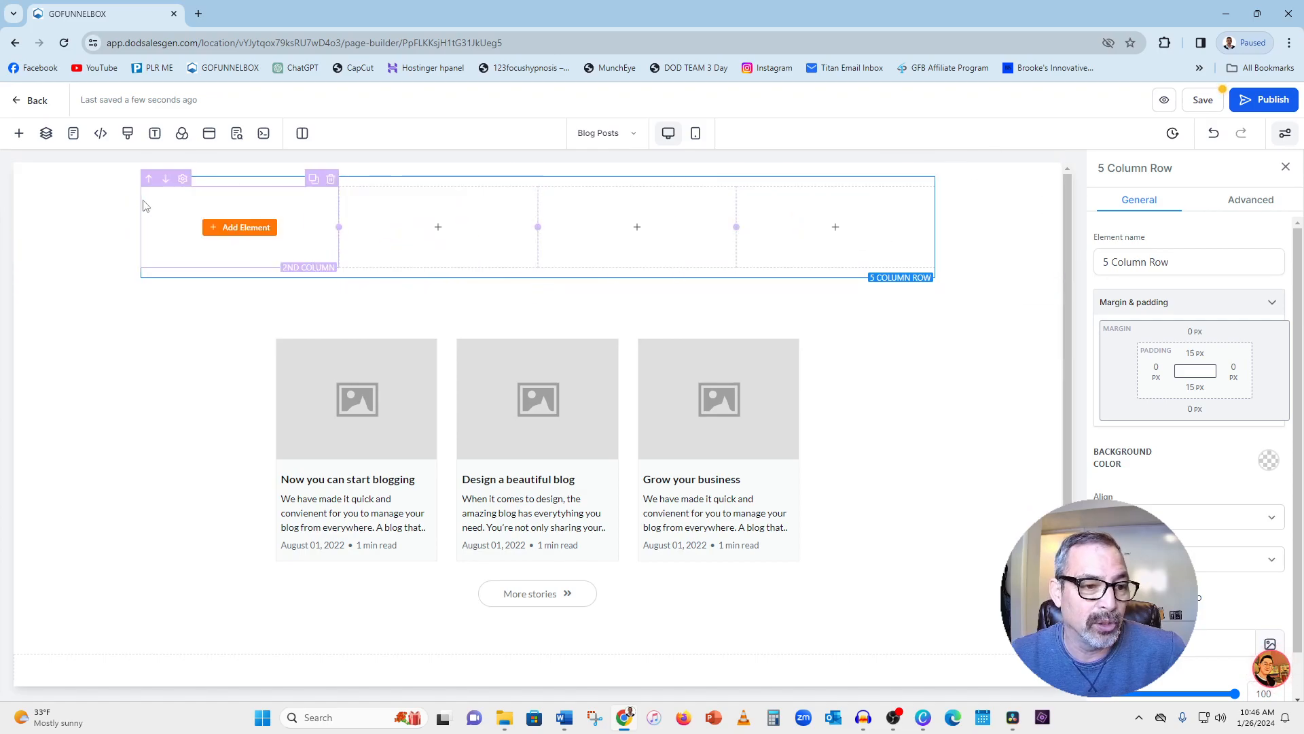
# - Insert an Image element in the first column of the row above the blog posts
pyautogui.click(230, 230)
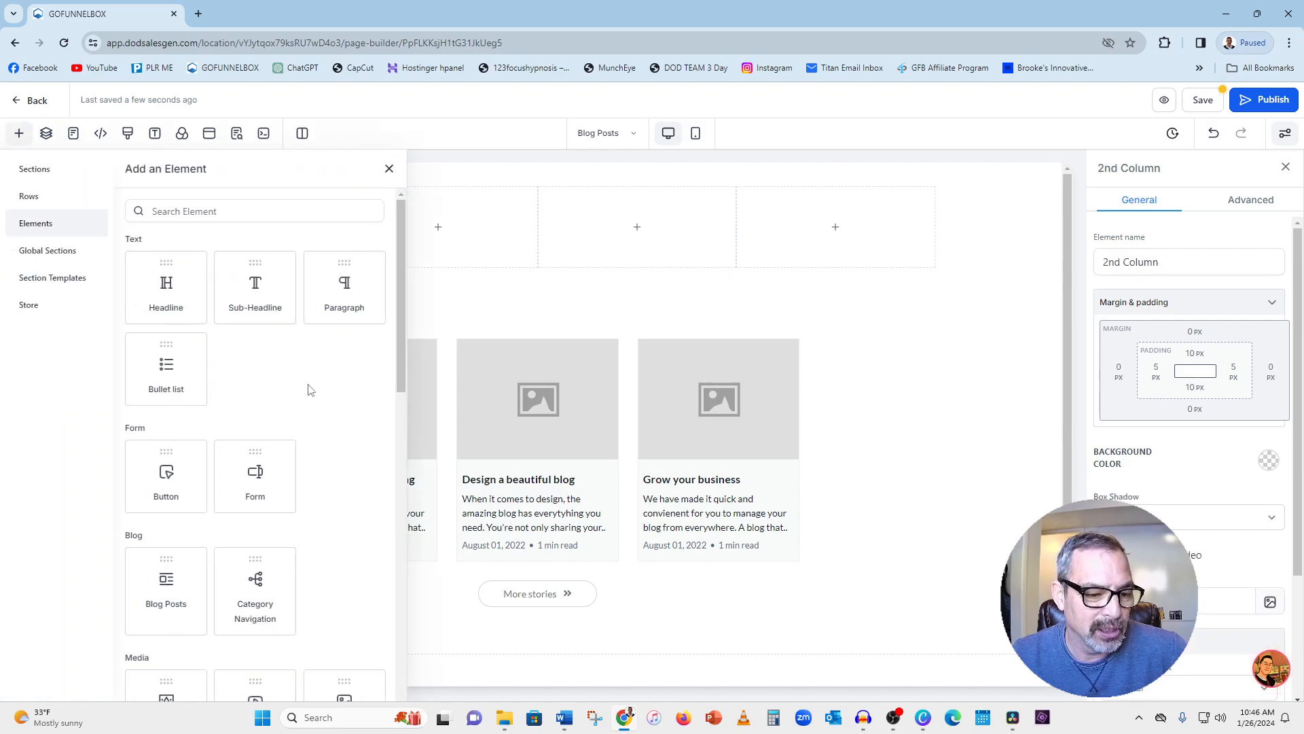
pyautogui.scroll(-1, 307, 391)
pyautogui.click(342, 633)
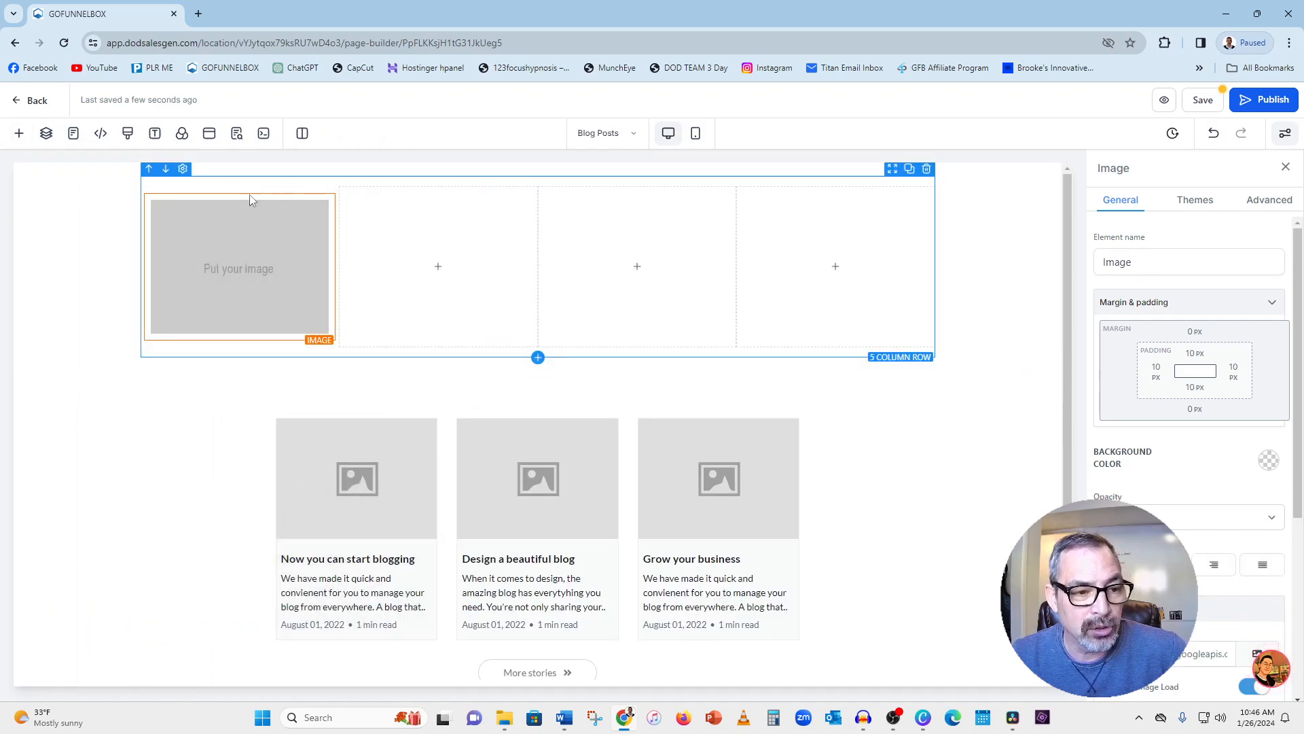
# - Set the Image element to the transparent silver 123FH logo from the media library
pyautogui.scroll(-3, 1129, 382)
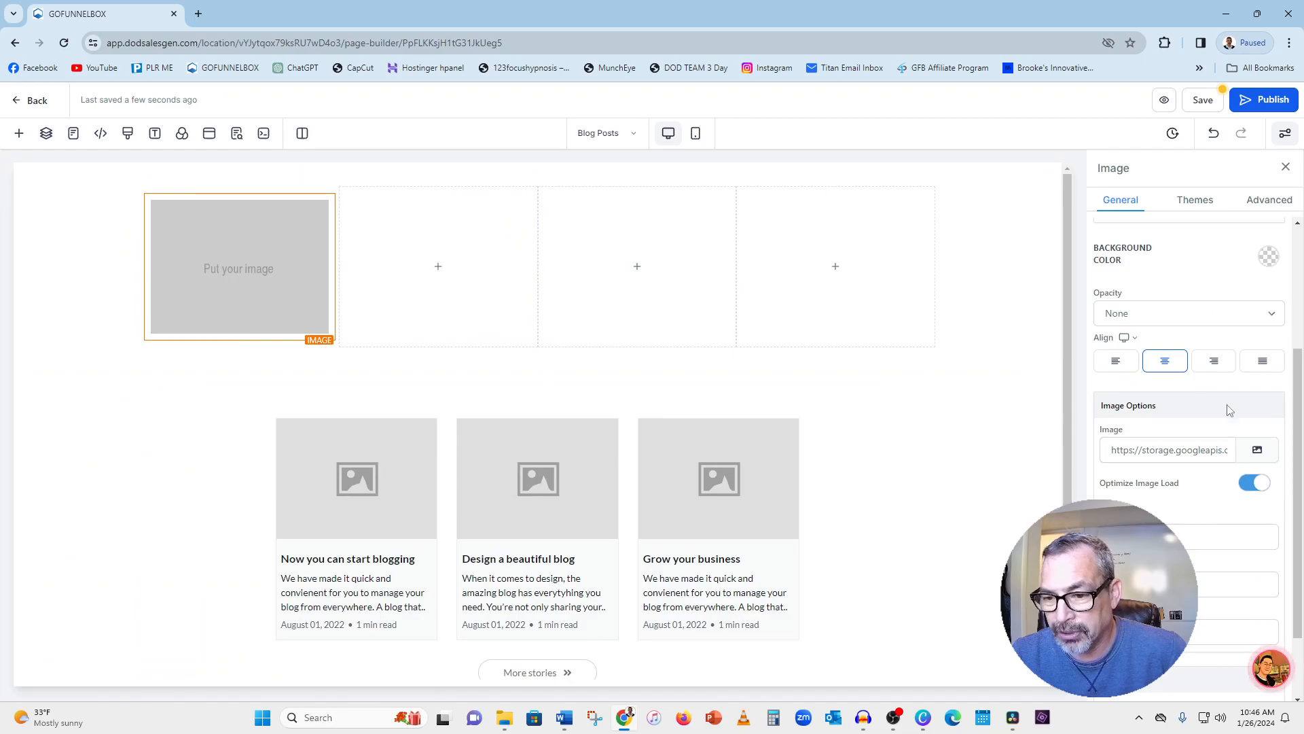
pyautogui.click(1258, 451)
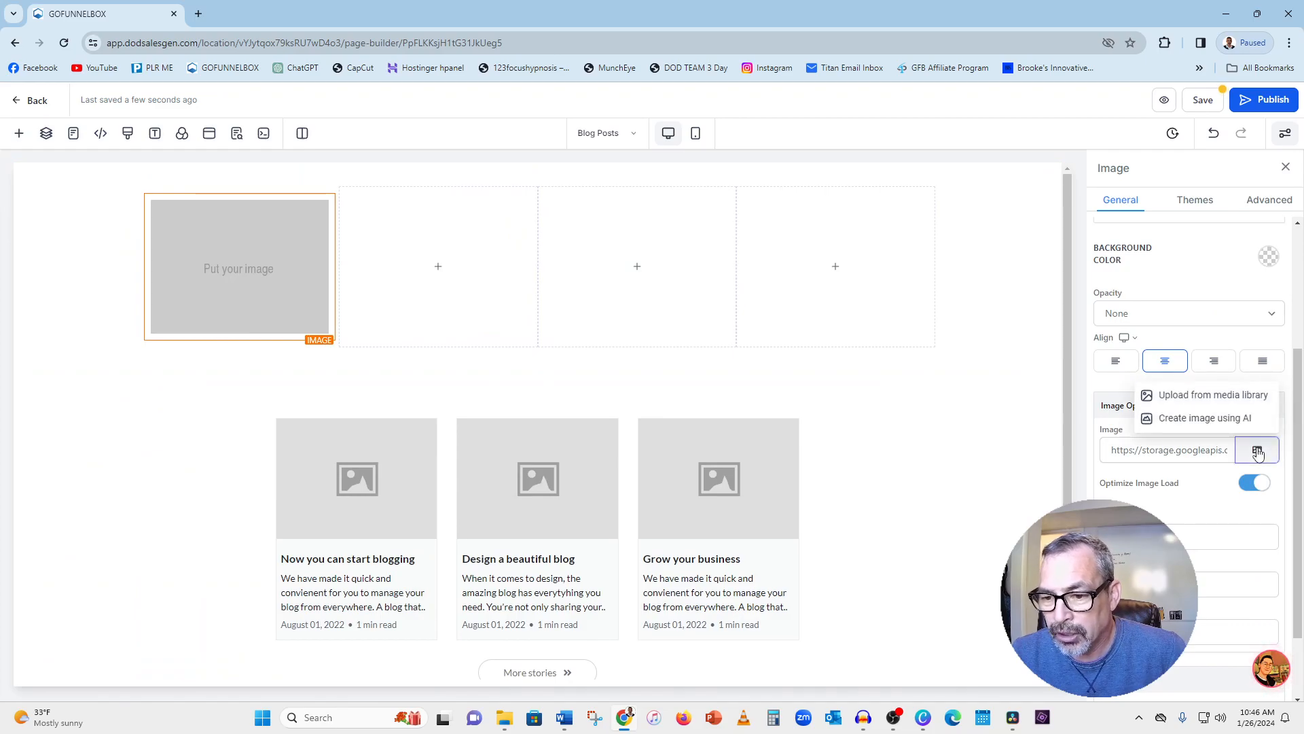
pyautogui.click(1213, 396)
pyautogui.scroll(-1, 632, 354)
pyautogui.scroll(-3, 631, 354)
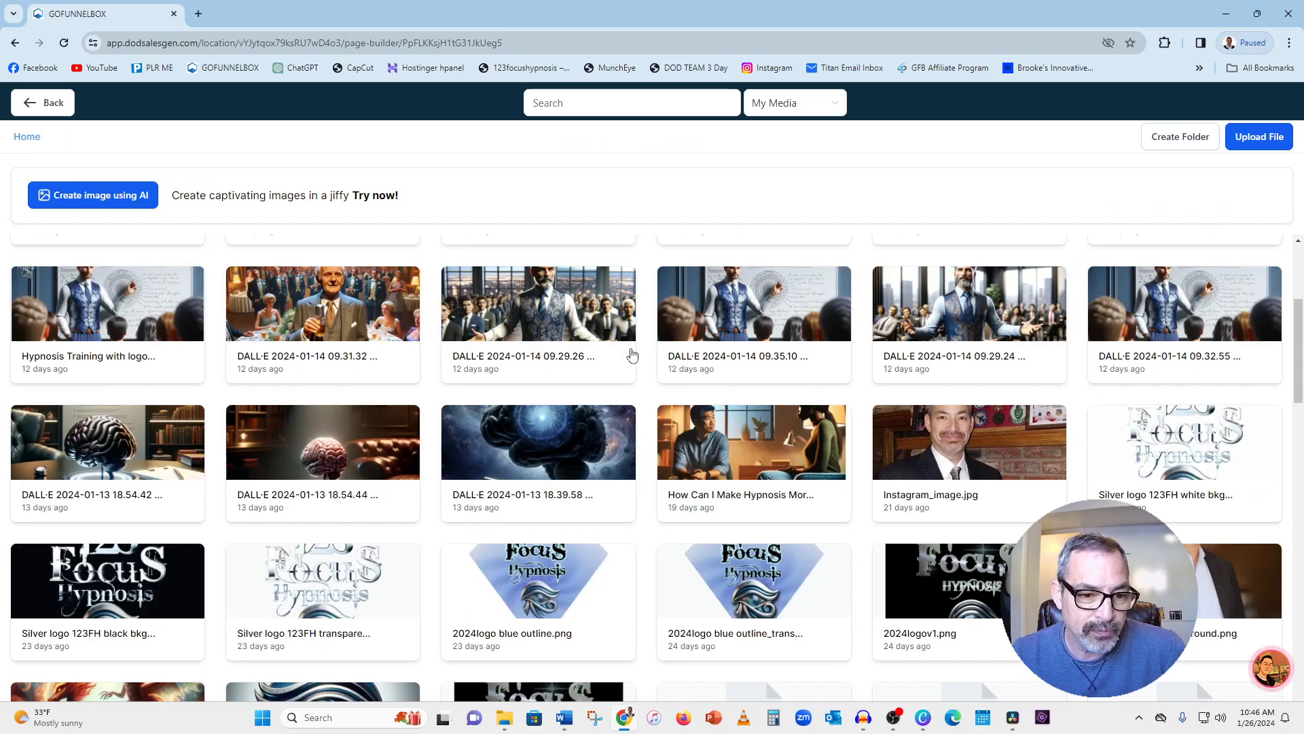
pyautogui.click(329, 568)
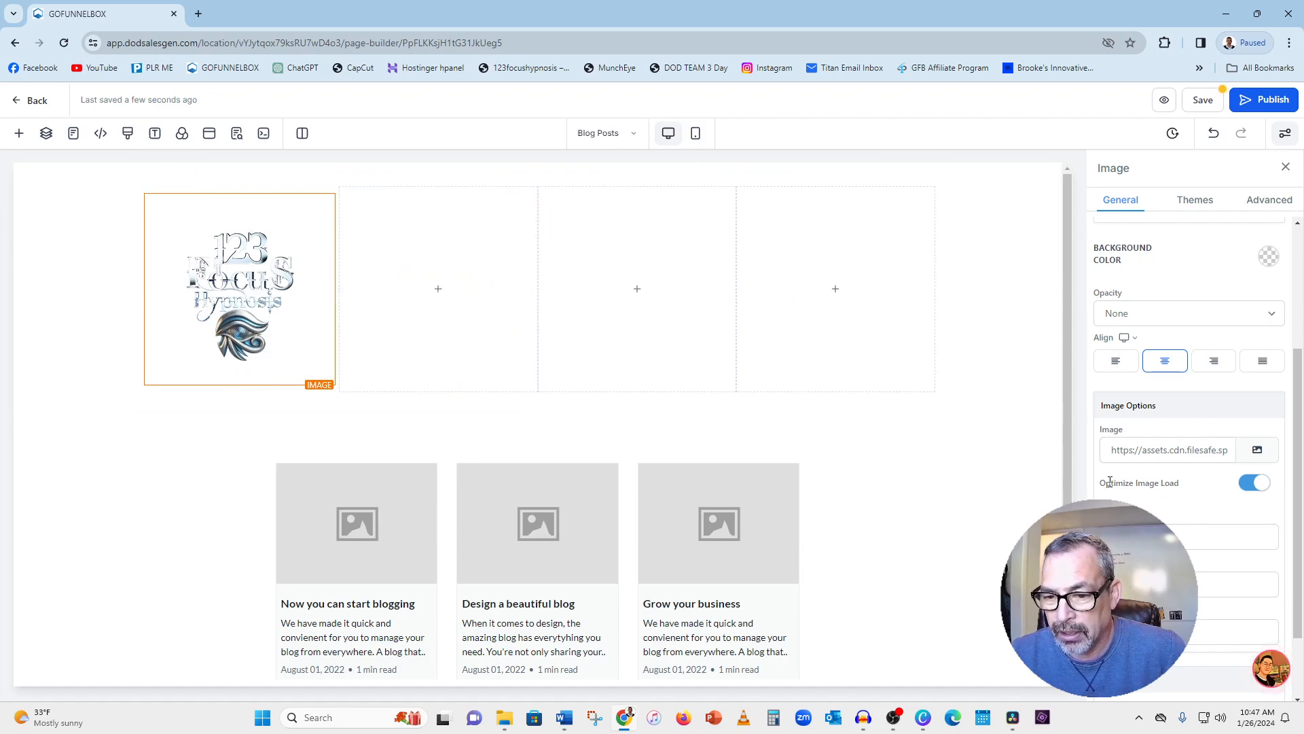
# - Insert a Navigation Menu element in the last column of the row above the blog posts
pyautogui.click(819, 292)
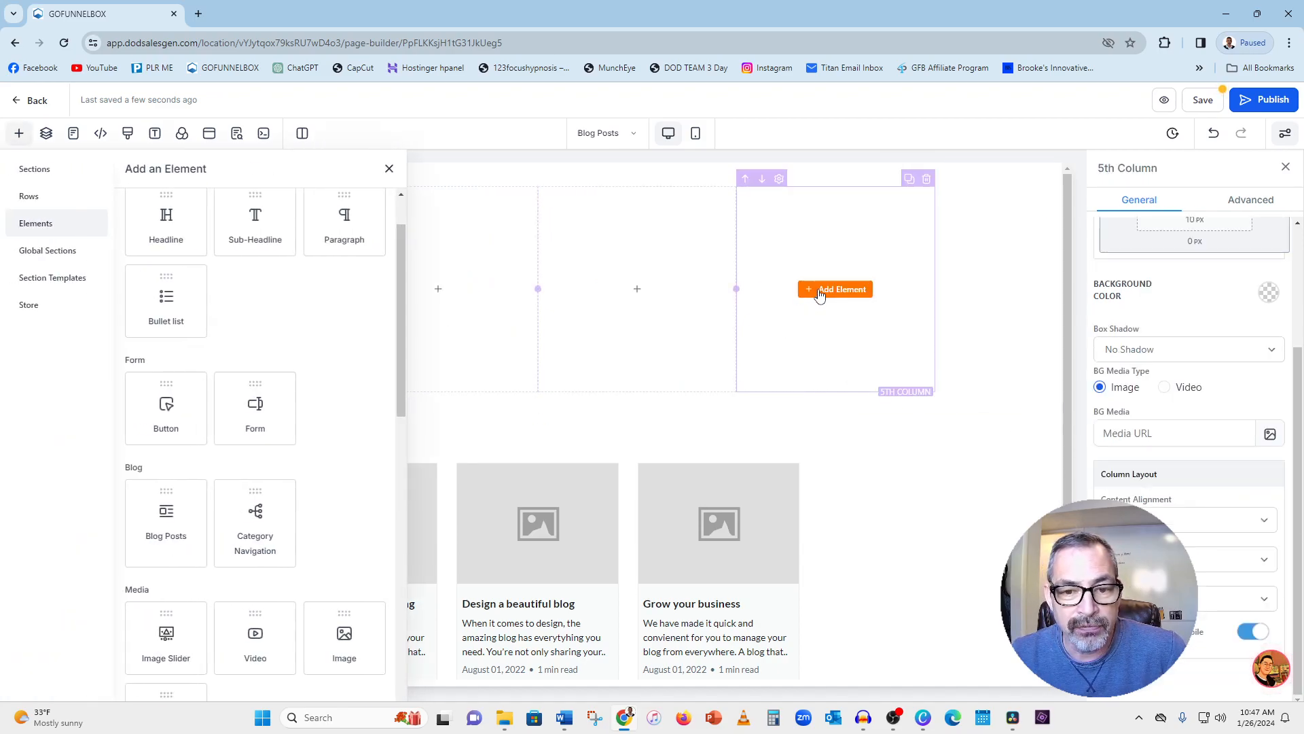
pyautogui.scroll(-4, 196, 392)
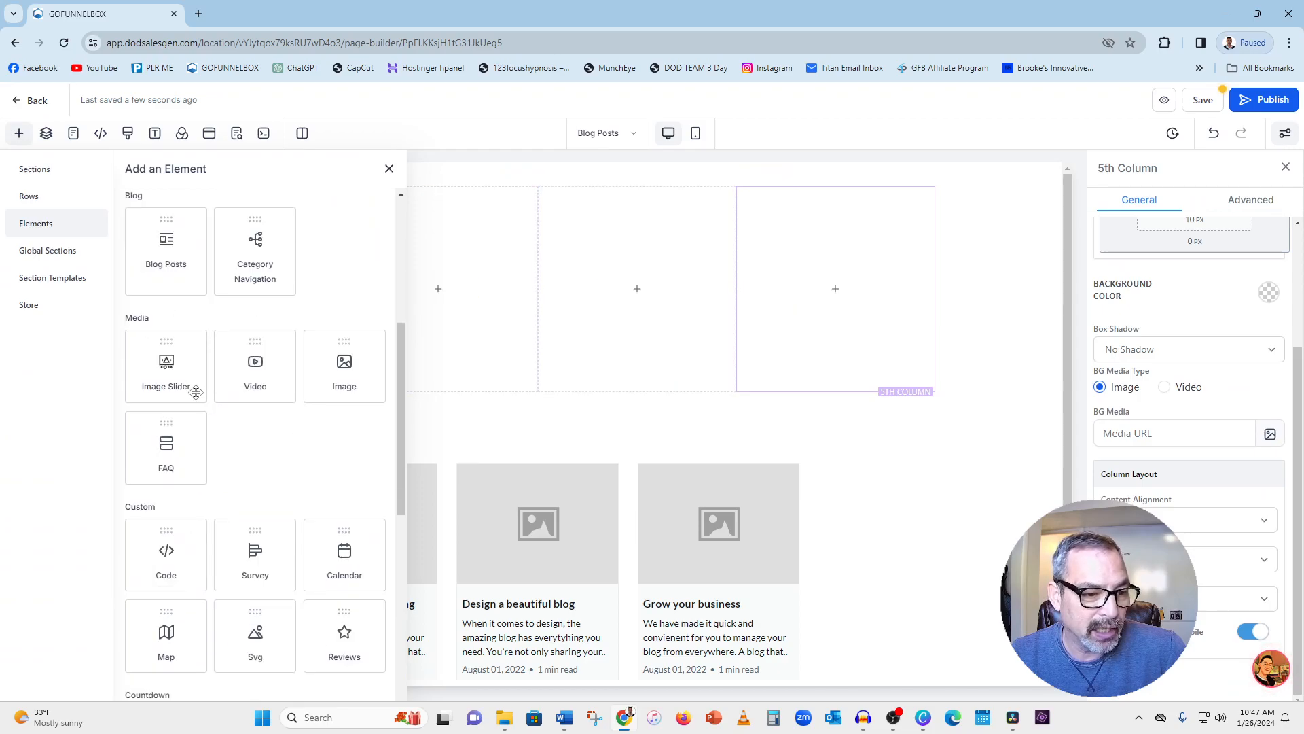
pyautogui.scroll(-2, 195, 392)
pyautogui.scroll(-3, 196, 392)
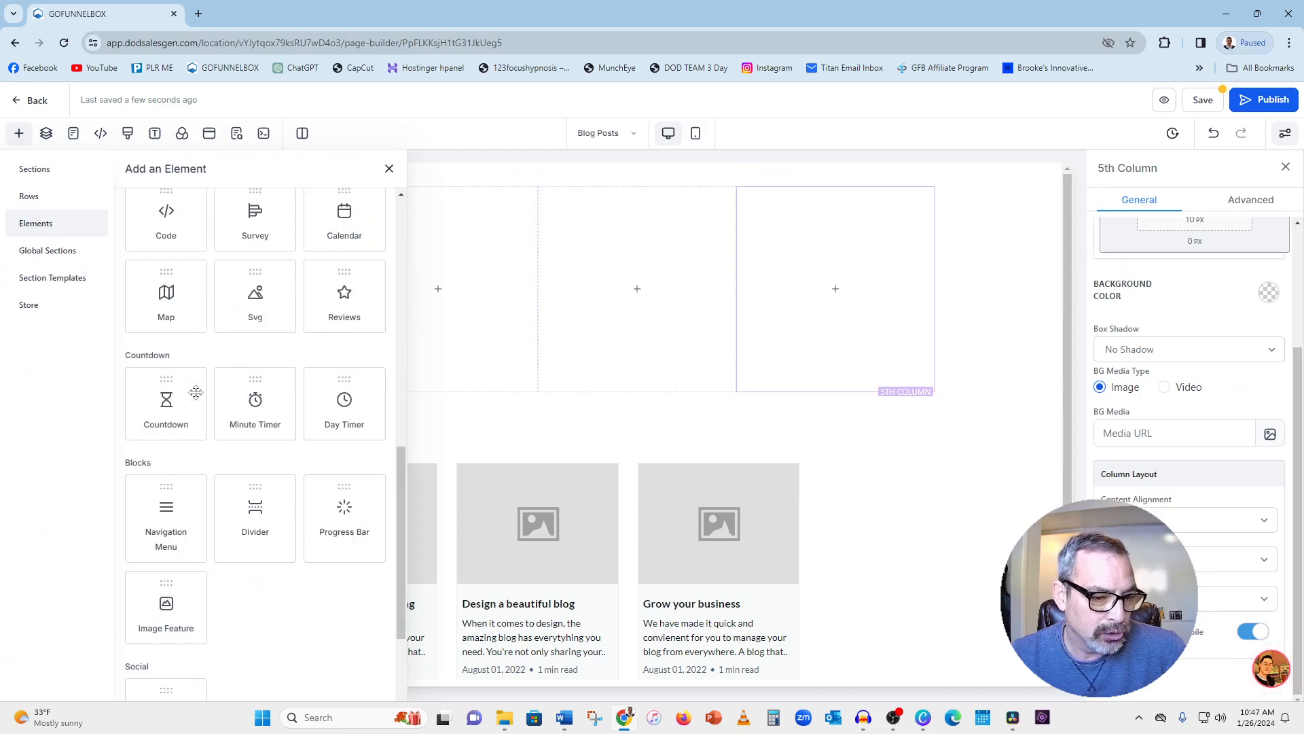
pyautogui.click(170, 517)
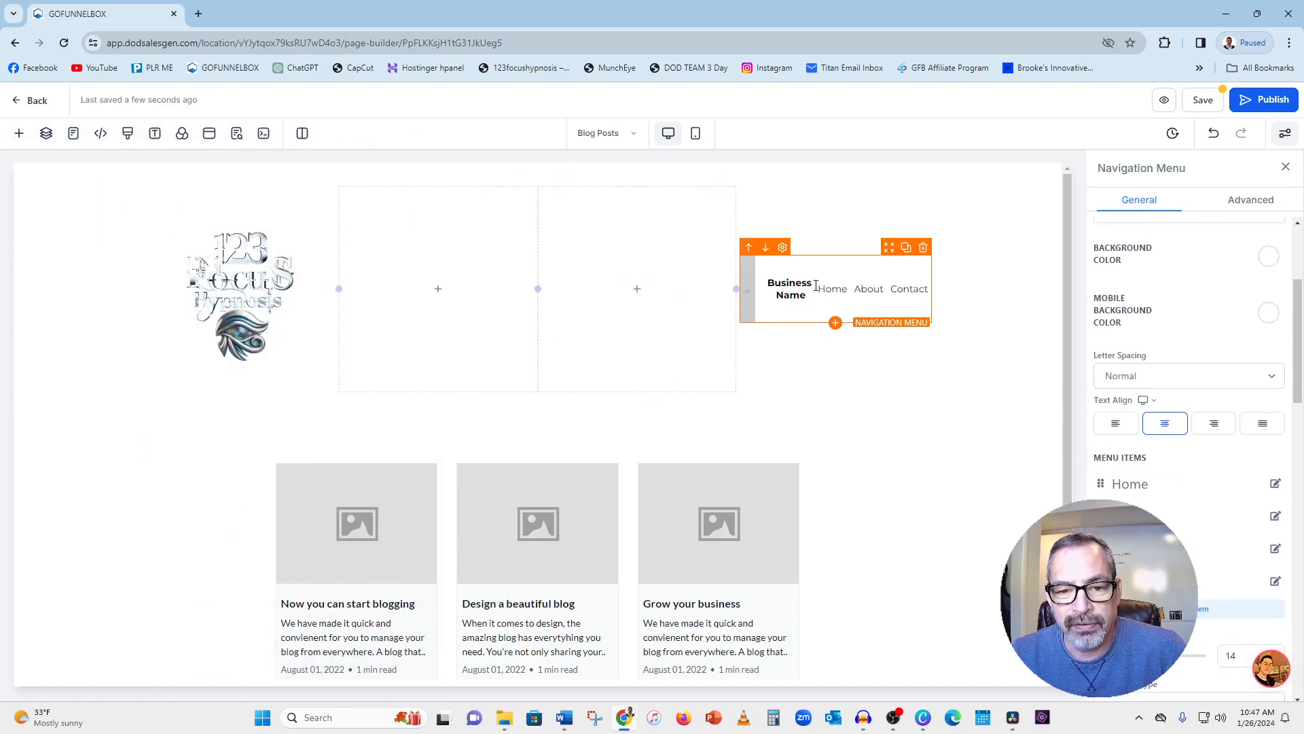
# - Remove the "Business Name" placeholder text from the navigation menu
pyautogui.moveTo(803, 297); pyautogui.dragTo(769, 289)
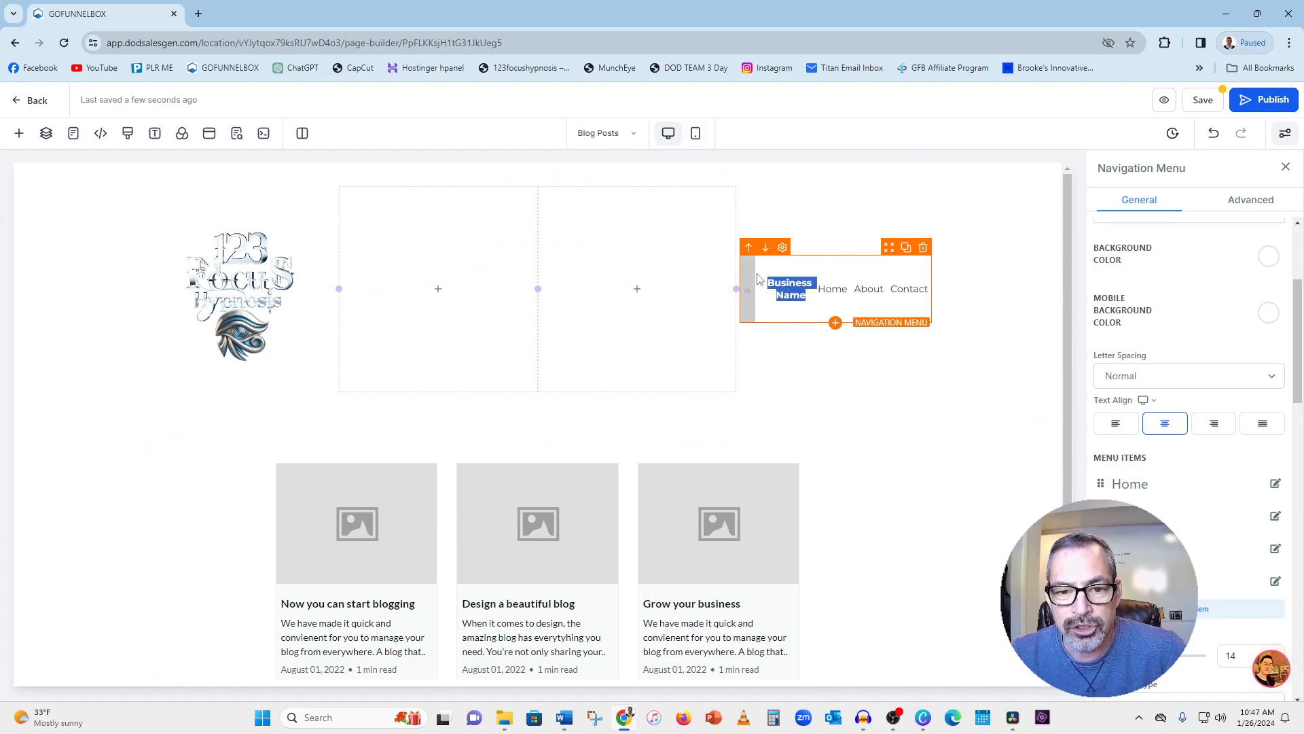
pyautogui.click(841, 302)
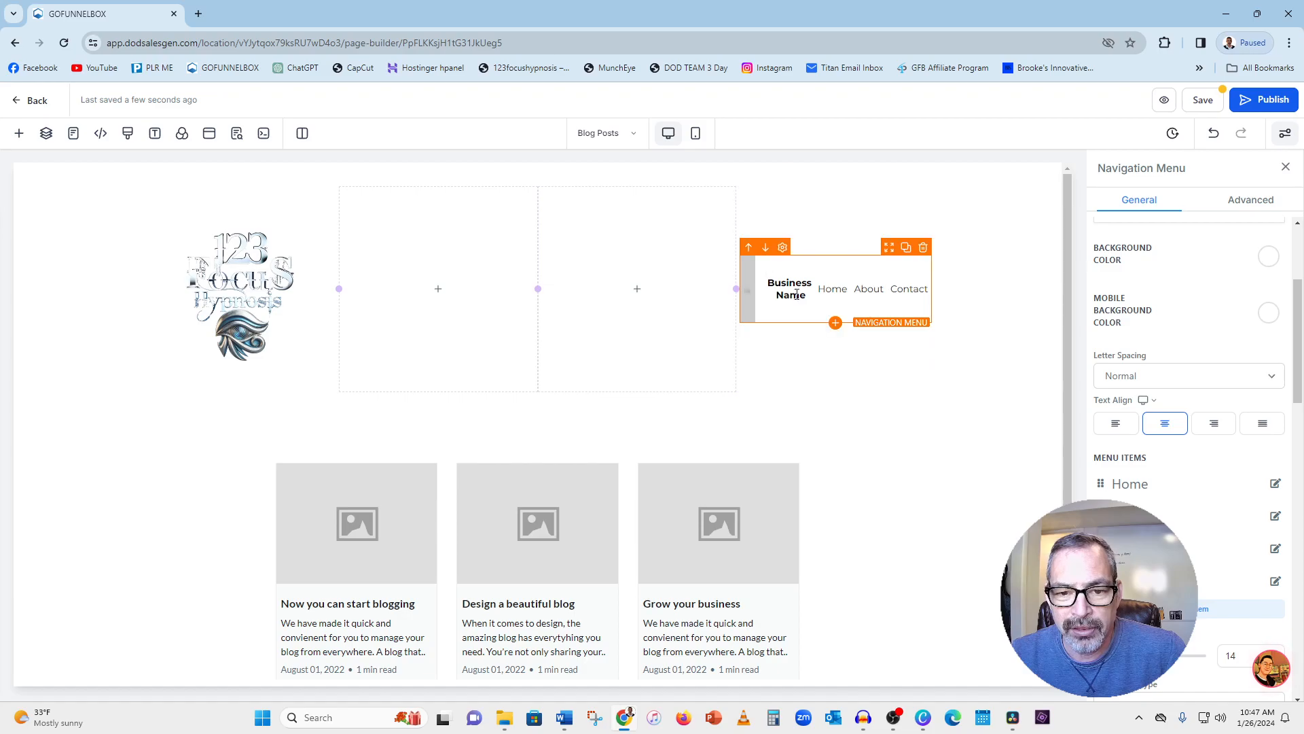
pyautogui.moveTo(810, 299); pyautogui.dragTo(767, 284)
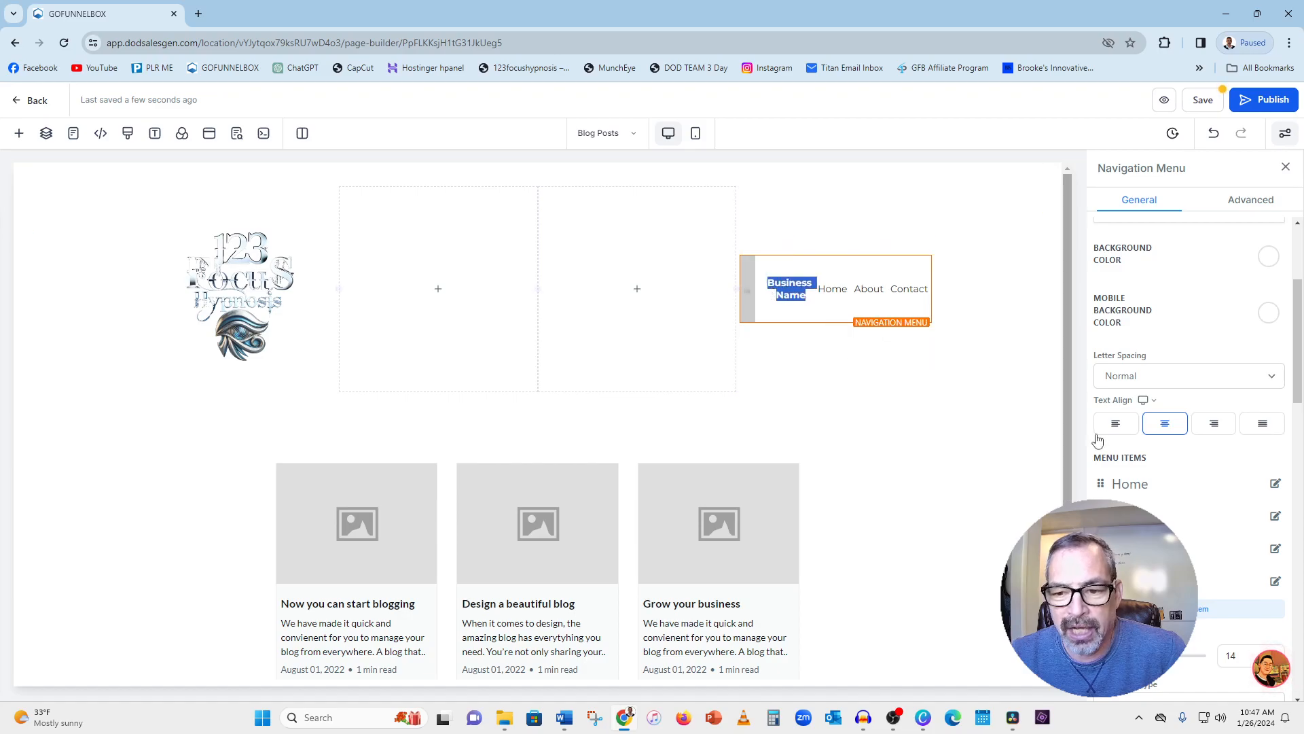
pyautogui.press('BackSpace')
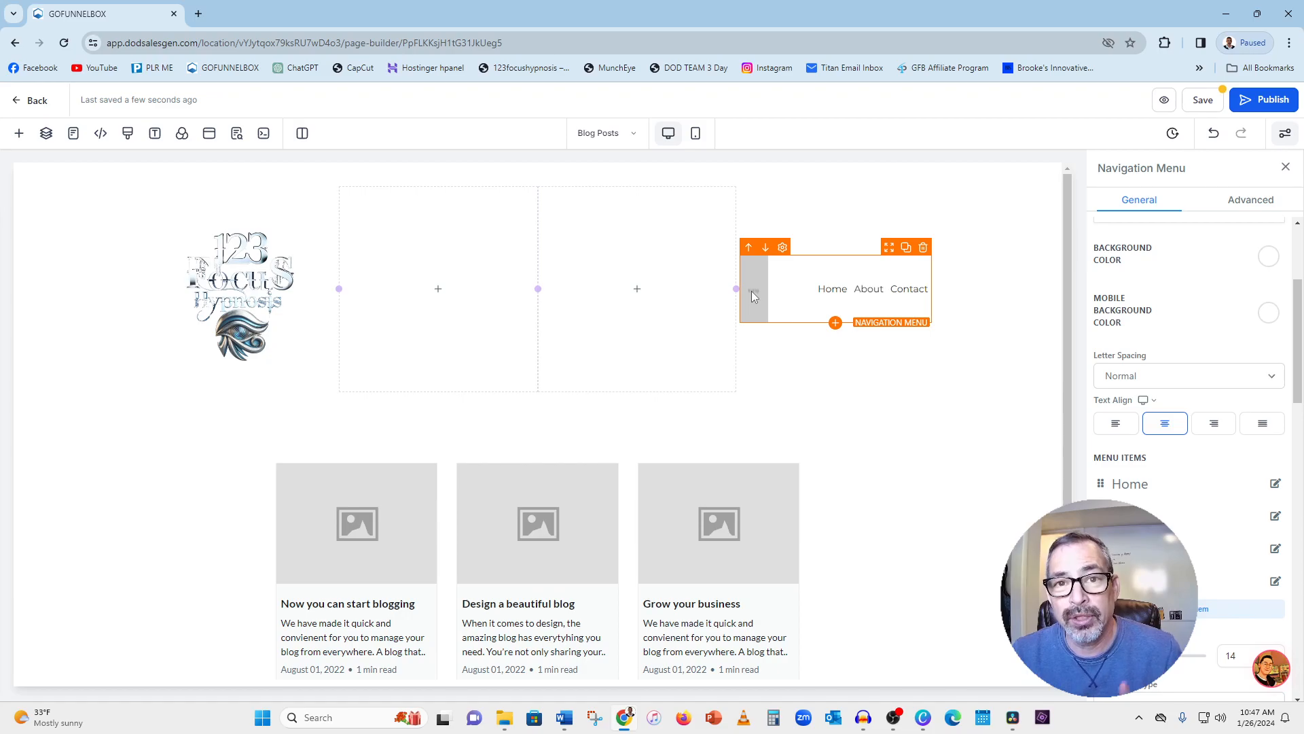
# - Clear the placeholder image URL from the navigation menu's Brand Logo setting
pyautogui.scroll(-8, 1178, 417)
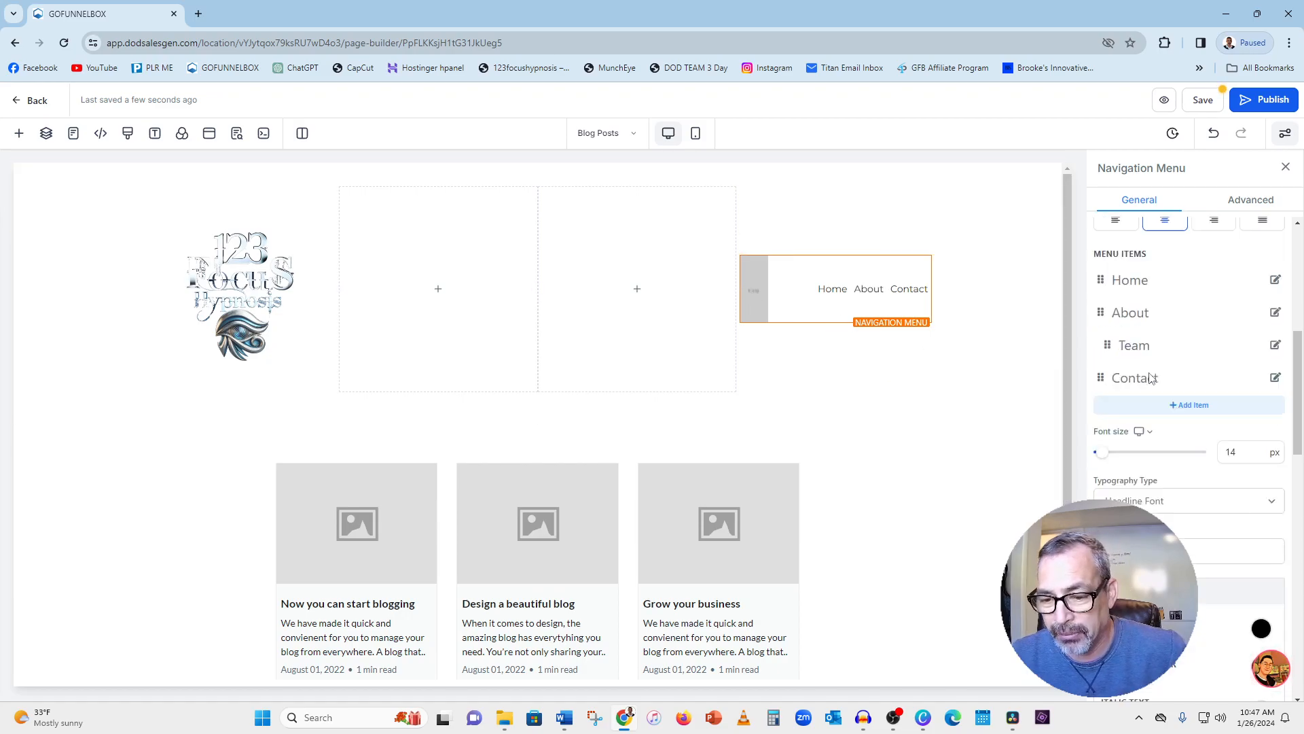
pyautogui.scroll(-5, 1177, 417)
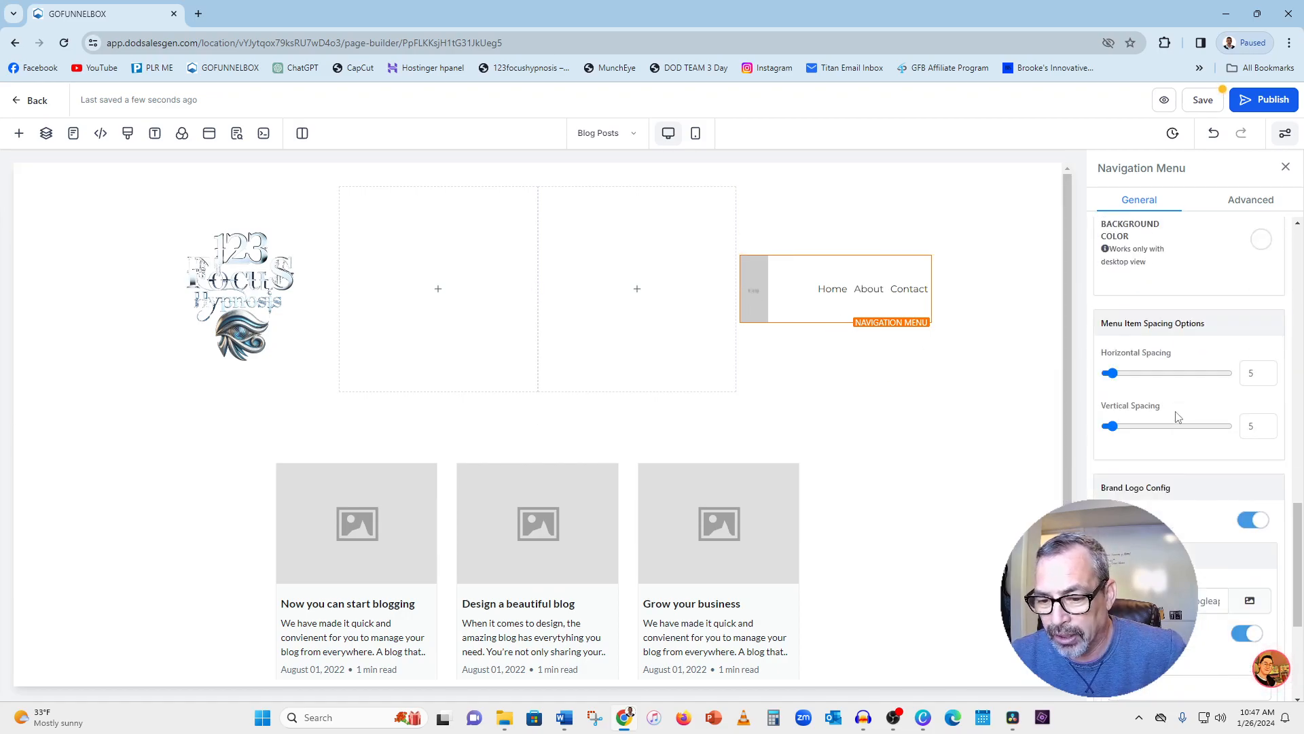
pyautogui.moveTo(1116, 465); pyautogui.dragTo(1246, 464)
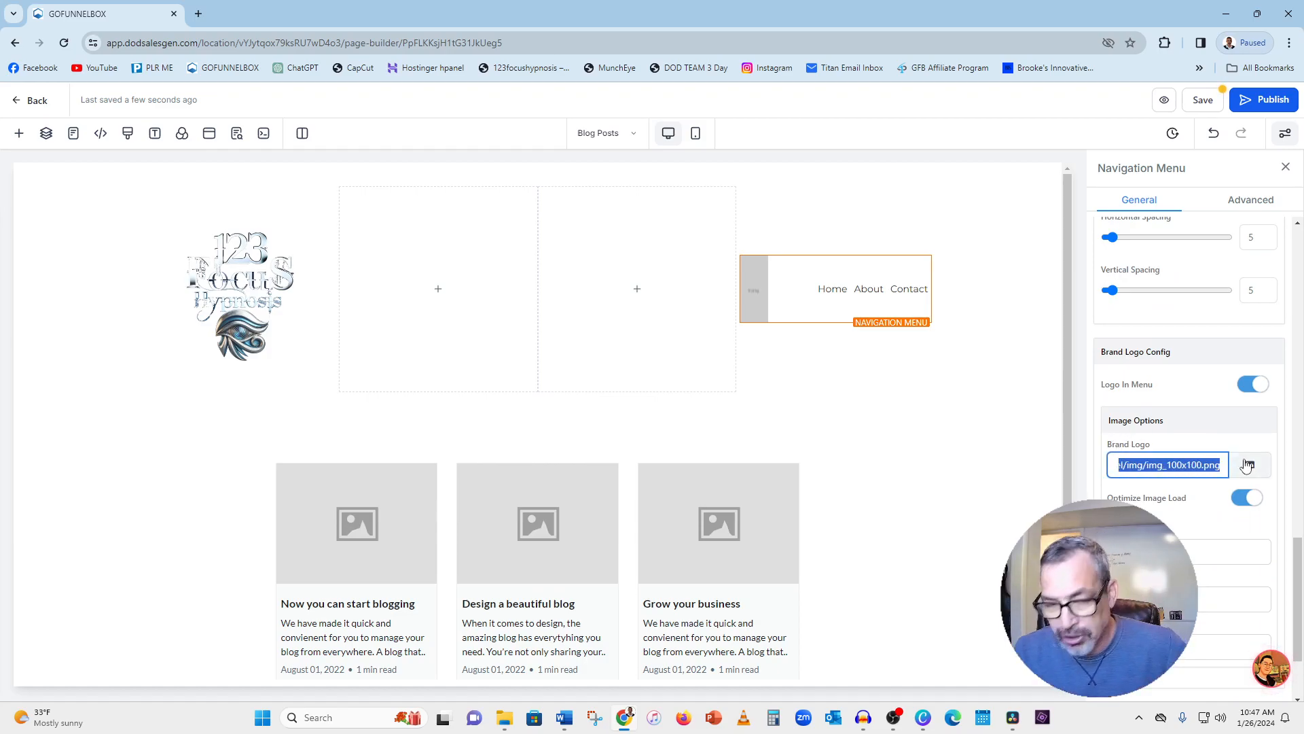
pyautogui.press('BackSpace')
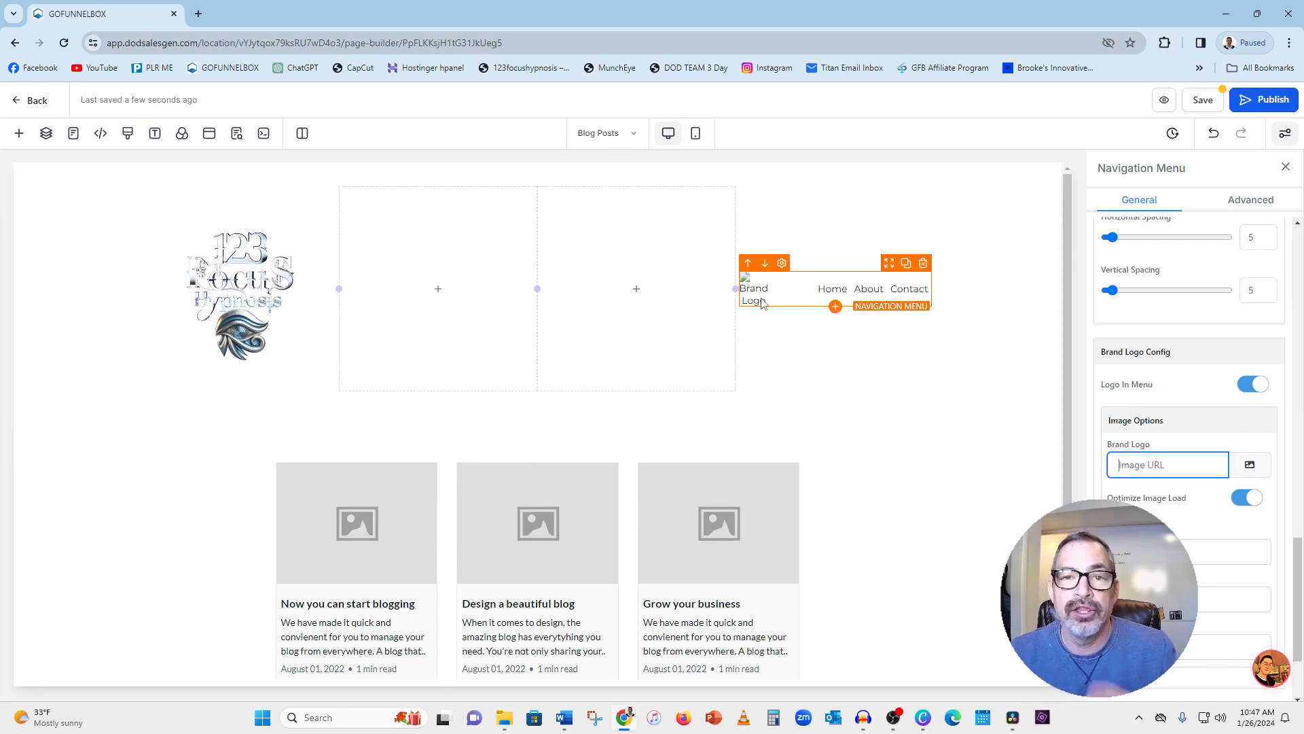
# - Save the page, preview its logo and navigation menu, and return to the page builder
pyautogui.click(1199, 101)
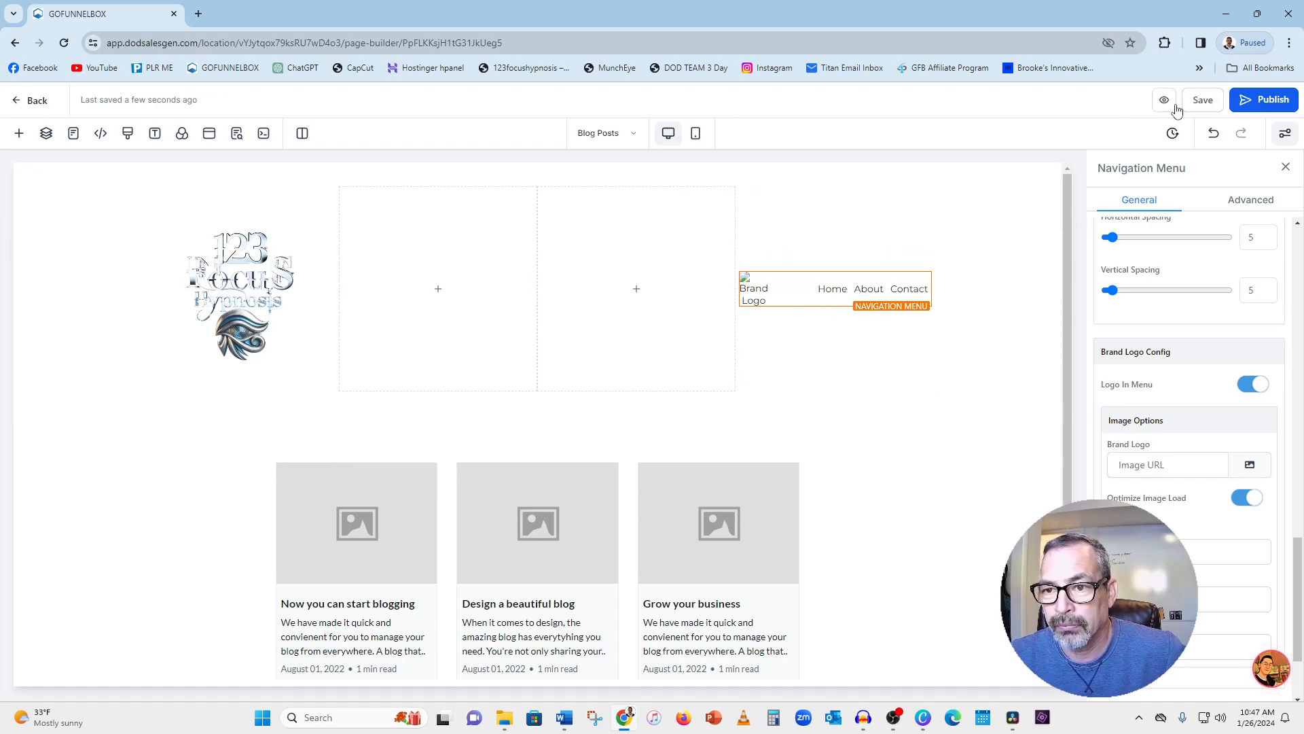
pyautogui.click(1167, 103)
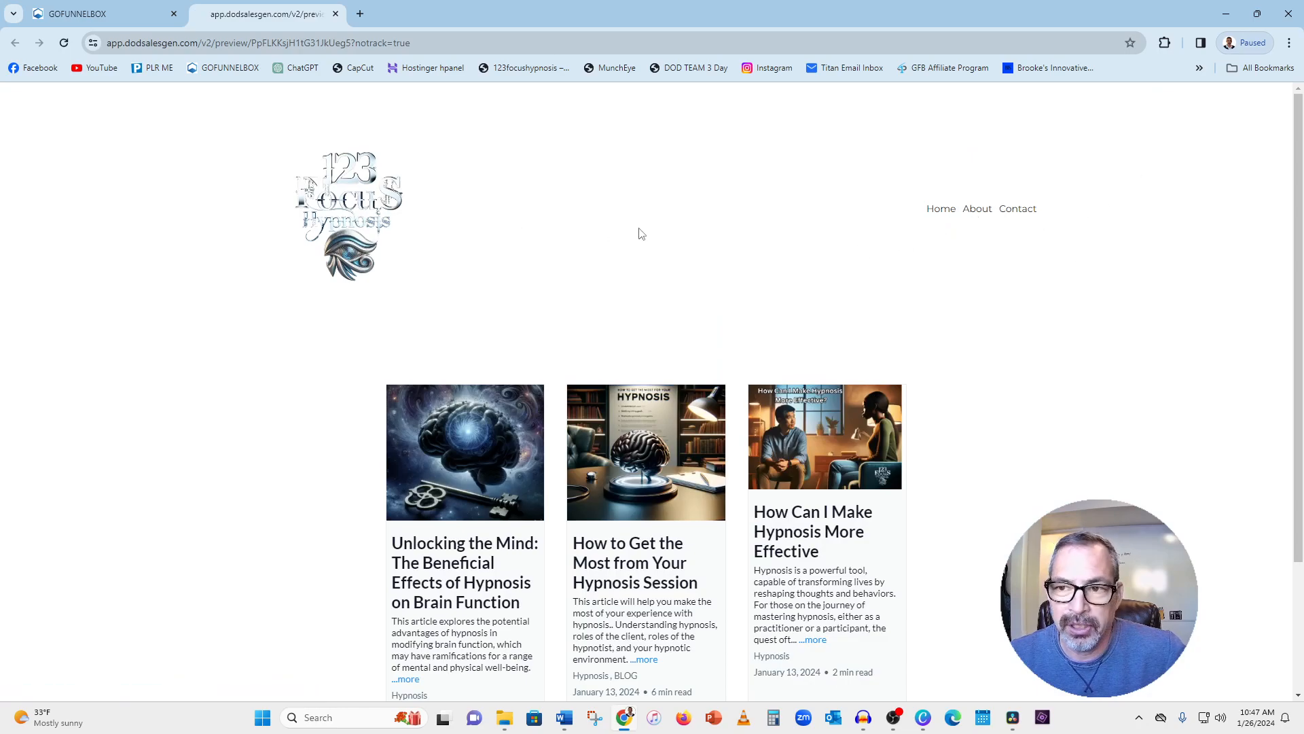
pyautogui.click(335, 15)
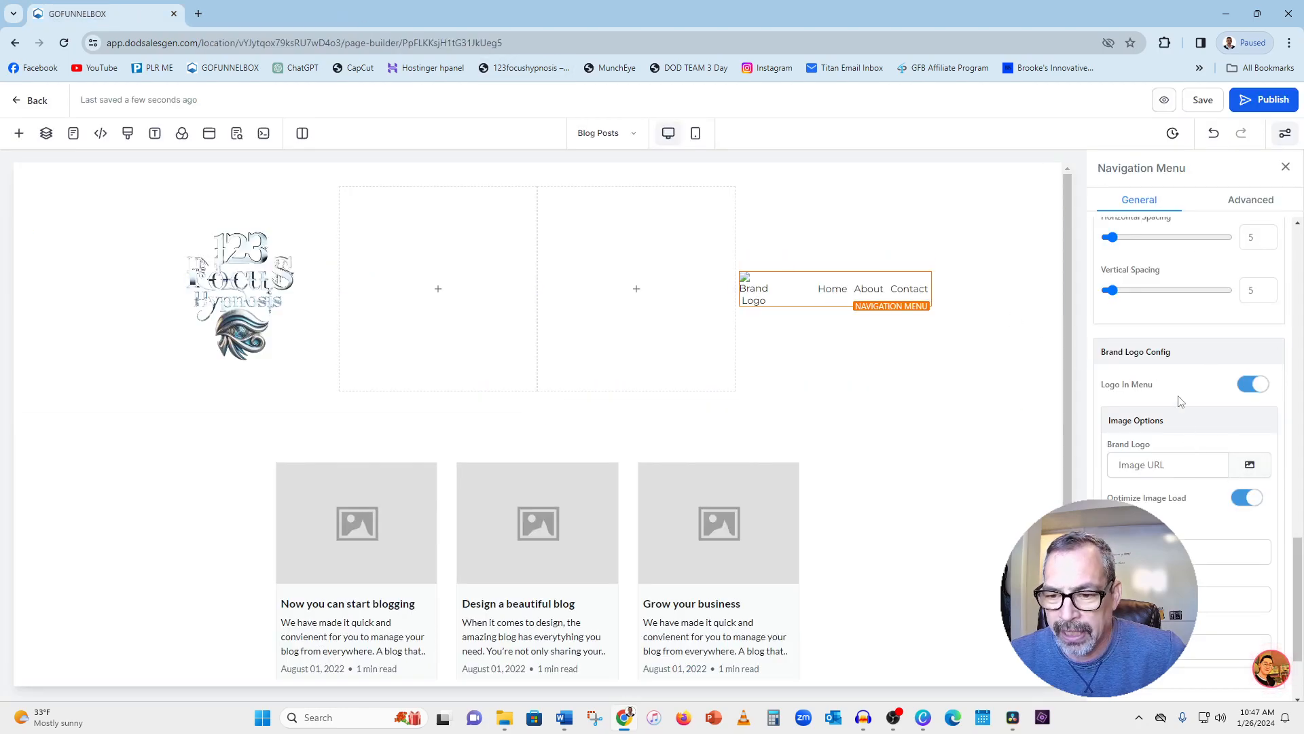
# - Delete the Team item from the navigation menu's items
pyautogui.scroll(-5, 1182, 418)
pyautogui.scroll(5, 1202, 424)
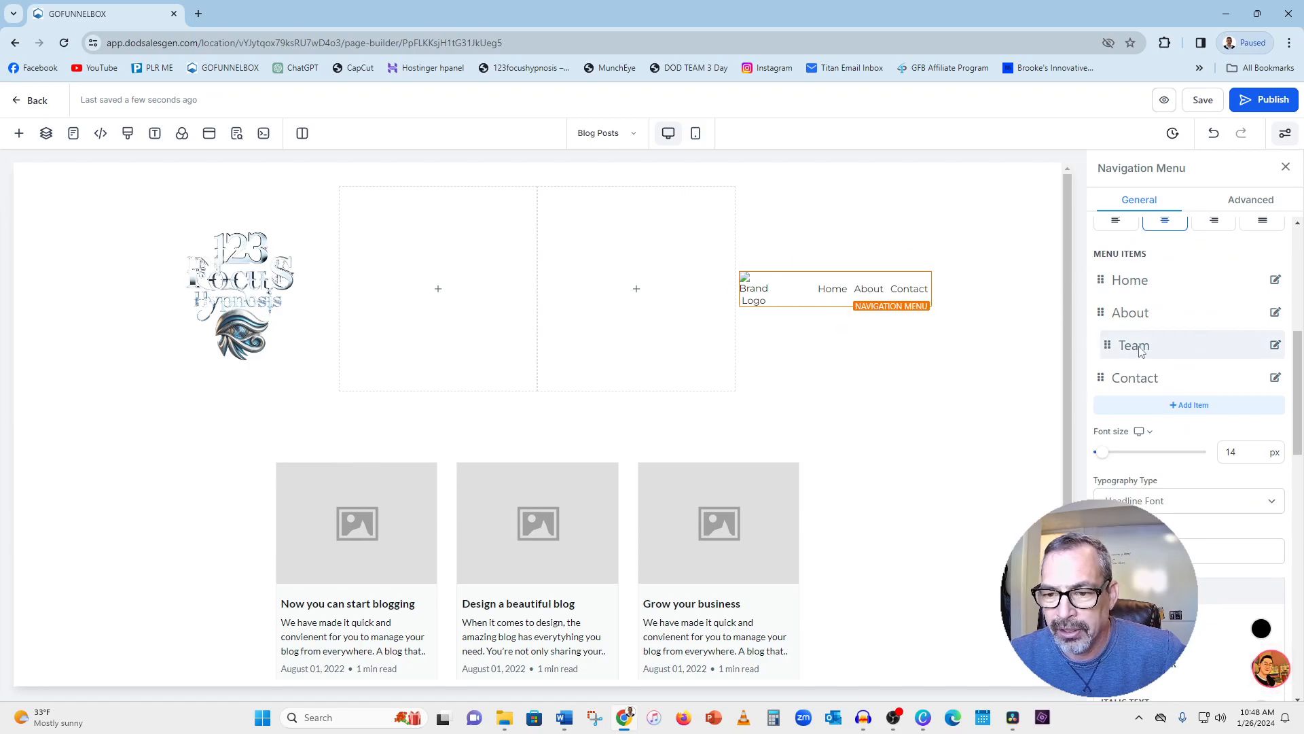
pyautogui.moveTo(887, 299)
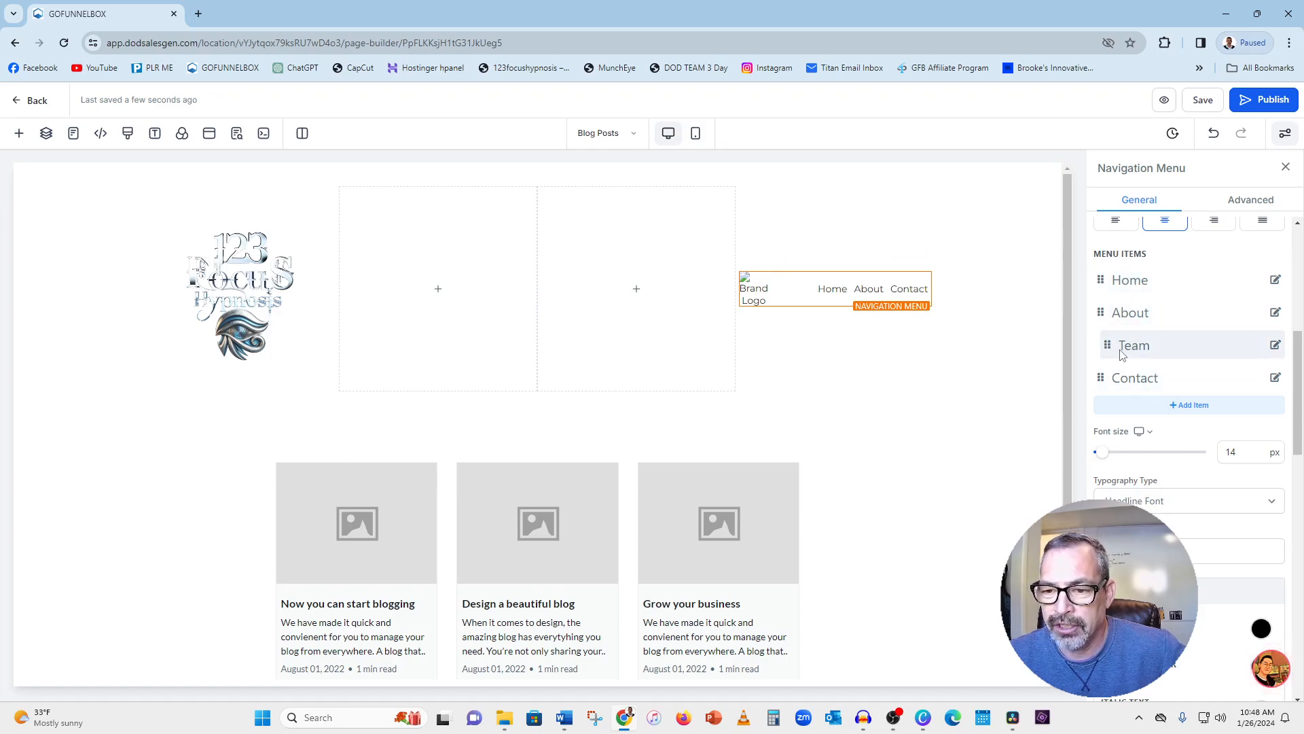
pyautogui.click(1276, 345)
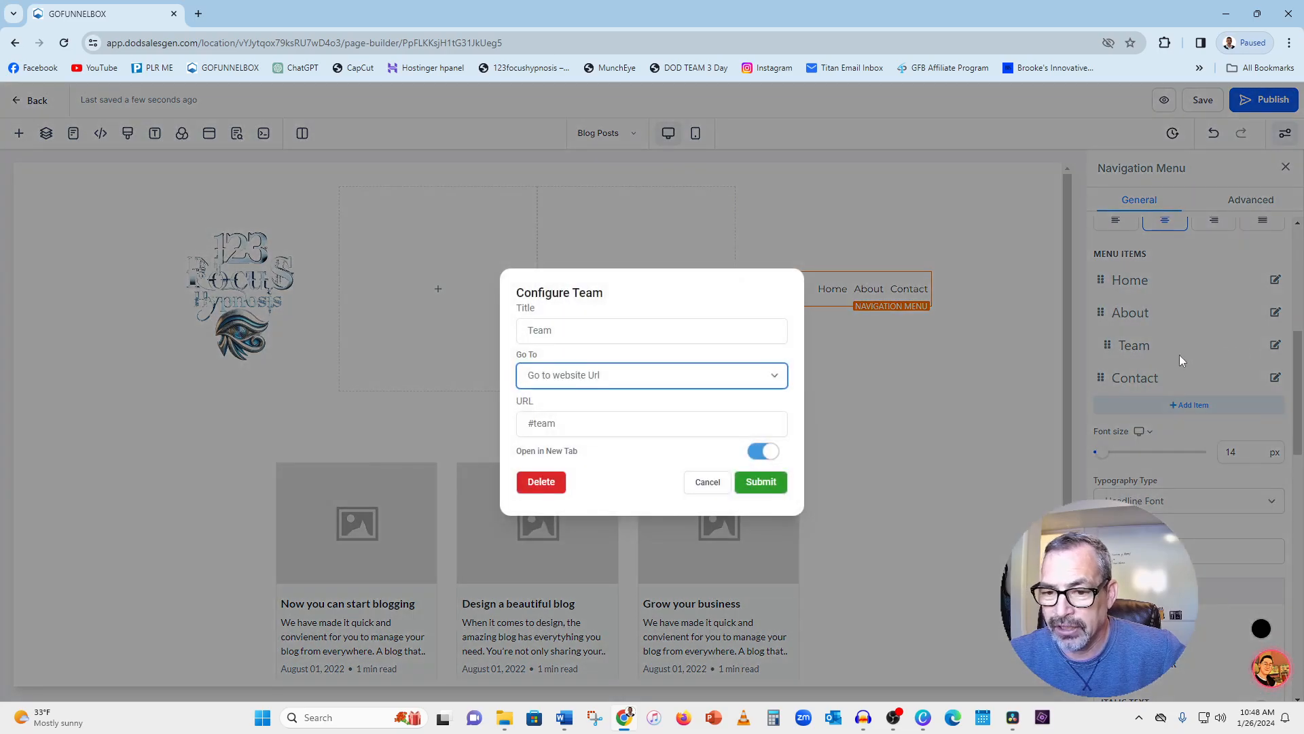
pyautogui.click(541, 484)
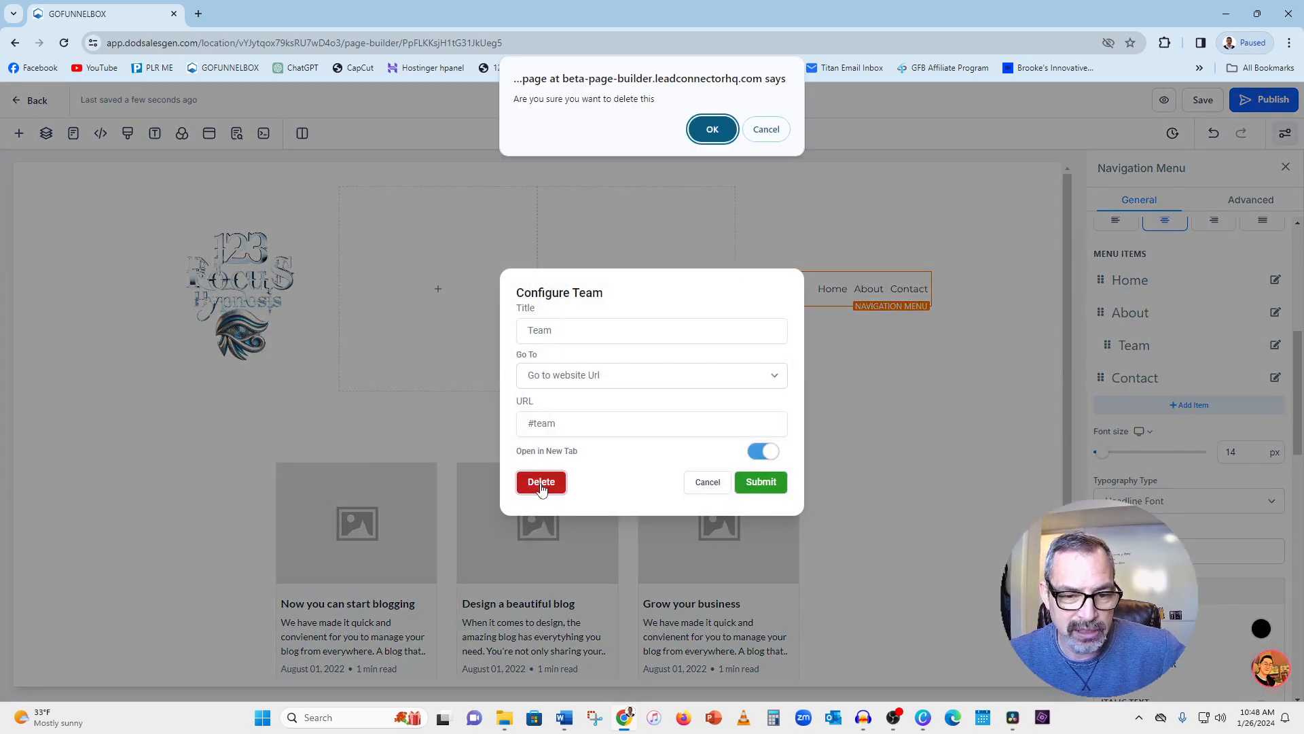
pyautogui.click(712, 129)
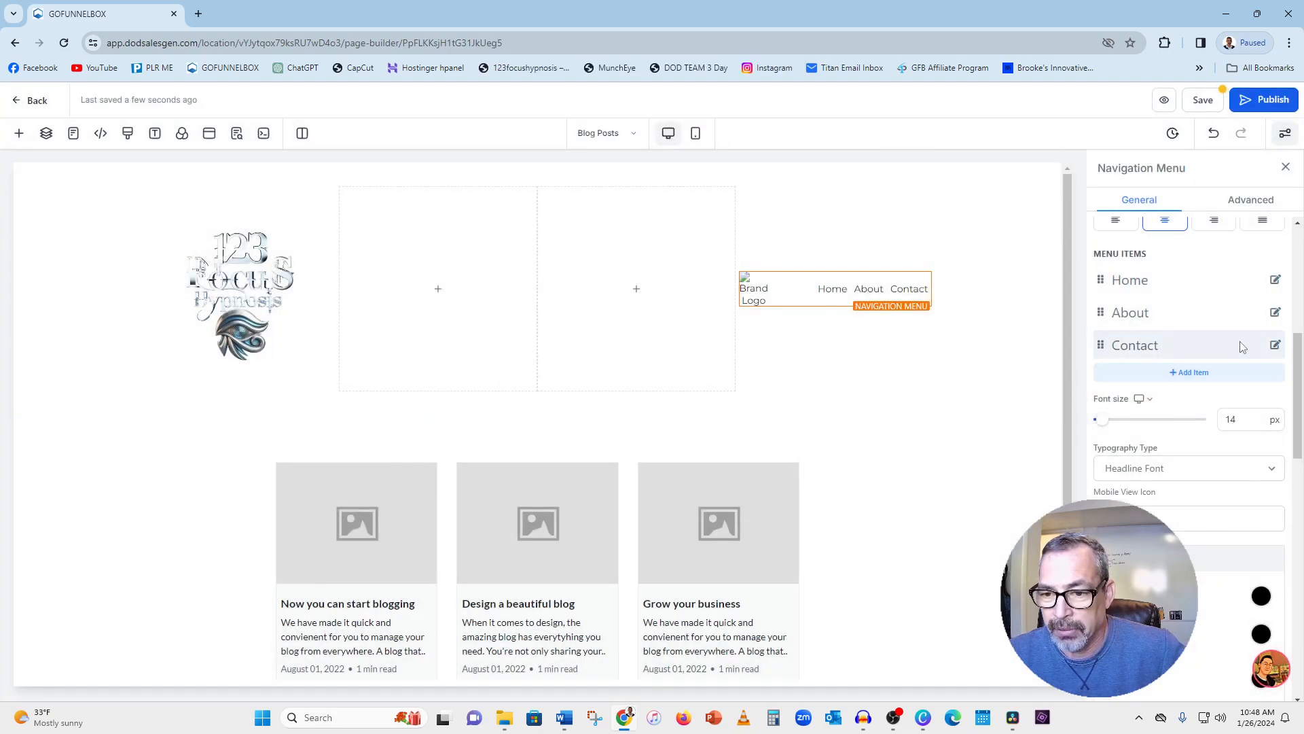
# - Add a navigation menu item titled "Store" that goes to the store page and opens in a new tab
pyautogui.click(1195, 373)
pyautogui.click(1195, 376)
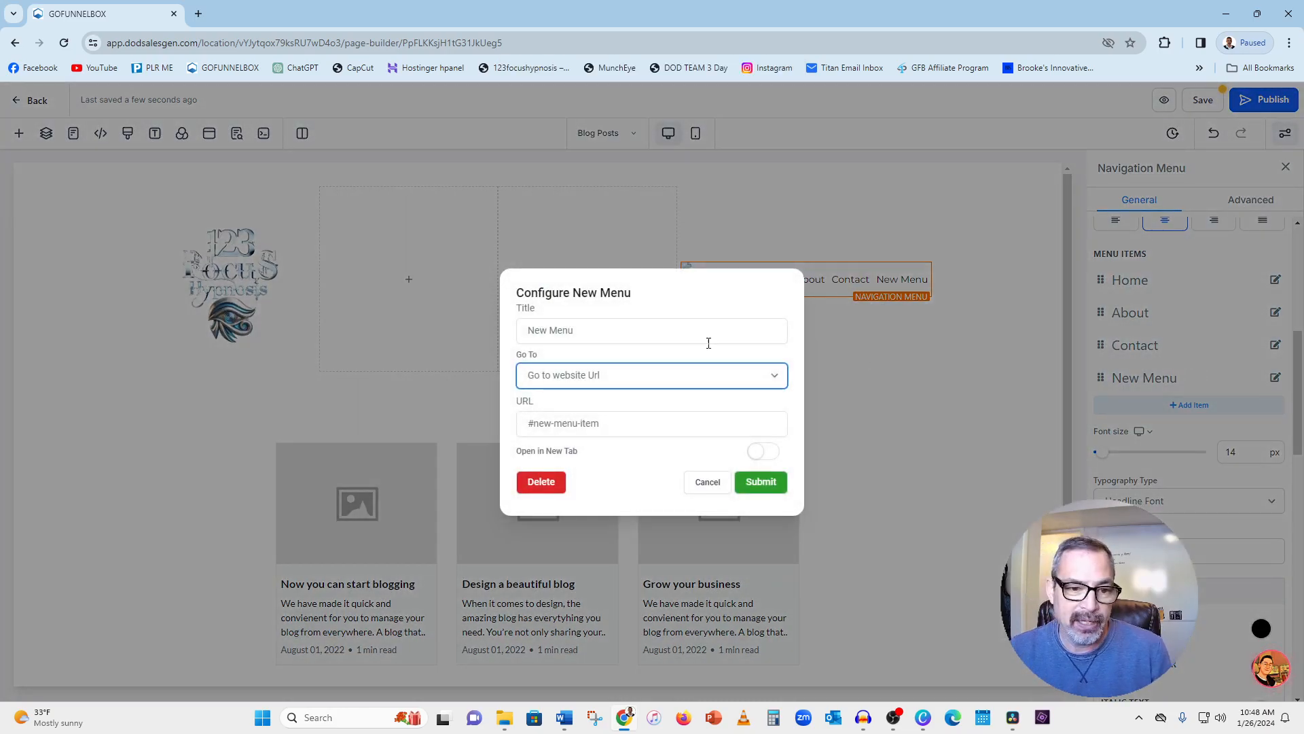
pyautogui.moveTo(580, 332); pyautogui.dragTo(491, 337)
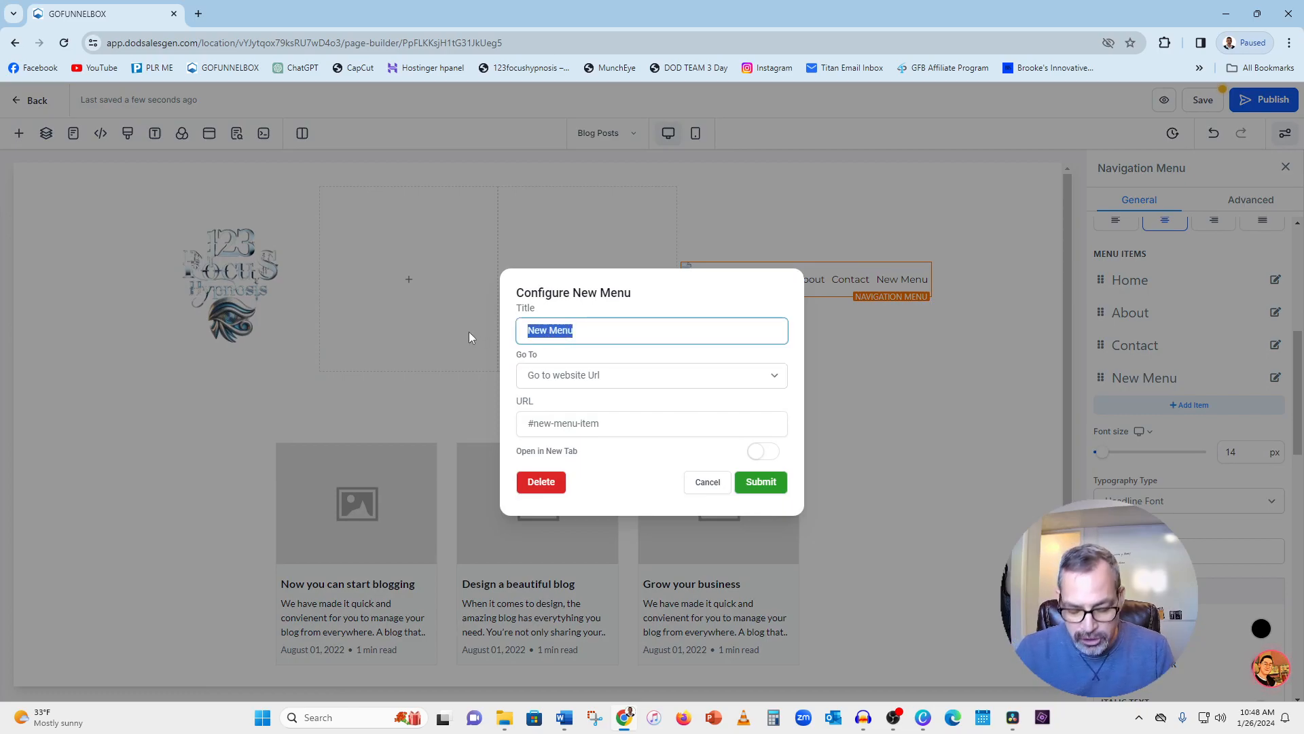
pyautogui.write('Store')
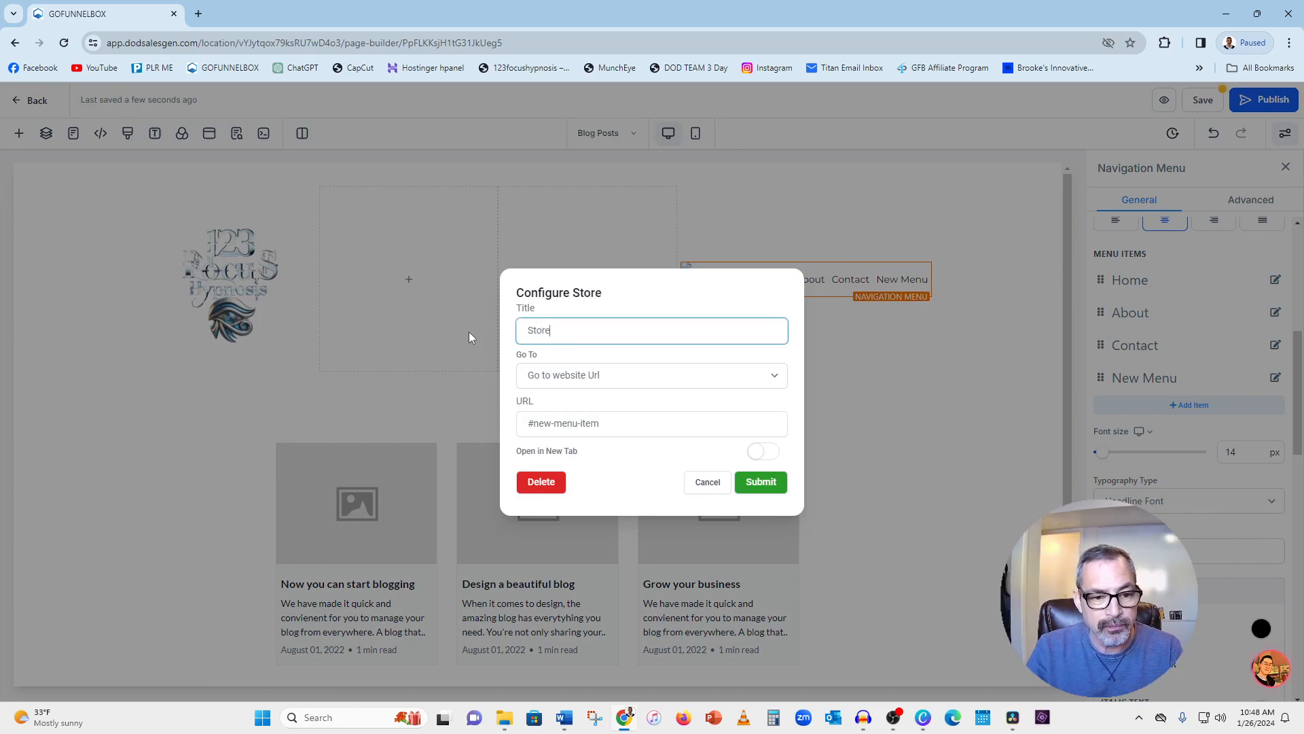
pyautogui.click(621, 384)
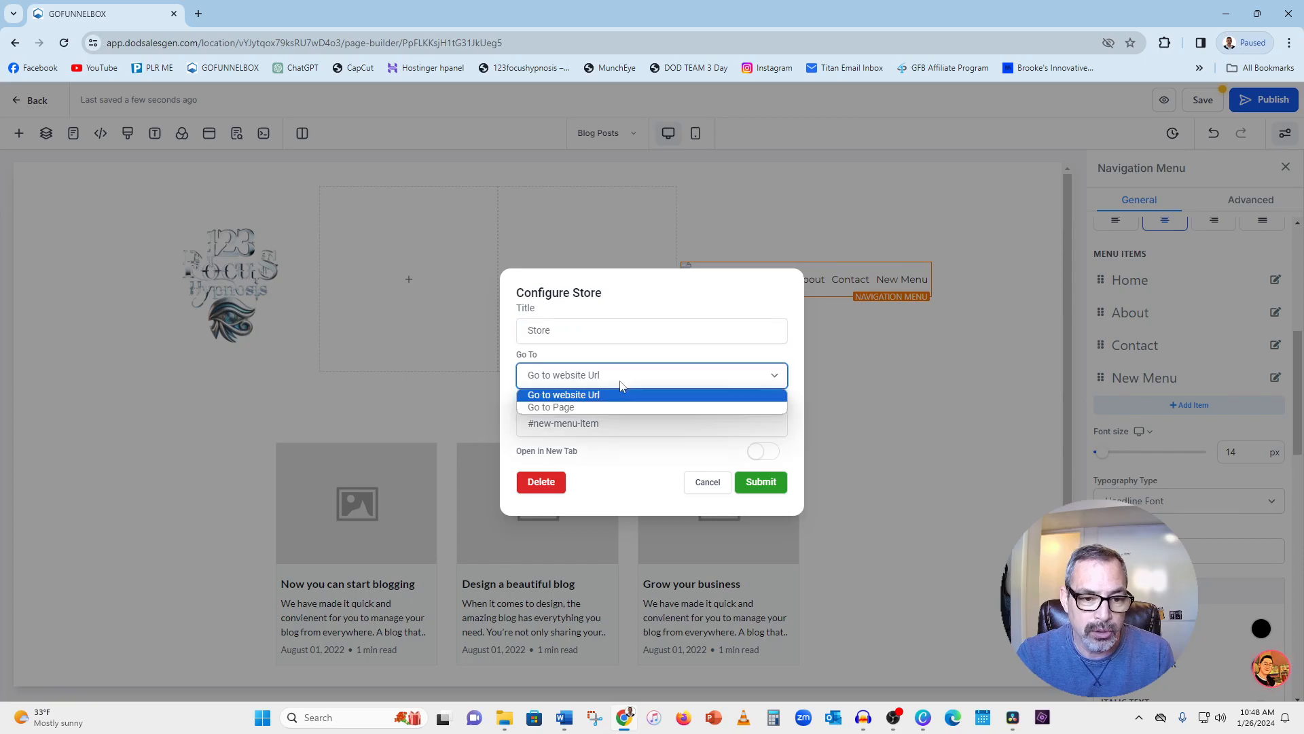
pyautogui.click(589, 407)
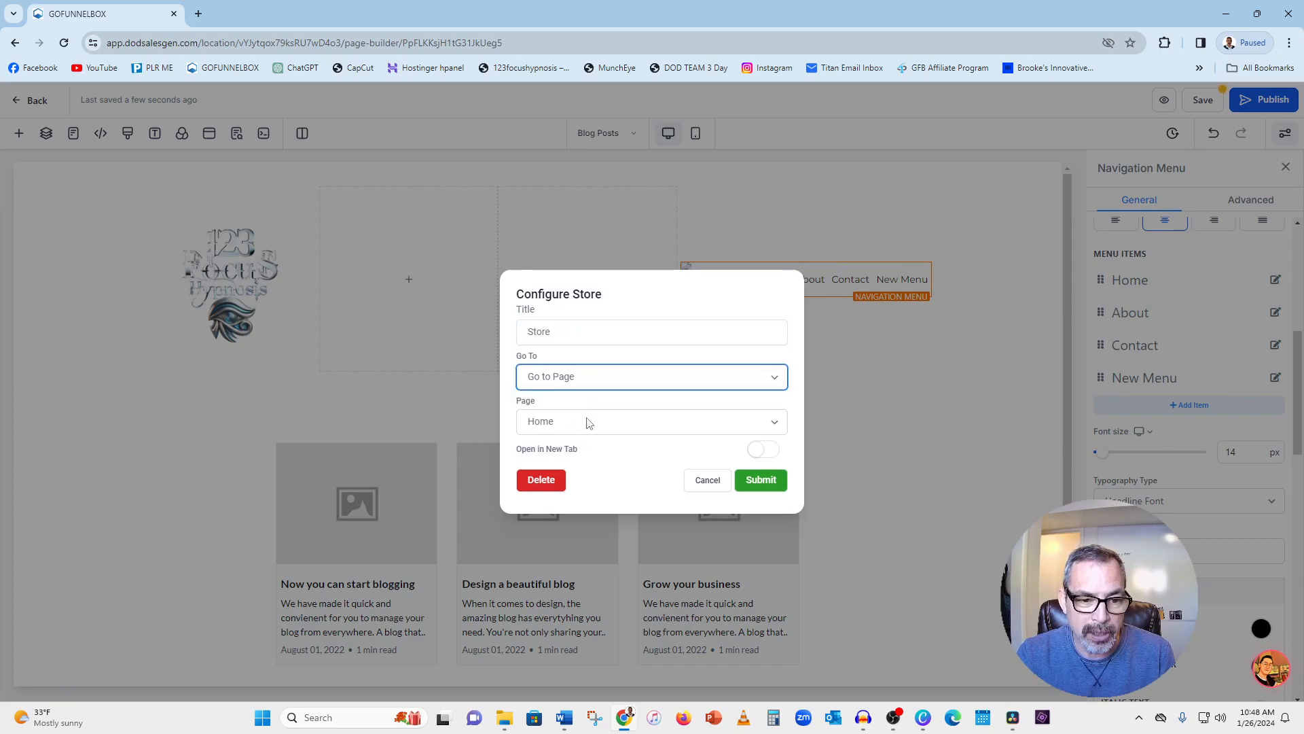
pyautogui.click(562, 427)
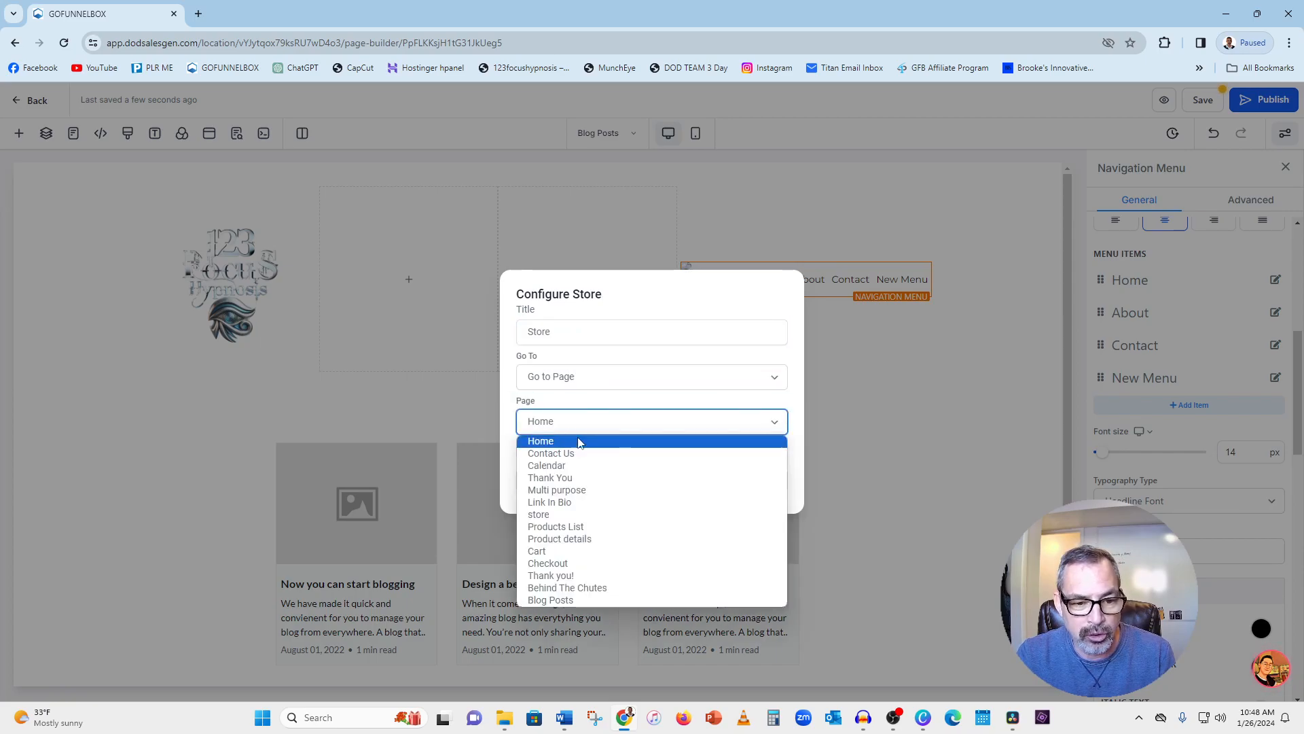
pyautogui.click(556, 515)
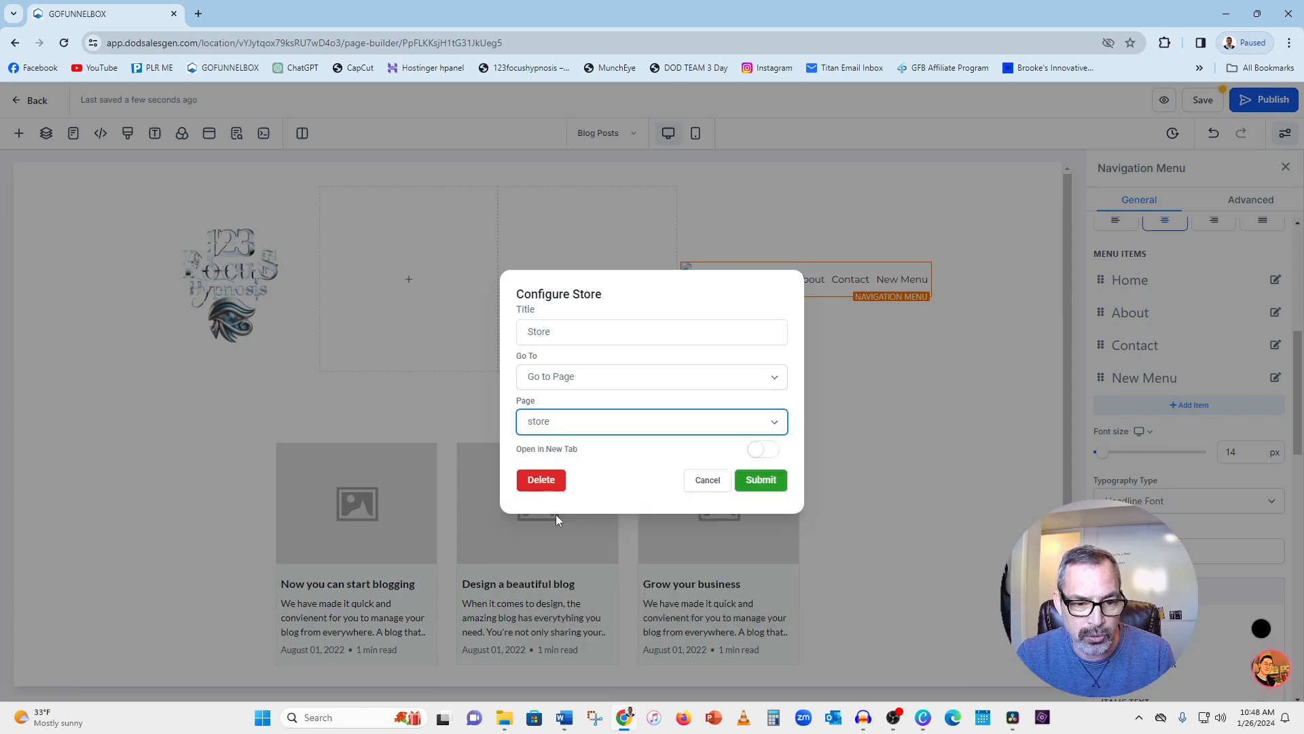
pyautogui.click(766, 452)
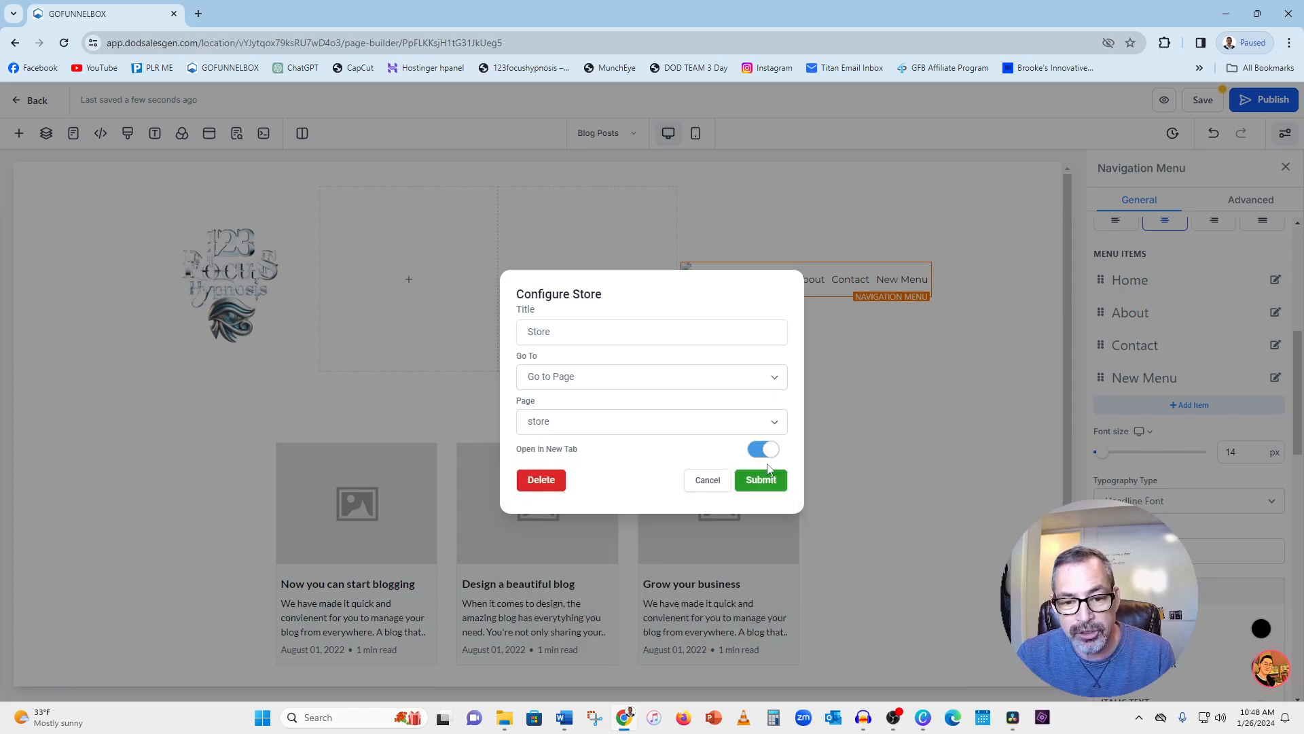
pyautogui.click(761, 481)
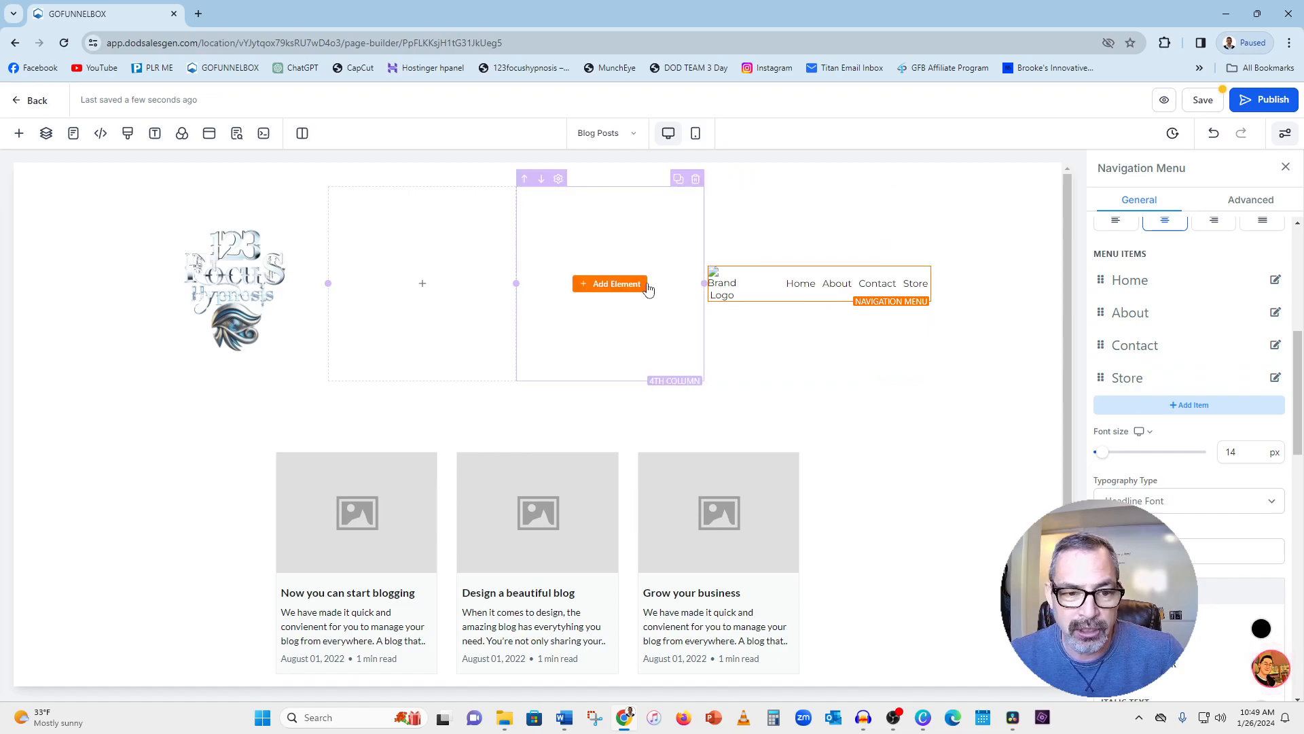
# - Add another item to the navigation menu with the title "Behind The Chutes"
pyautogui.click(670, 228)
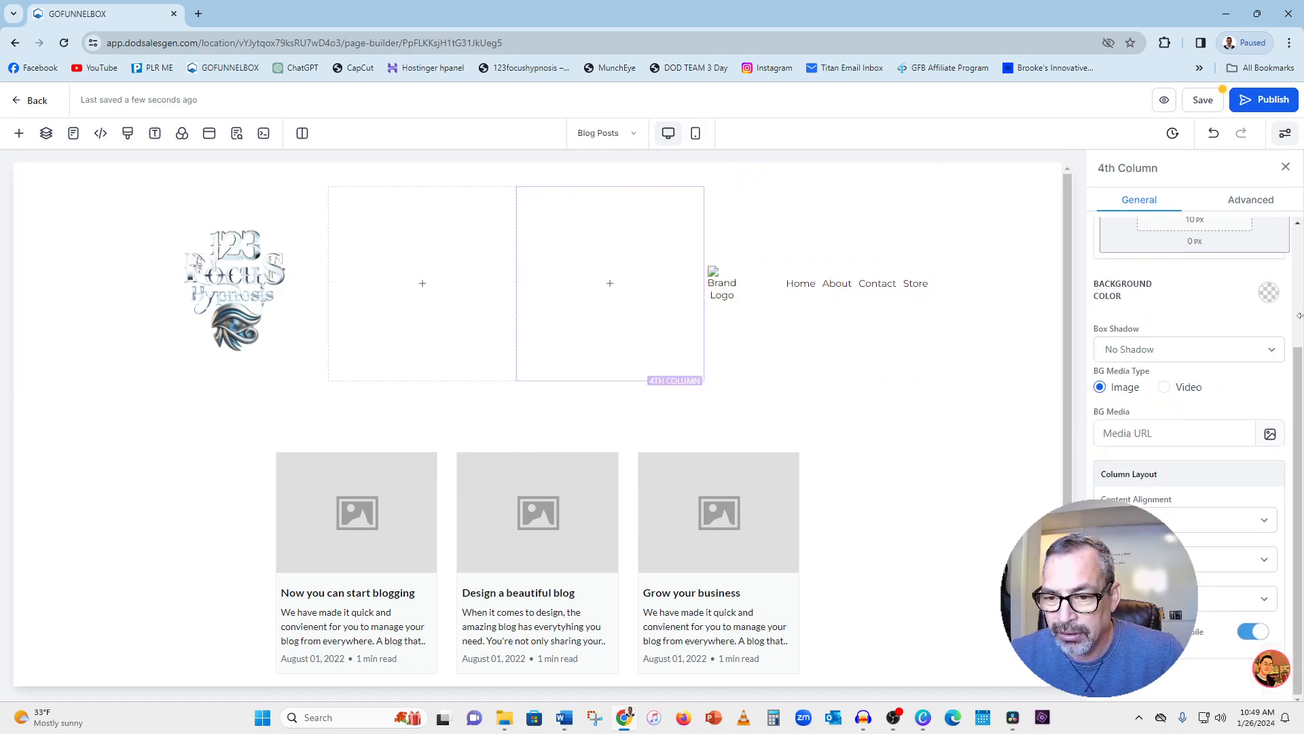
pyautogui.click(878, 289)
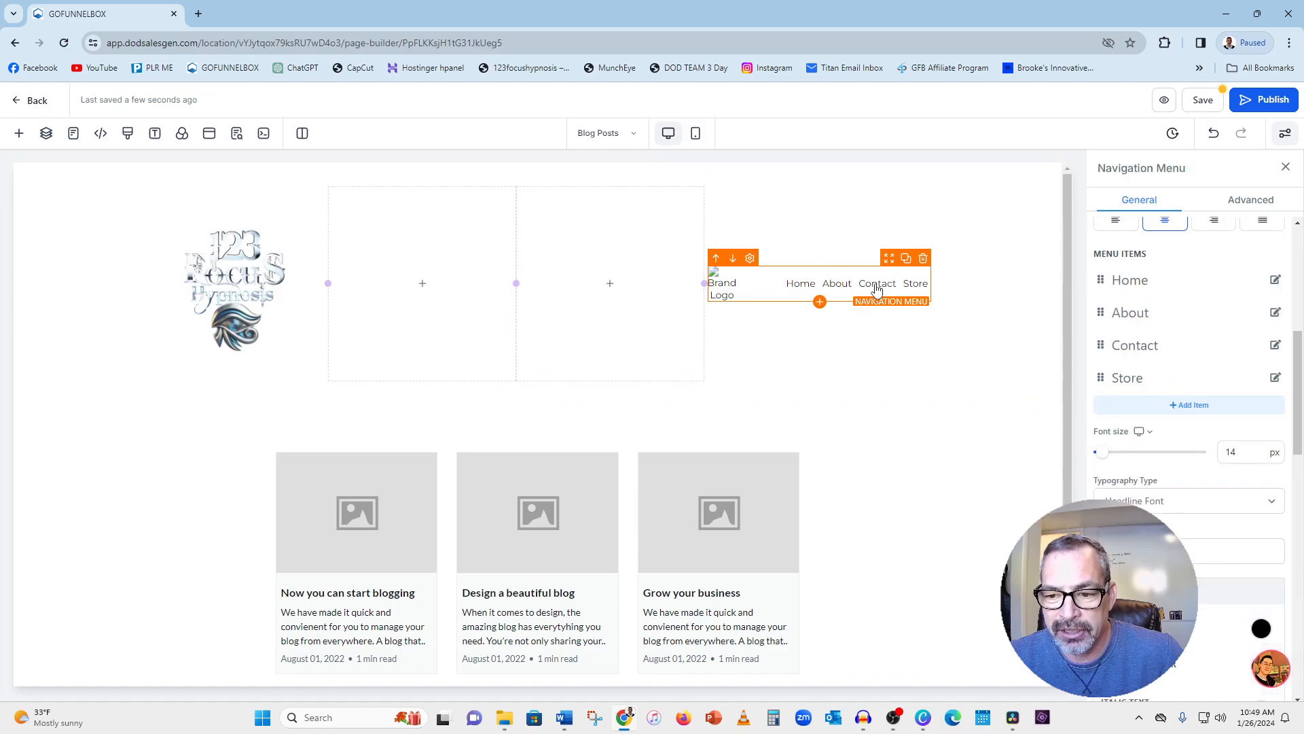
pyautogui.click(1185, 406)
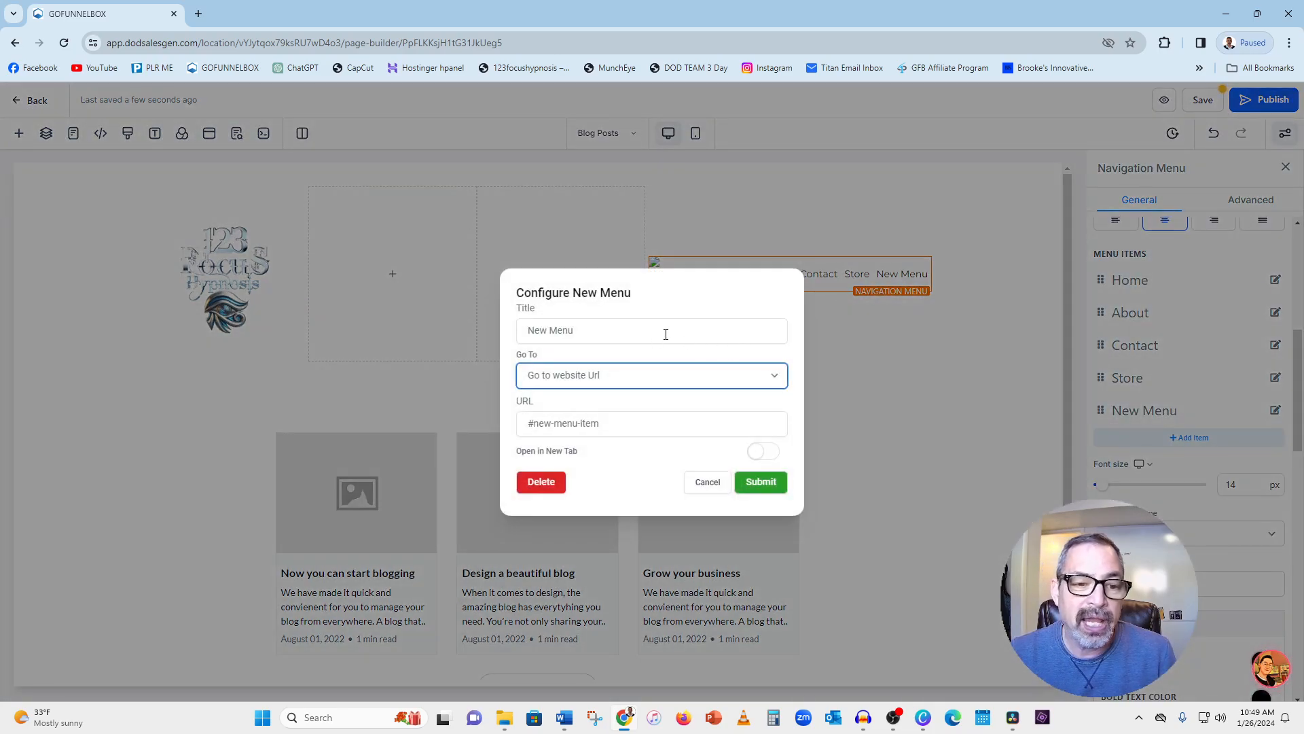
pyautogui.moveTo(638, 329); pyautogui.dragTo(519, 322)
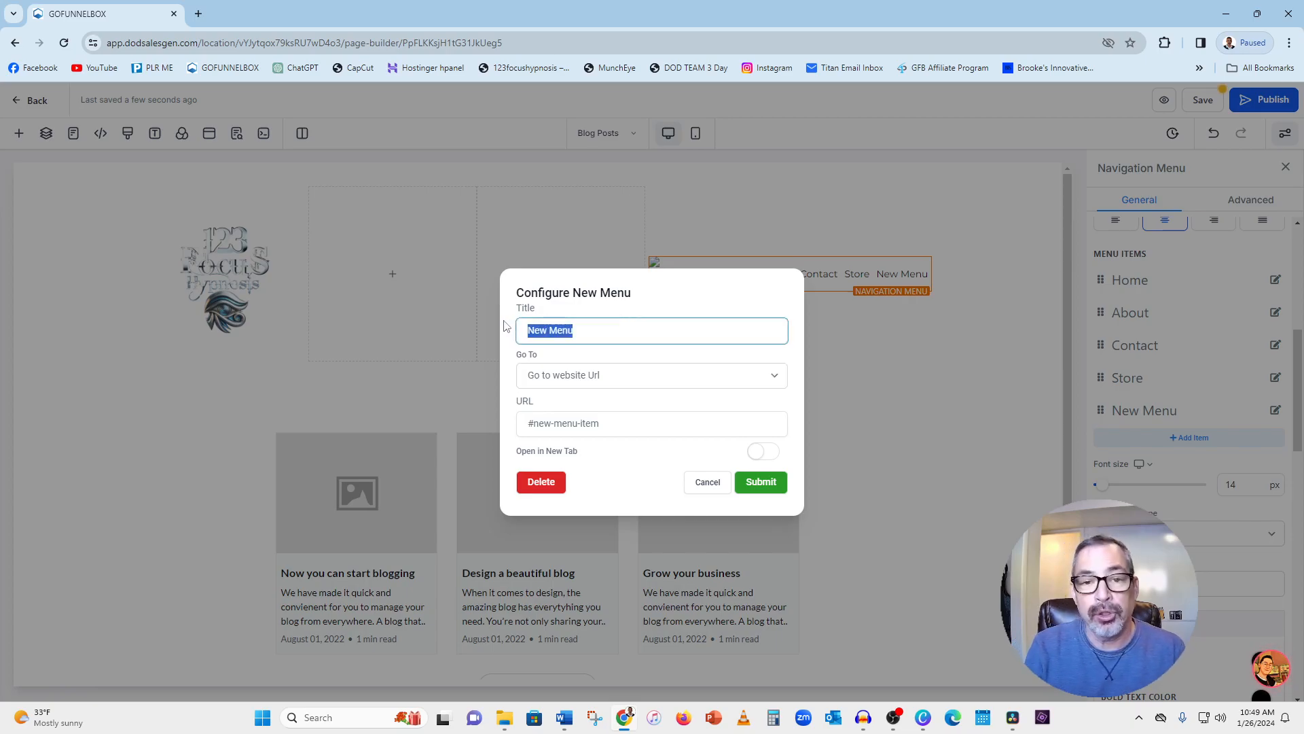
pyautogui.write('Behind Th')
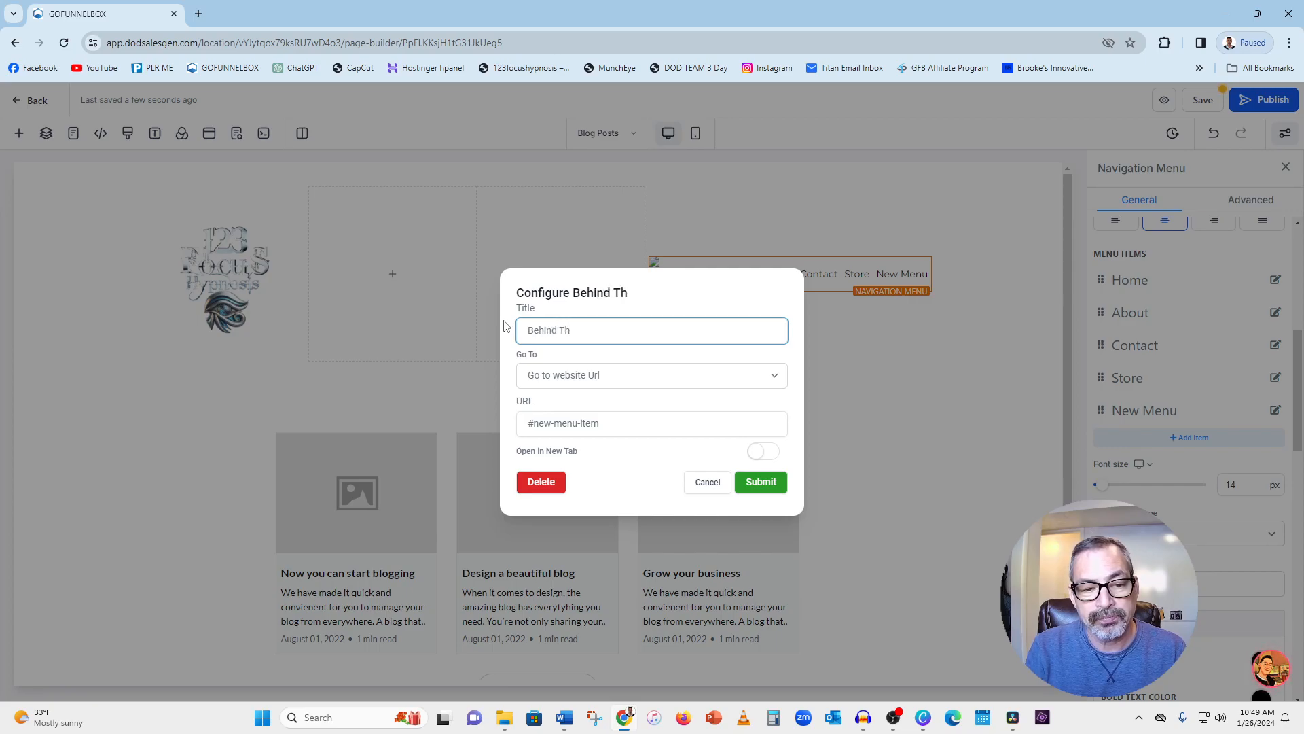
pyautogui.write('e Chutes')
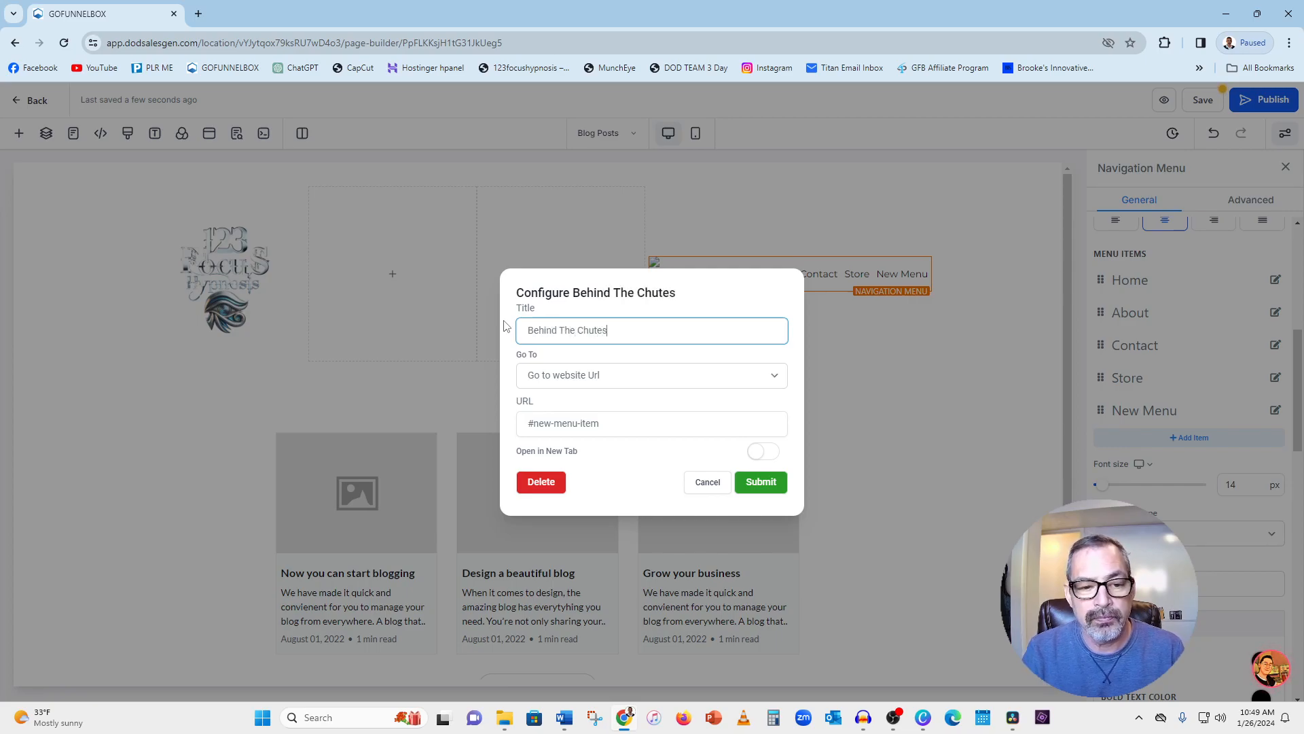
# - Make the new menu item go to the Behind The Chutes page in a new tab, and save the page
pyautogui.click(615, 382)
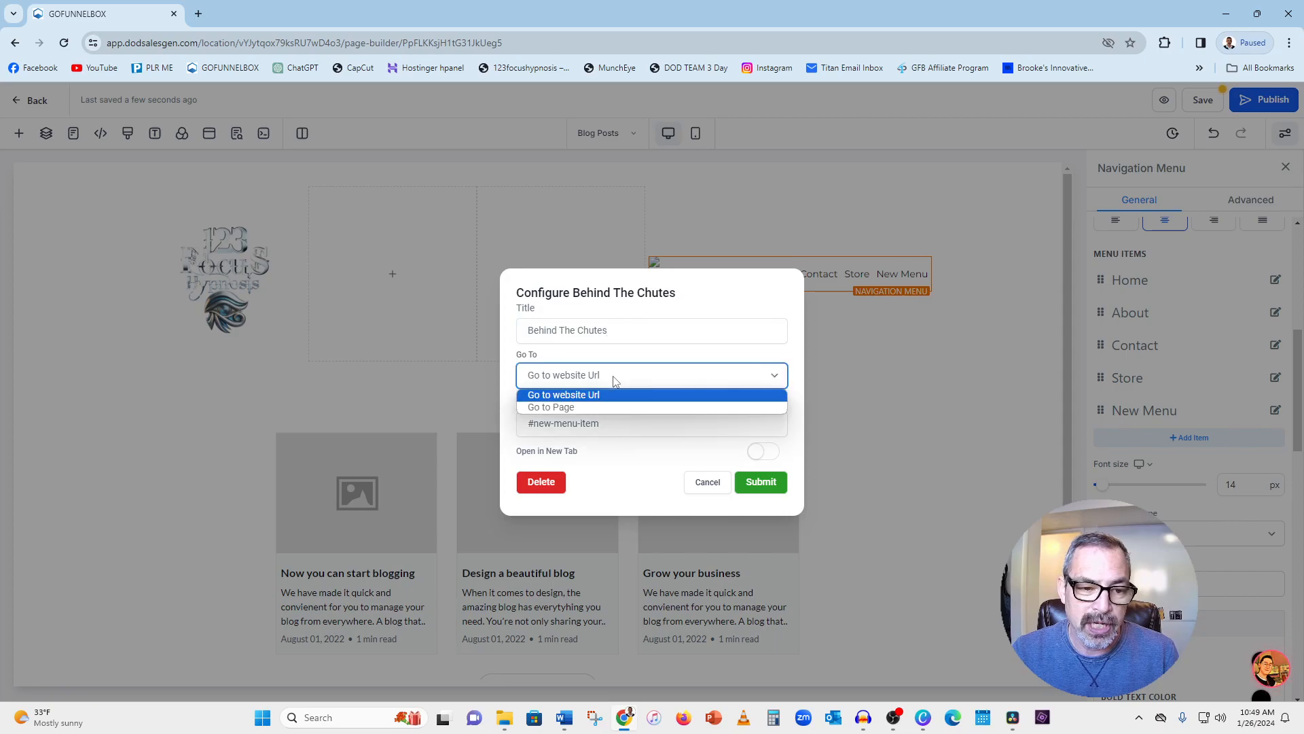
pyautogui.click(550, 407)
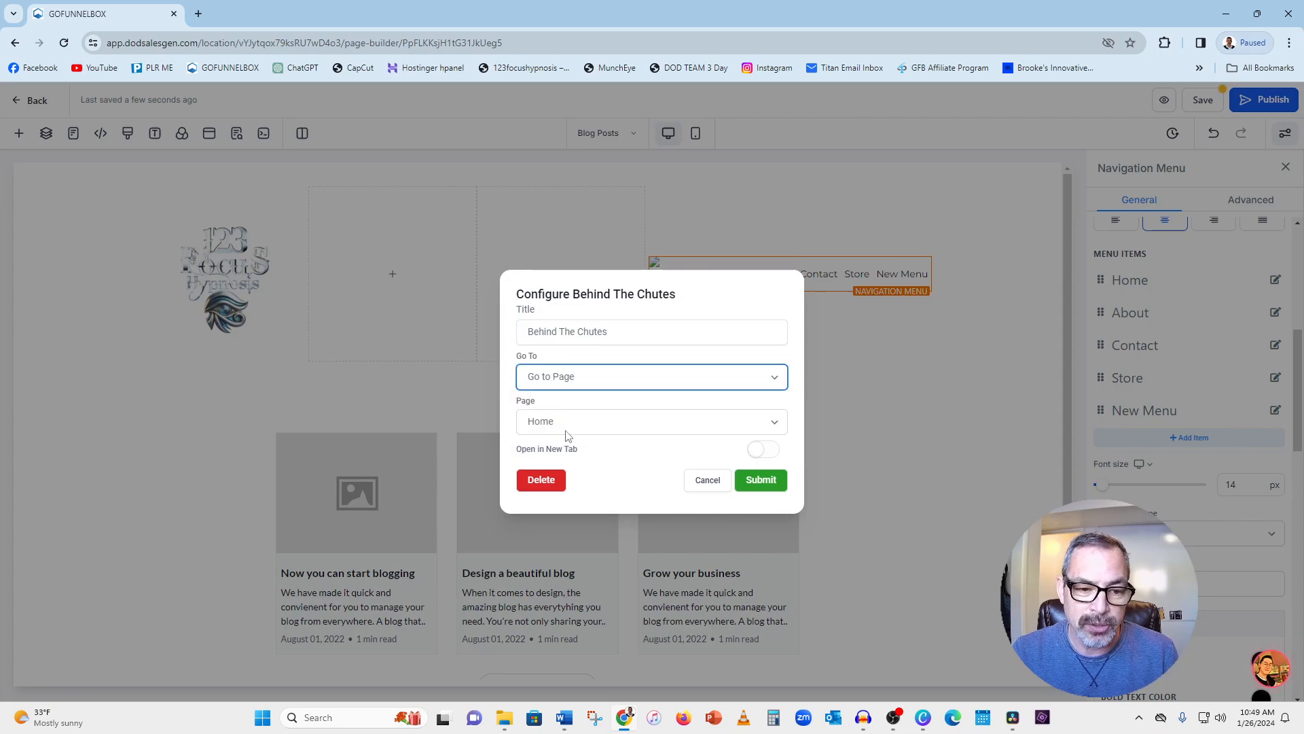
pyautogui.click(568, 427)
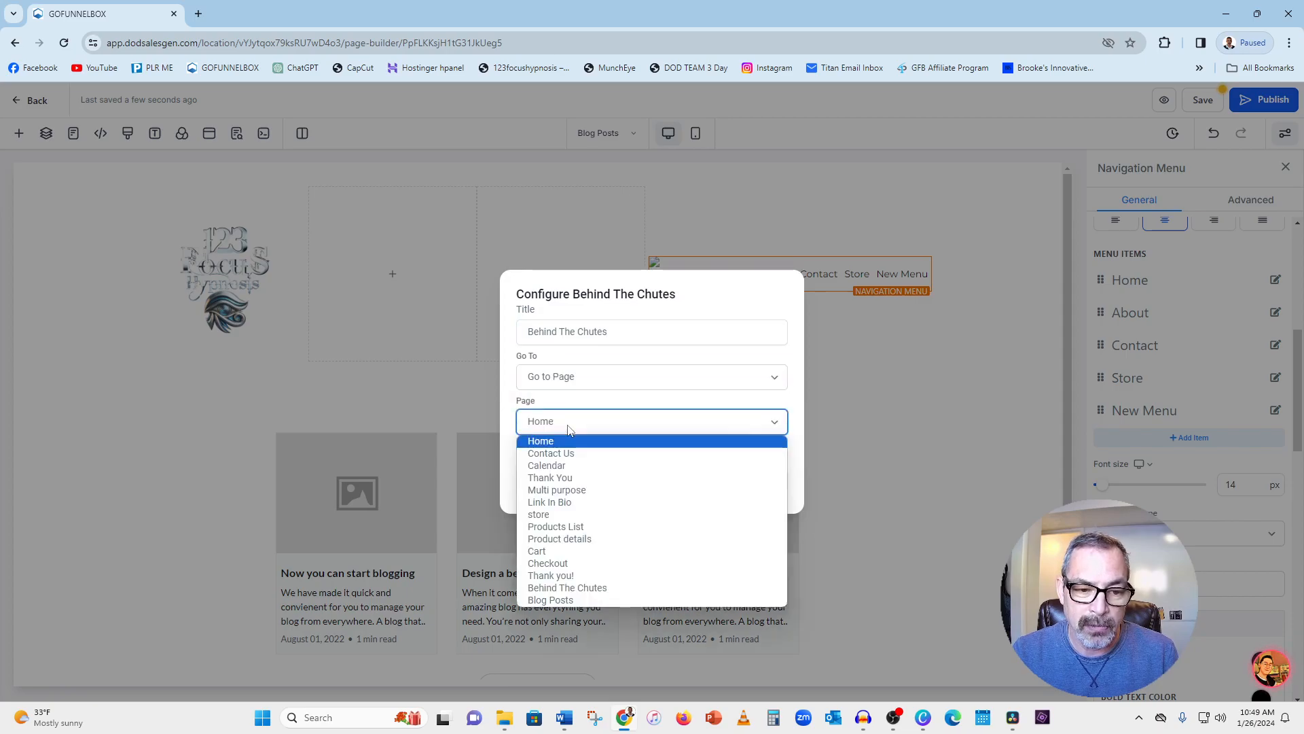
pyautogui.click(588, 590)
pyautogui.click(773, 454)
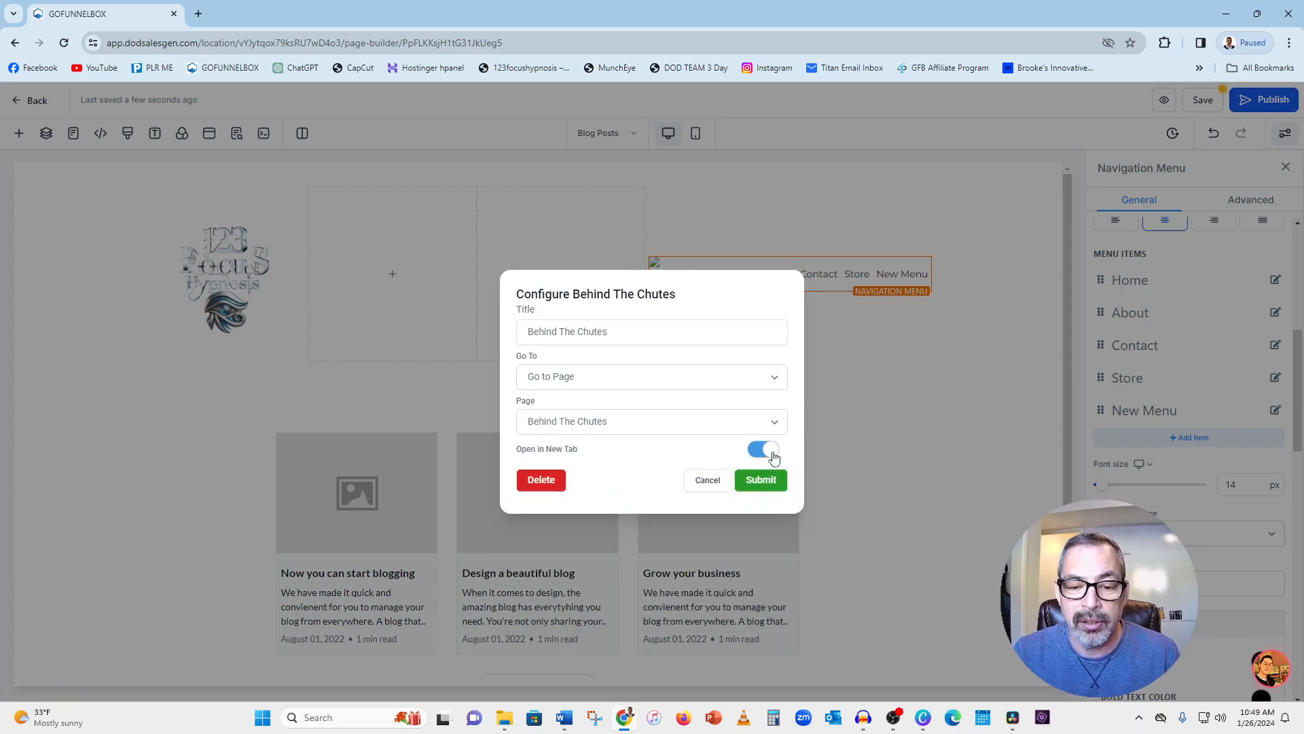
pyautogui.click(763, 480)
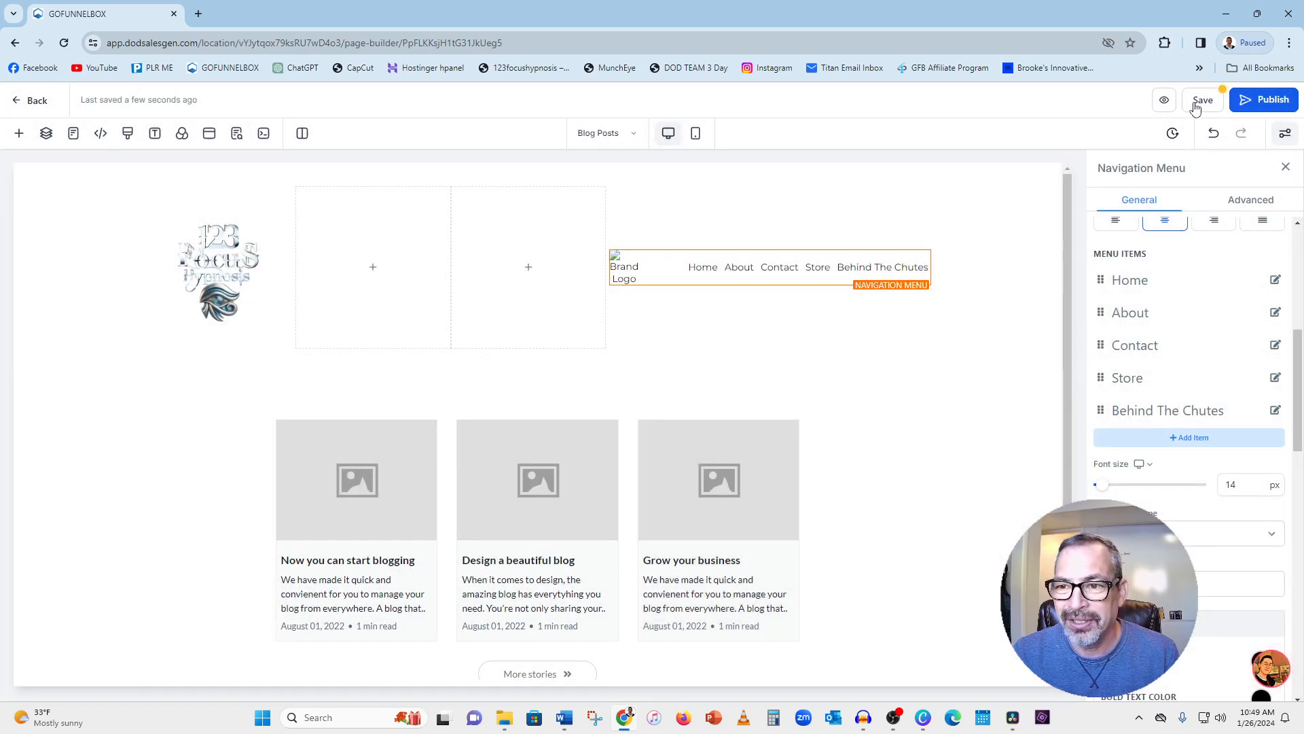
pyautogui.click(1200, 102)
# - Add a 3-column row to the empty section below the blog posts
pyautogui.scroll(-2, 892, 453)
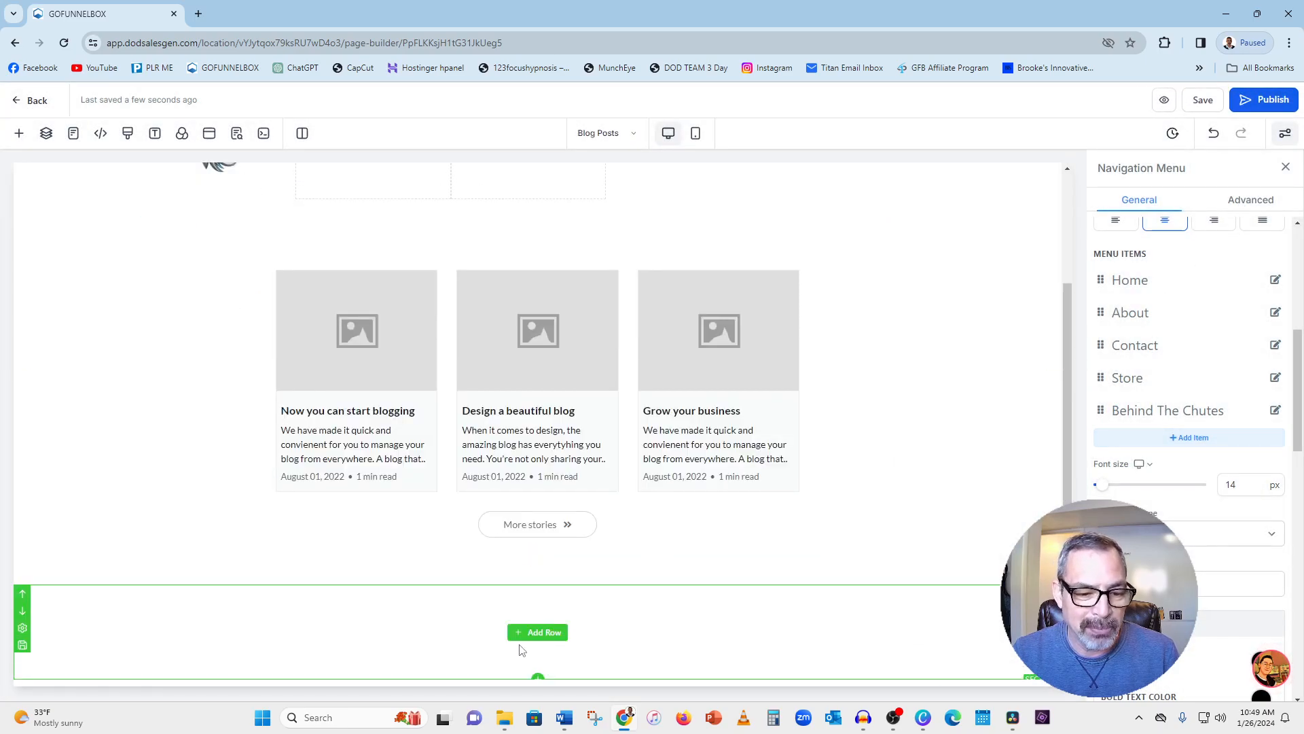
pyautogui.scroll(2, 1029, 268)
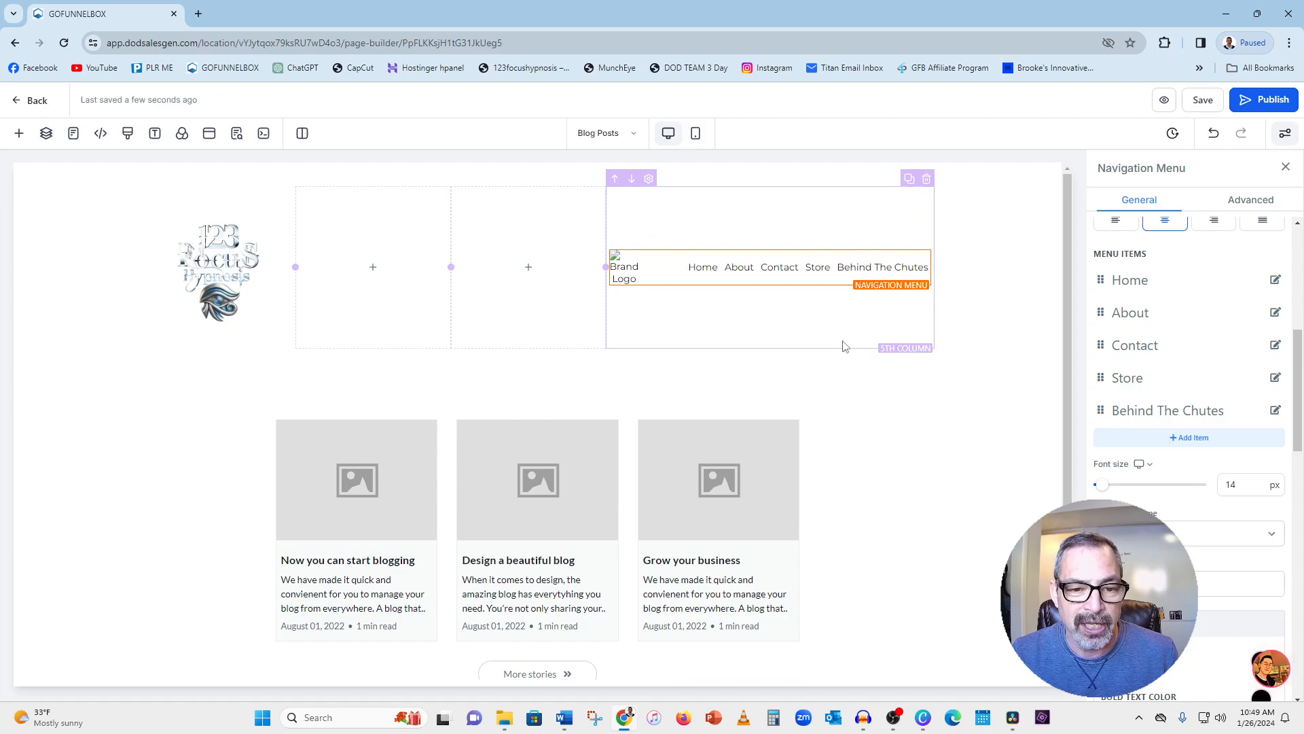
pyautogui.scroll(-2, 816, 360)
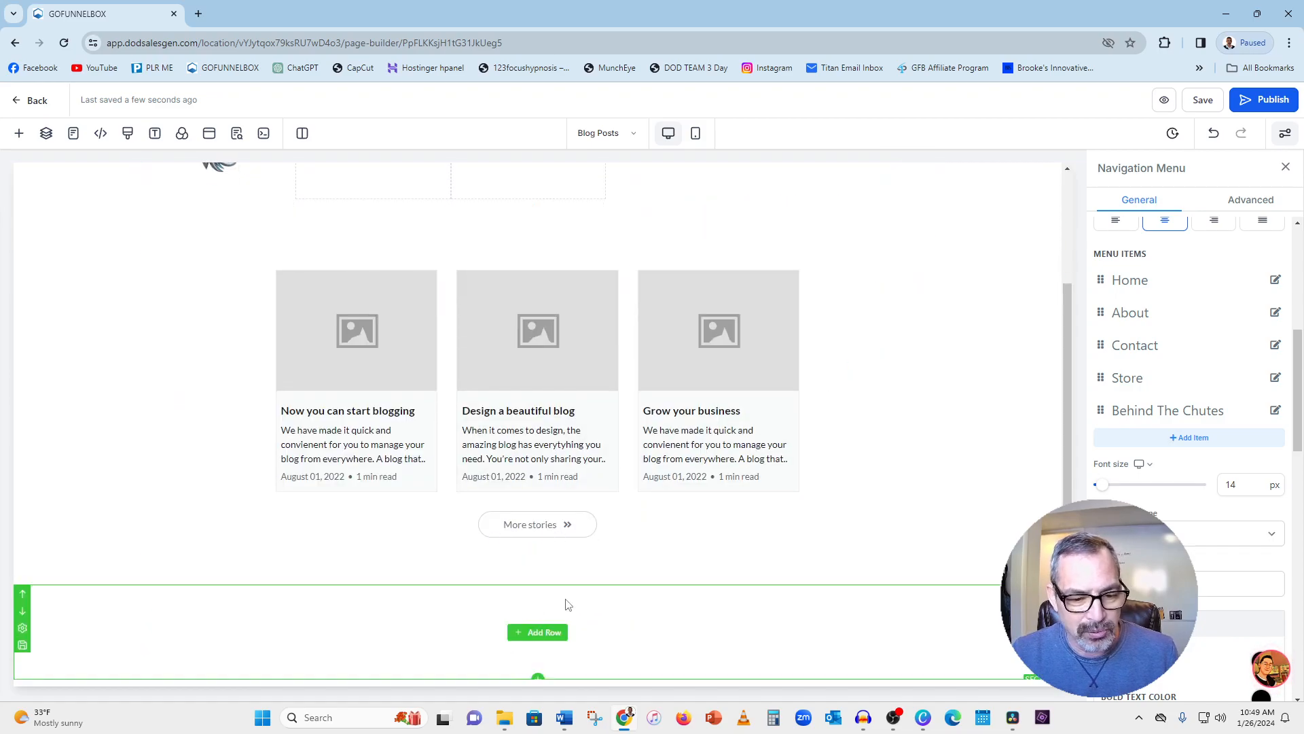
pyautogui.click(541, 636)
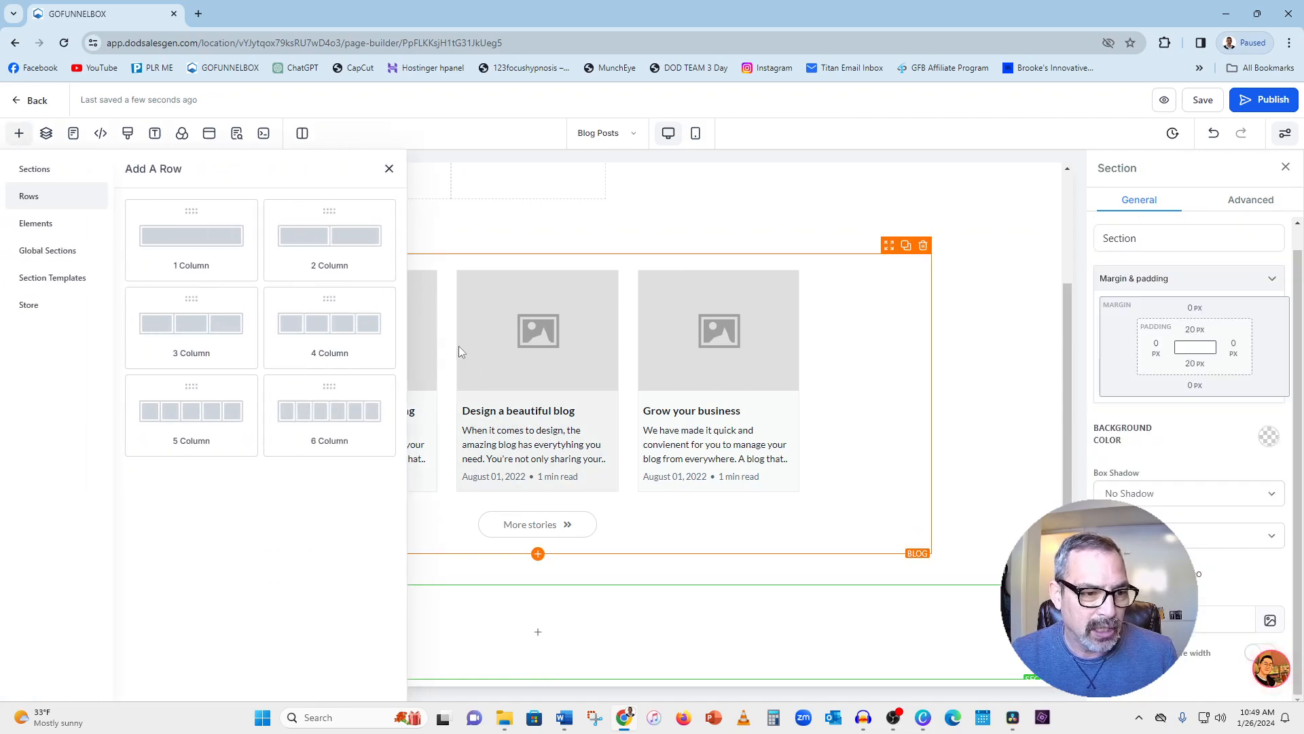
pyautogui.click(212, 336)
pyautogui.scroll(-1, 732, 528)
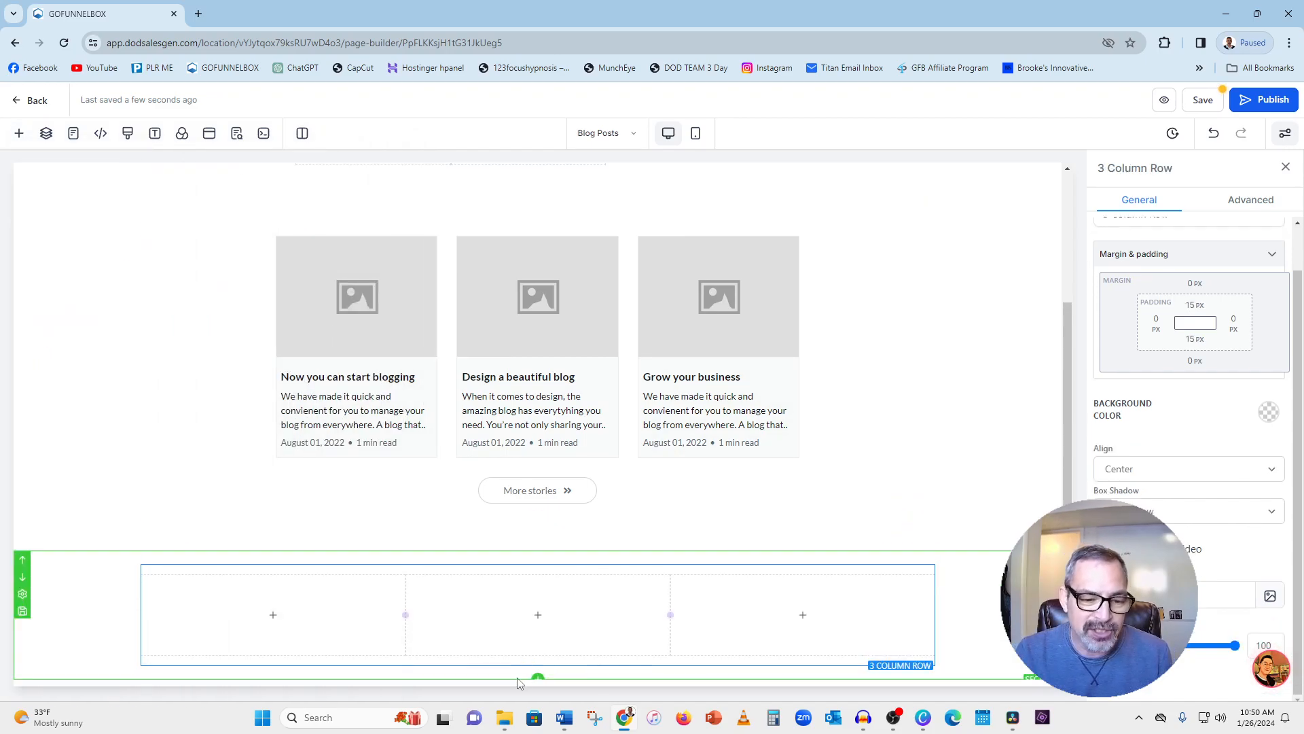
# - Add a sub headline to the footer row's middle column reading "copyright/all rights reserved 123focushypnosis"
pyautogui.click(529, 624)
pyautogui.click(256, 282)
pyautogui.moveTo(857, 718)
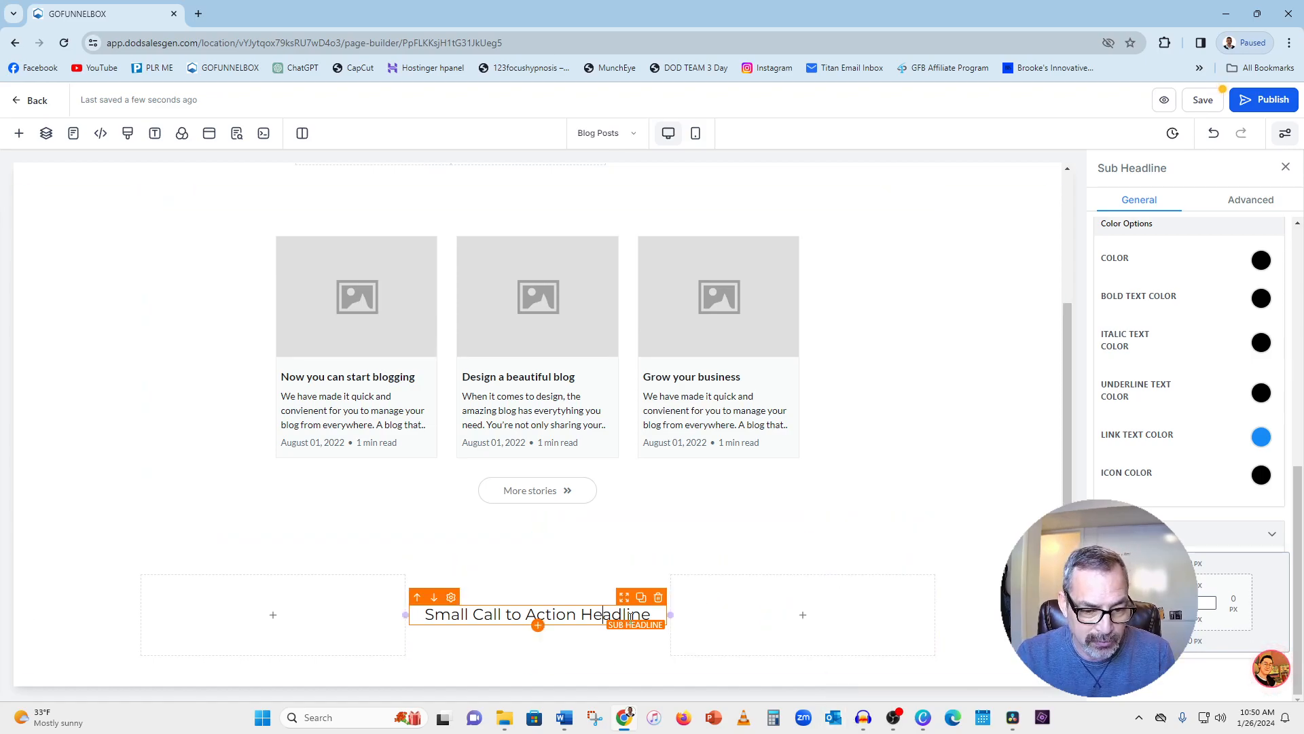
pyautogui.moveTo(648, 615); pyautogui.dragTo(424, 613)
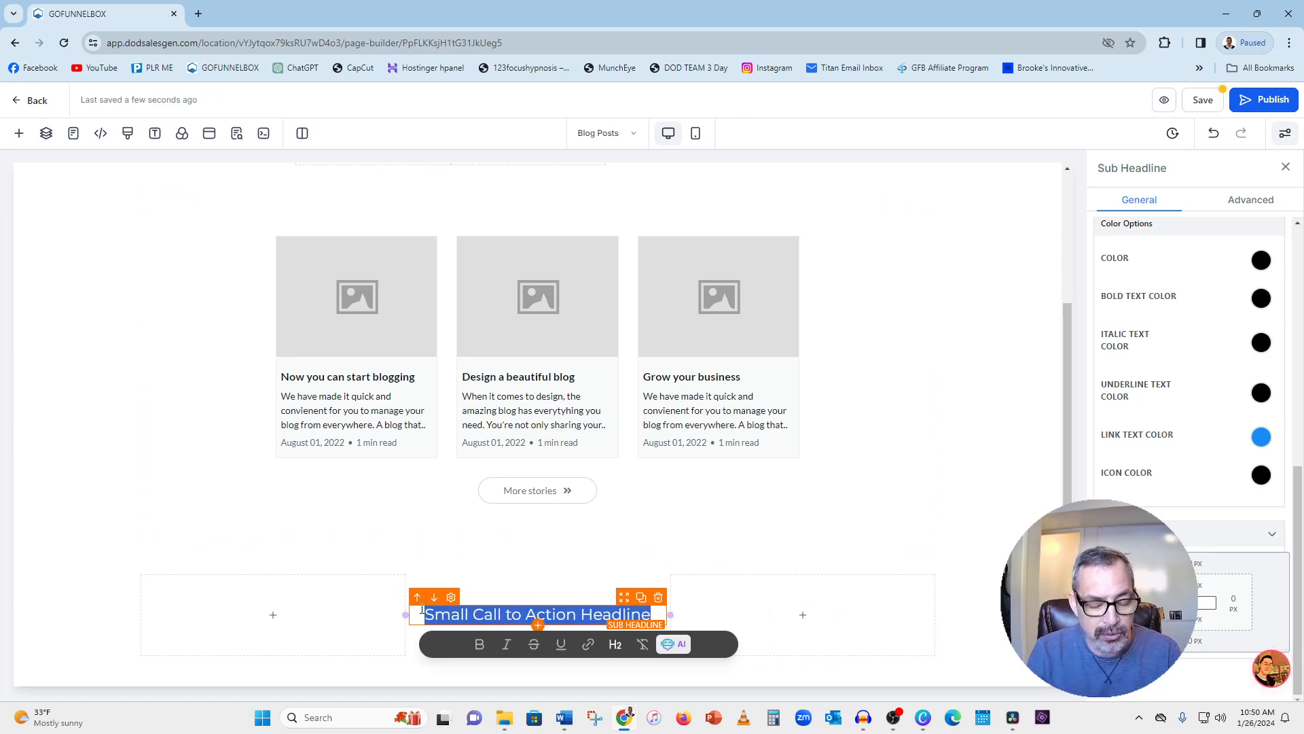
pyautogui.write('copyright/all rights reserved 123focus')
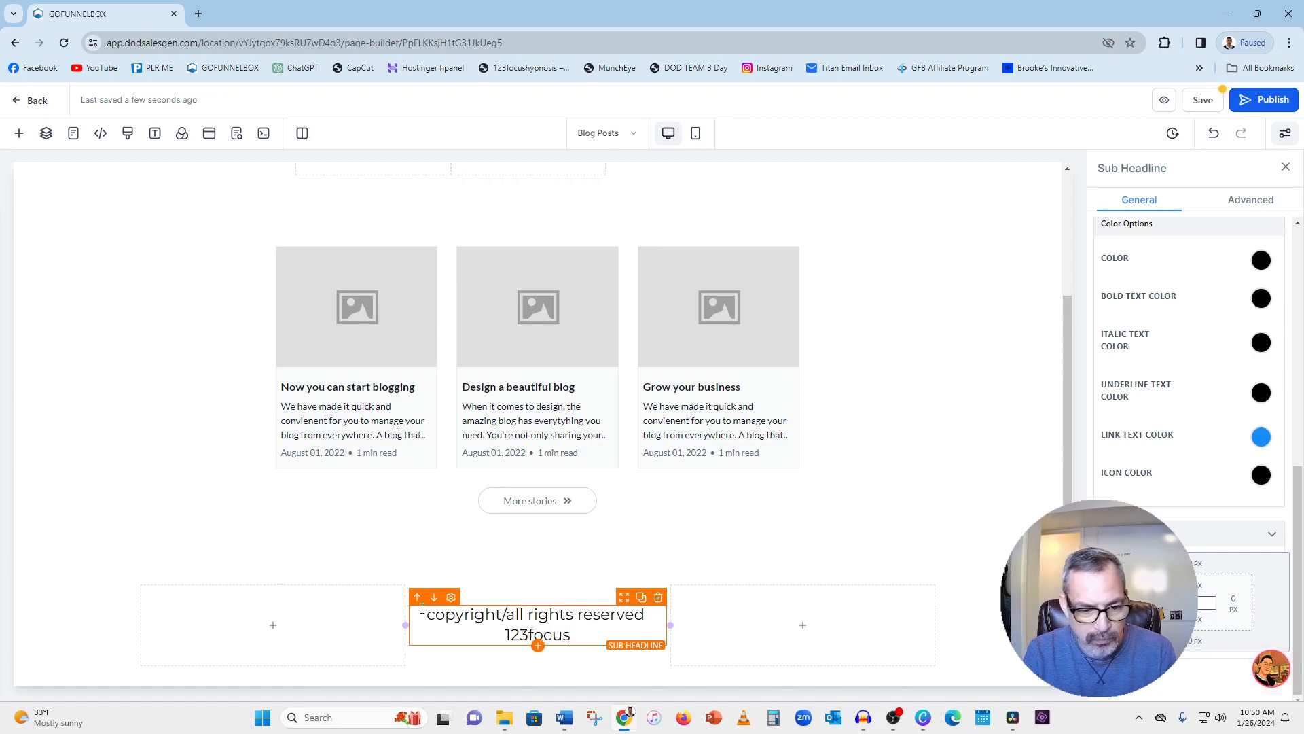
pyautogui.write('hypnosis')
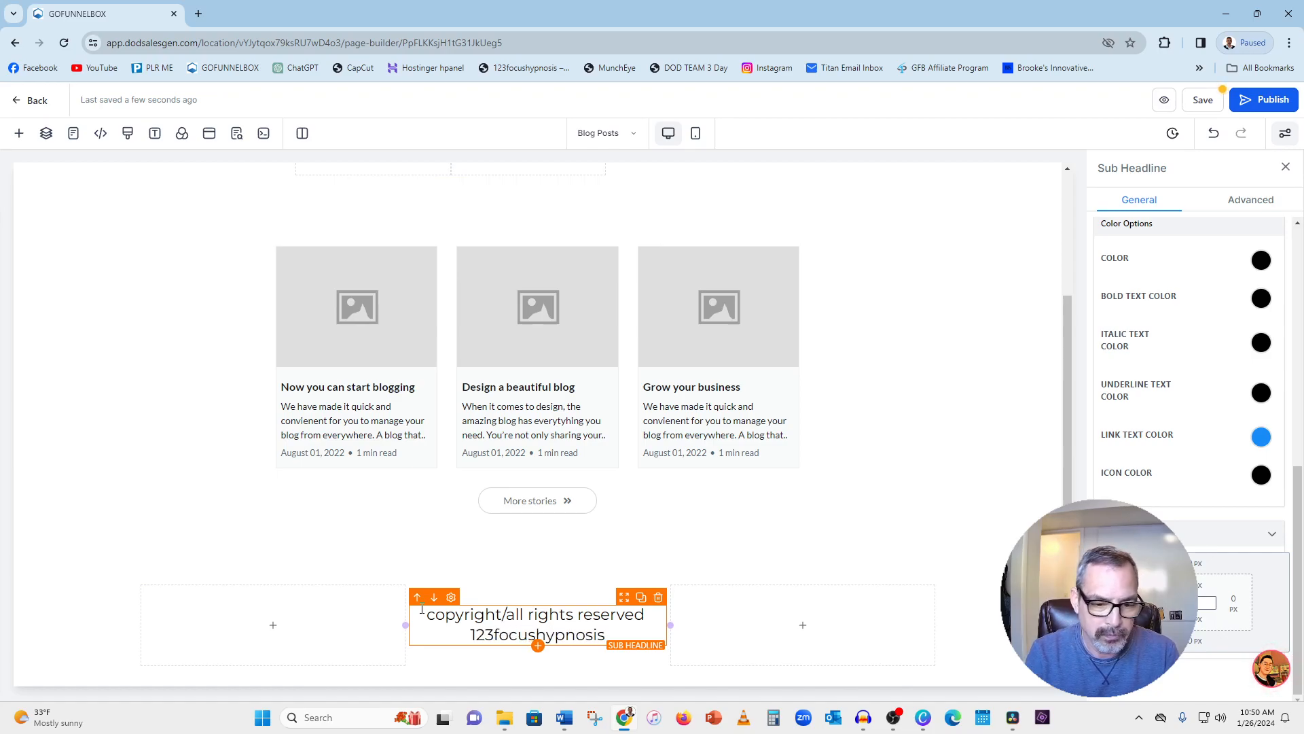
pyautogui.click(815, 536)
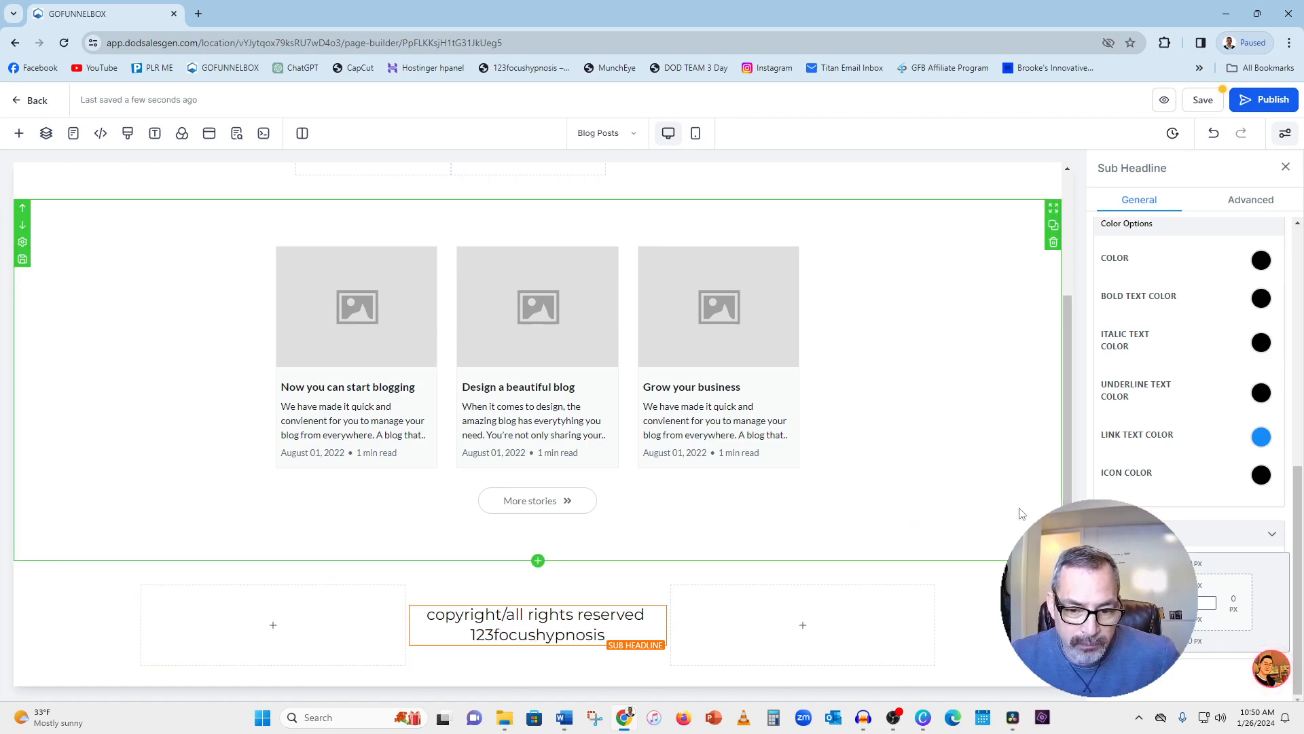
# - Set the footer copyright text's font size to 10 px
pyautogui.moveTo(605, 635); pyautogui.dragTo(429, 612)
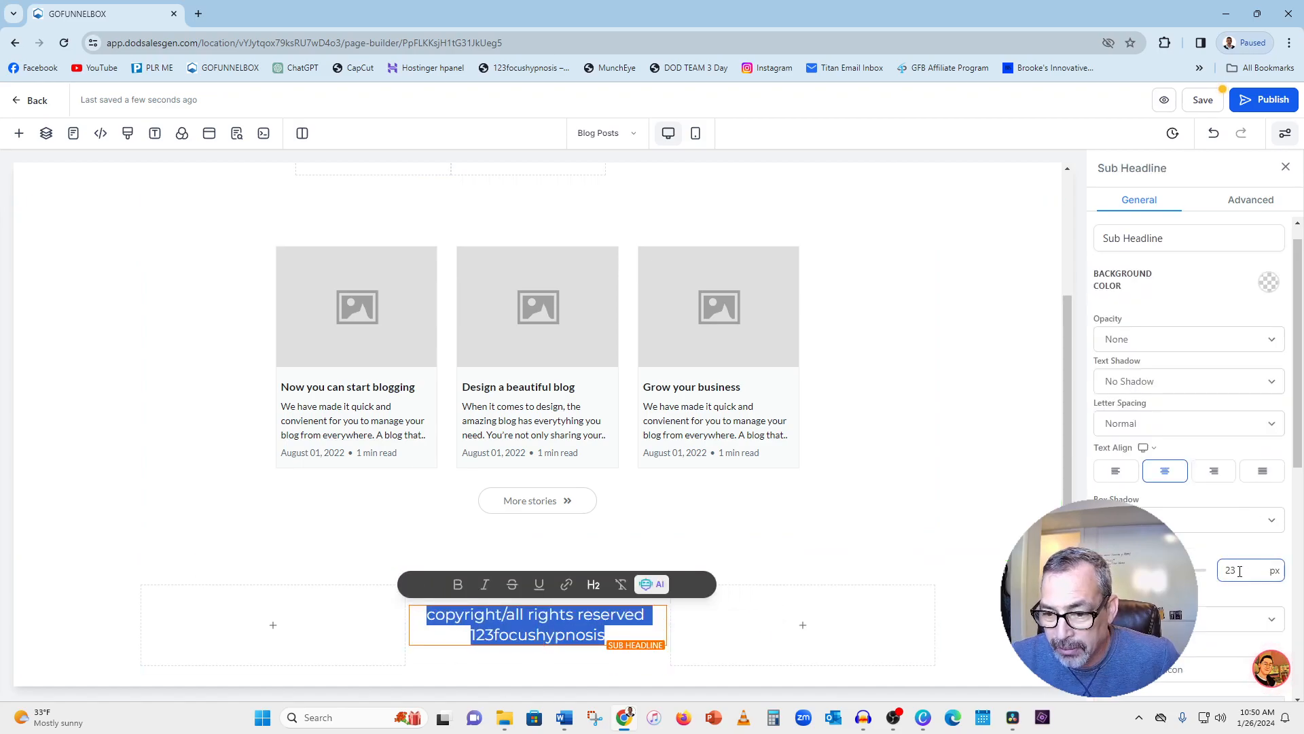
pyautogui.moveTo(1244, 571); pyautogui.dragTo(1216, 575)
pyautogui.write('10')
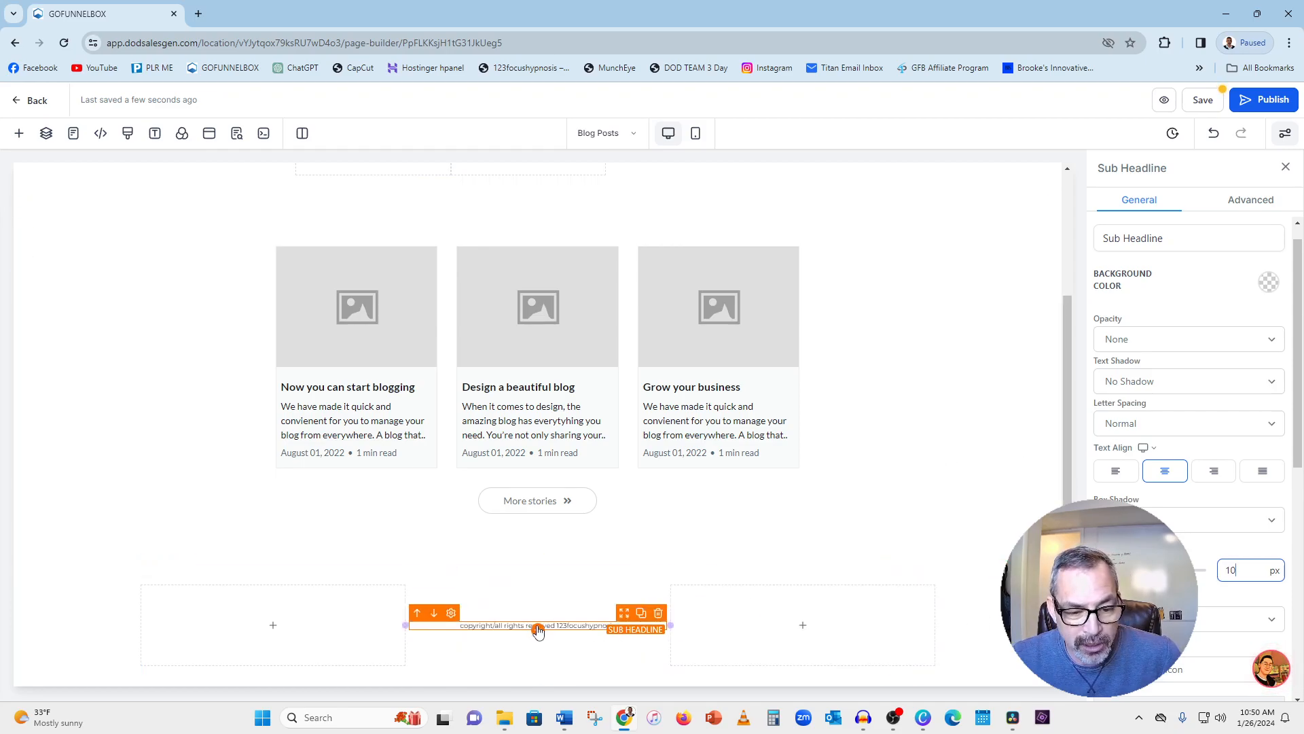
# - Change the footer copyright text's color to white
pyautogui.tripleClick(460, 627)
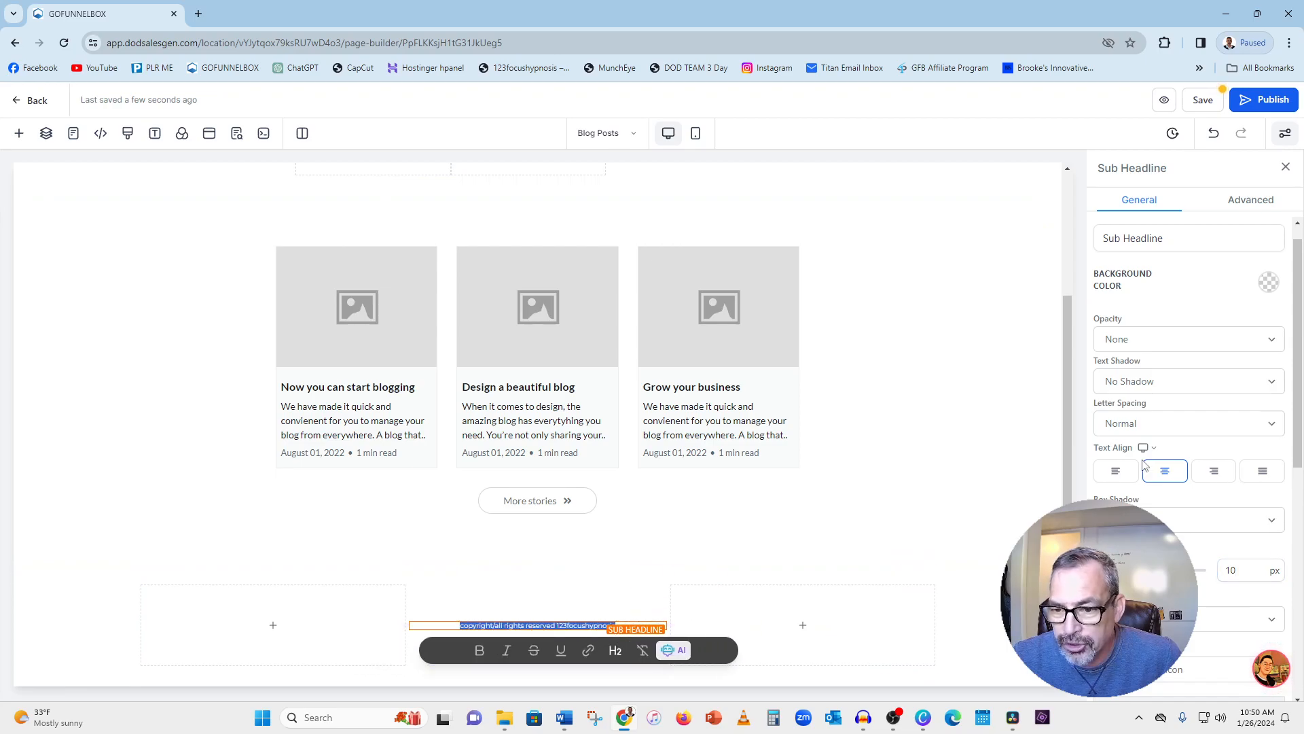
pyautogui.scroll(-5, 1238, 482)
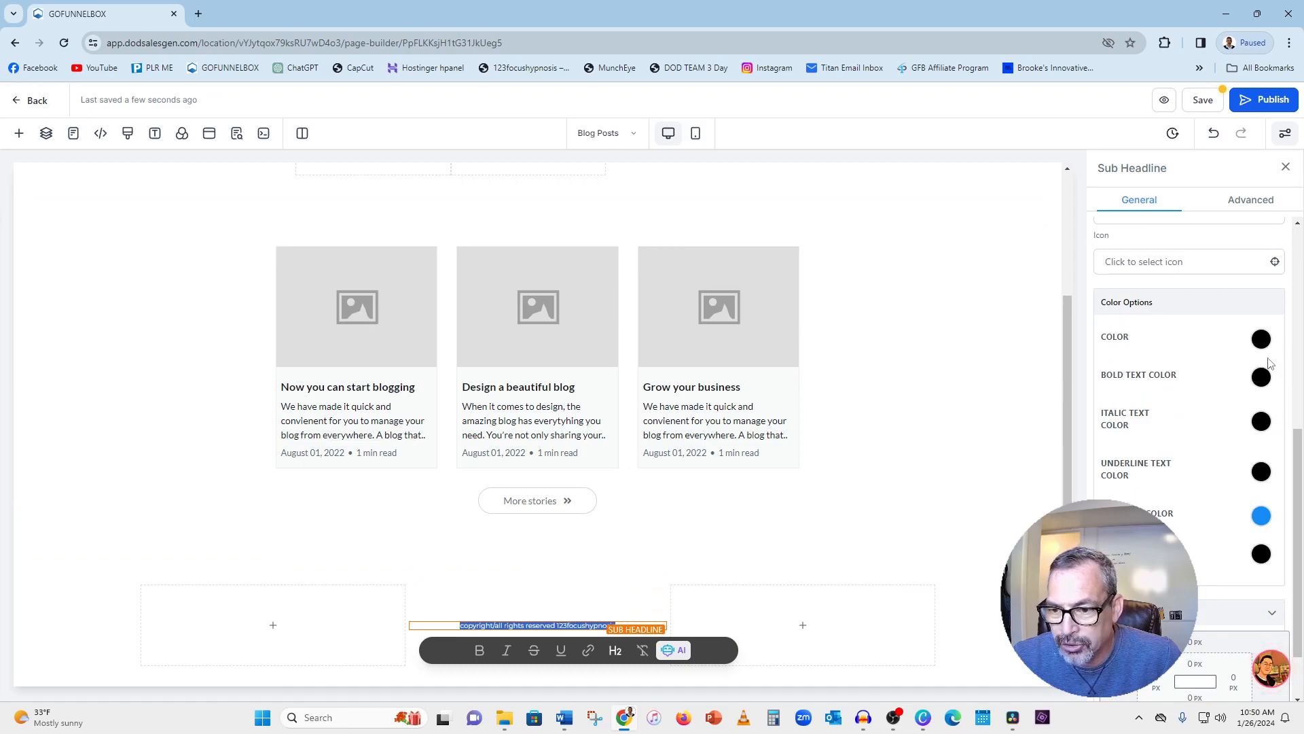
pyautogui.click(1261, 339)
pyautogui.click(1164, 375)
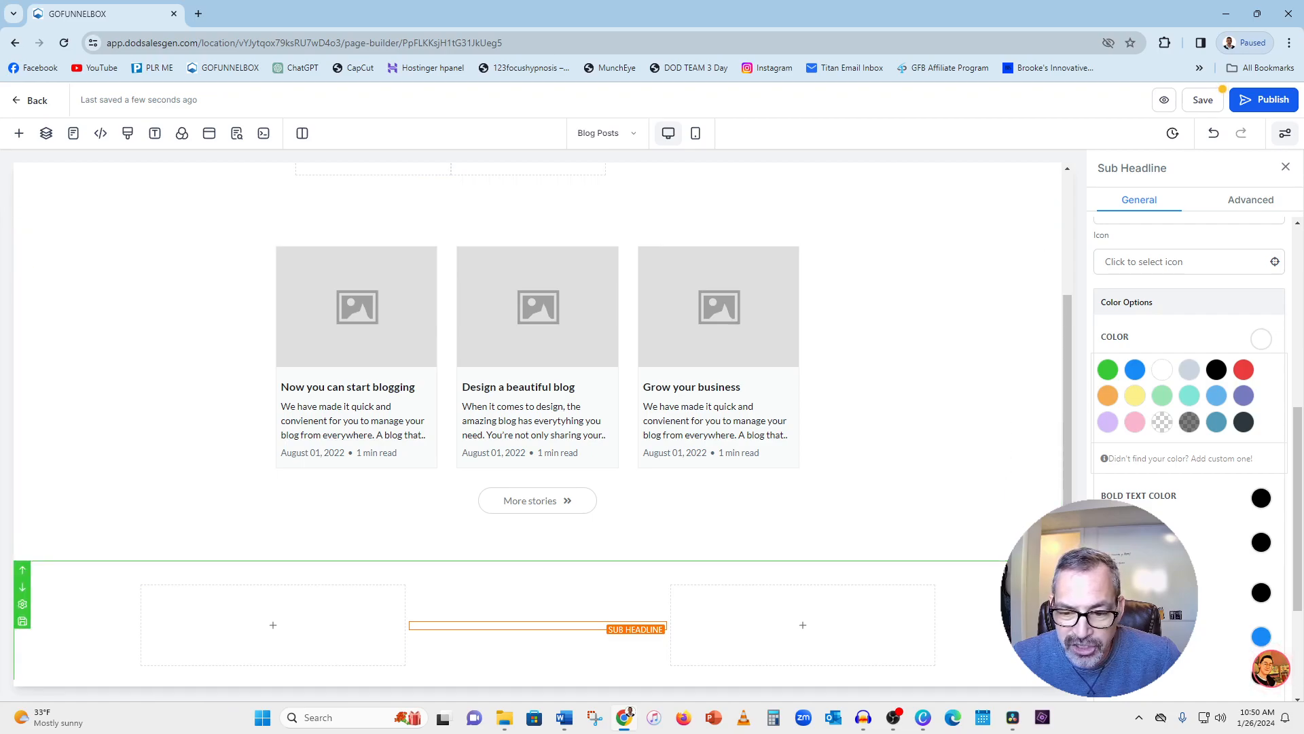
# - Set the footer section's background color to black
pyautogui.click(22, 604)
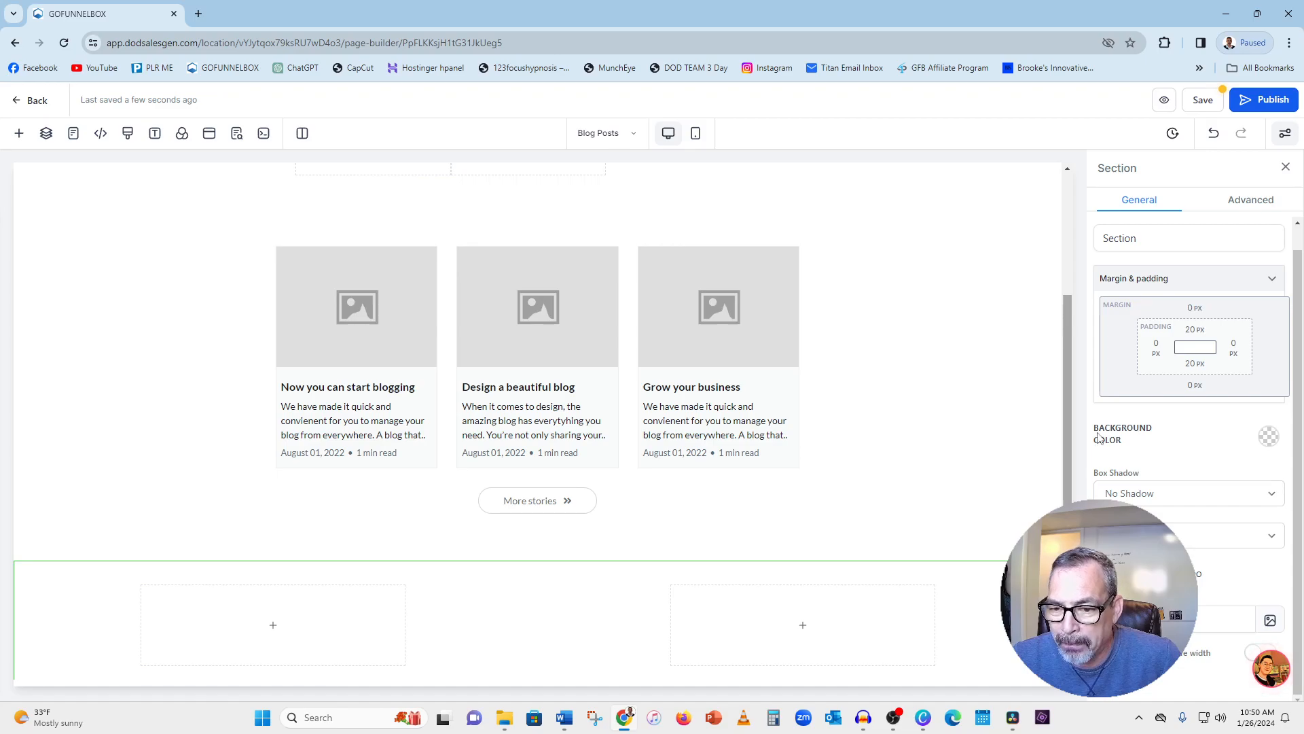
pyautogui.click(1269, 438)
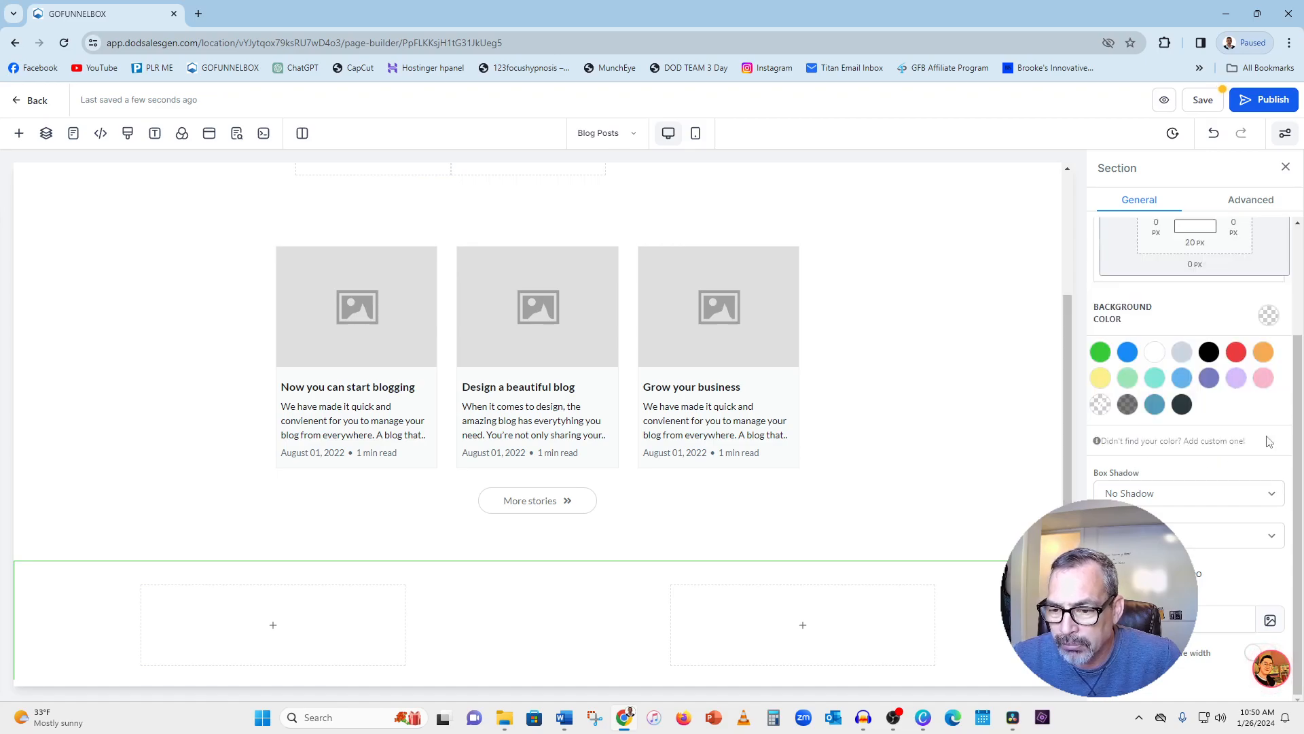
pyautogui.click(1210, 354)
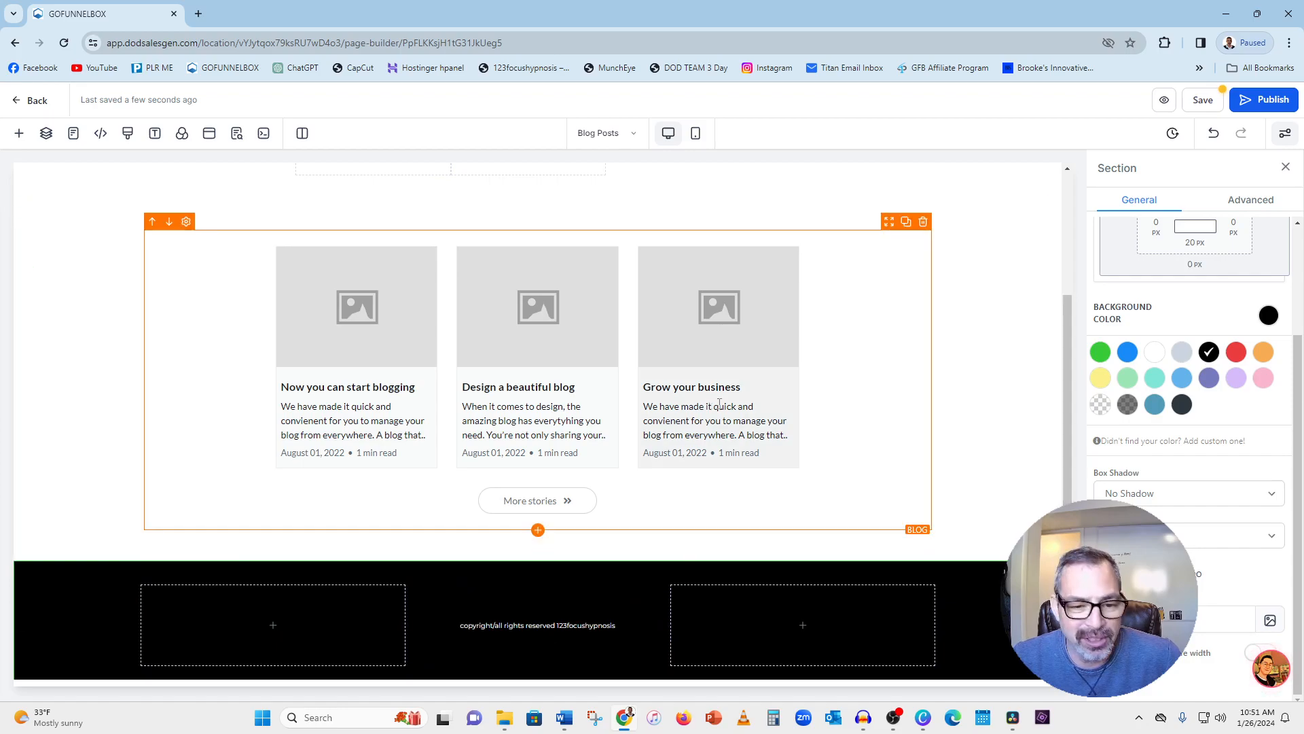
# - Set the background color of the header section holding the logo and navigation menu to black
pyautogui.scroll(3, 849, 335)
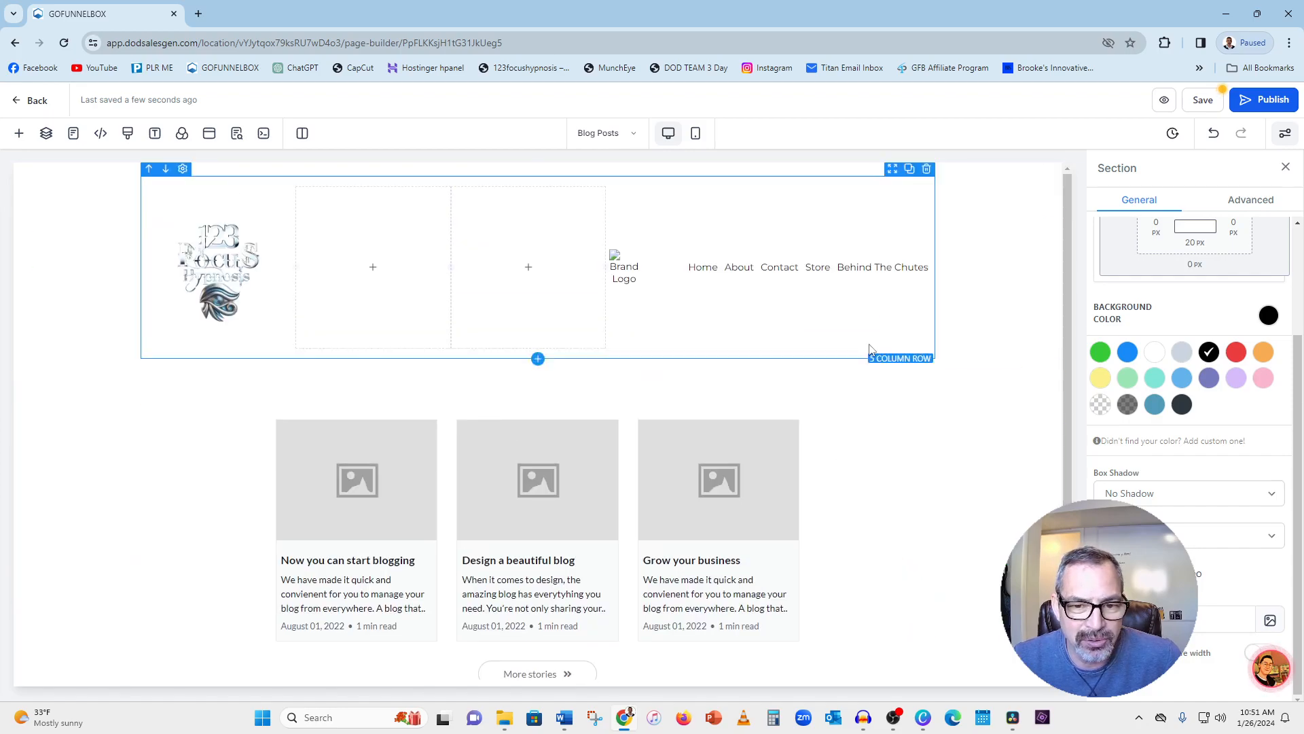
pyautogui.click(65, 198)
pyautogui.click(1265, 438)
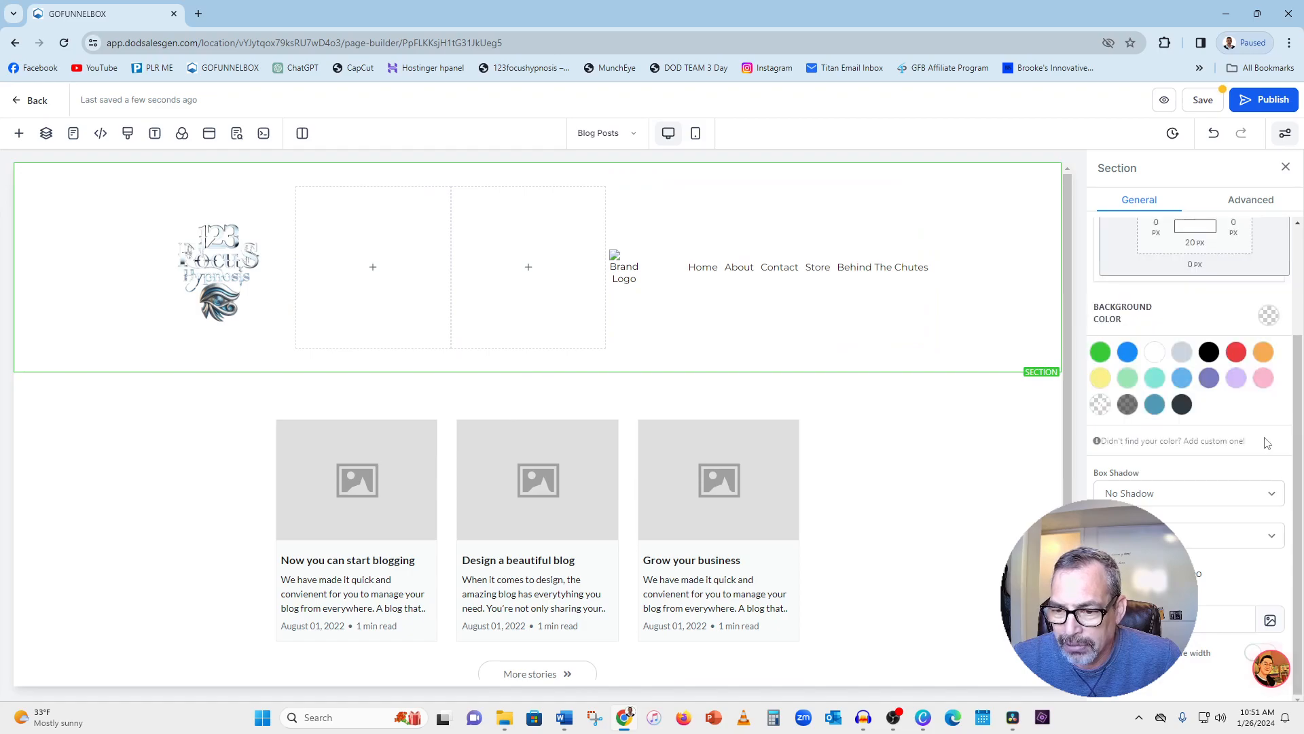
pyautogui.click(1210, 351)
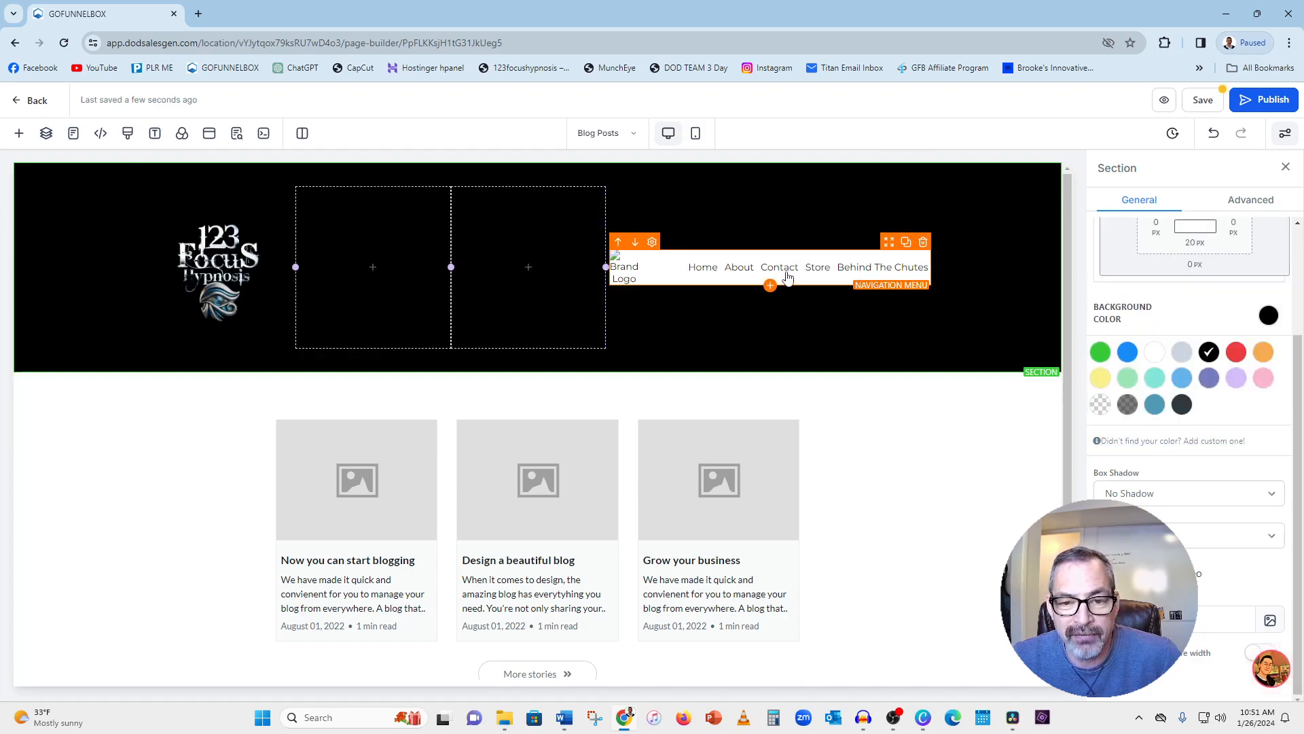
# - Set the background color of the header's navigation menu to black
pyautogui.click(669, 266)
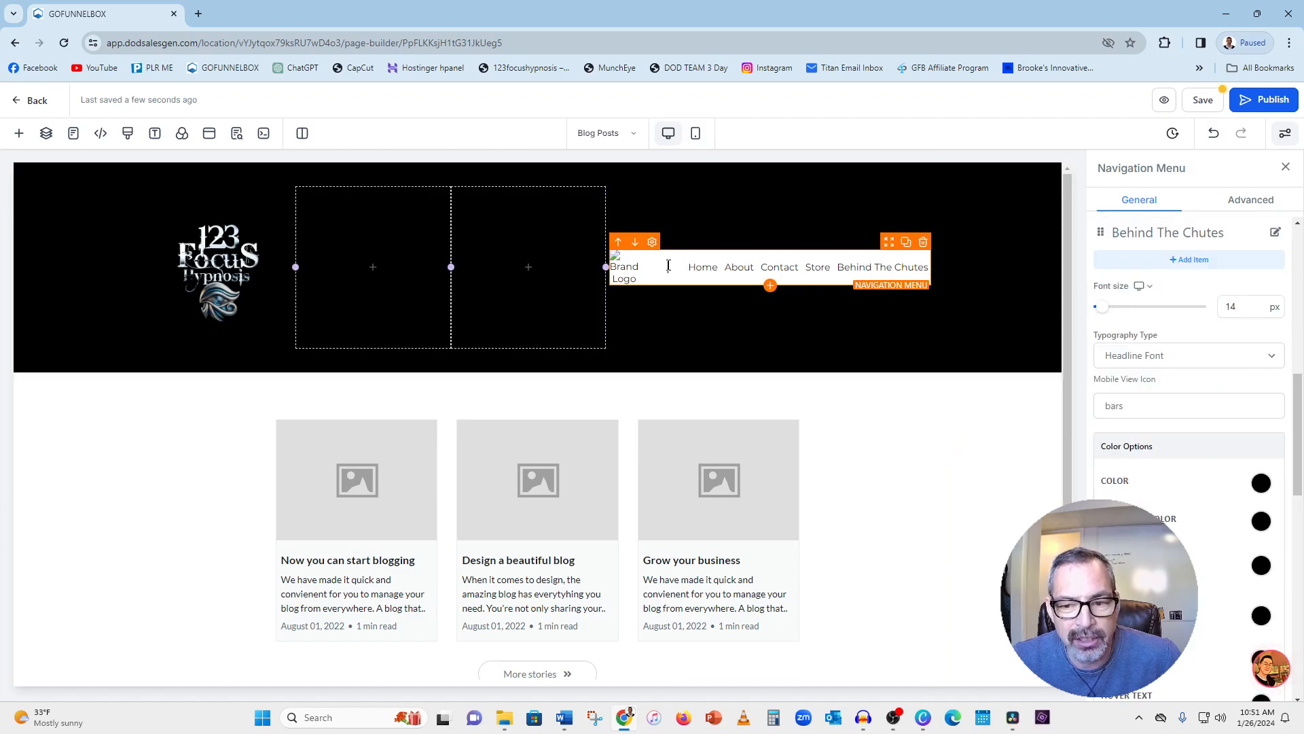
pyautogui.scroll(2, 1198, 382)
pyautogui.scroll(-12, 1198, 382)
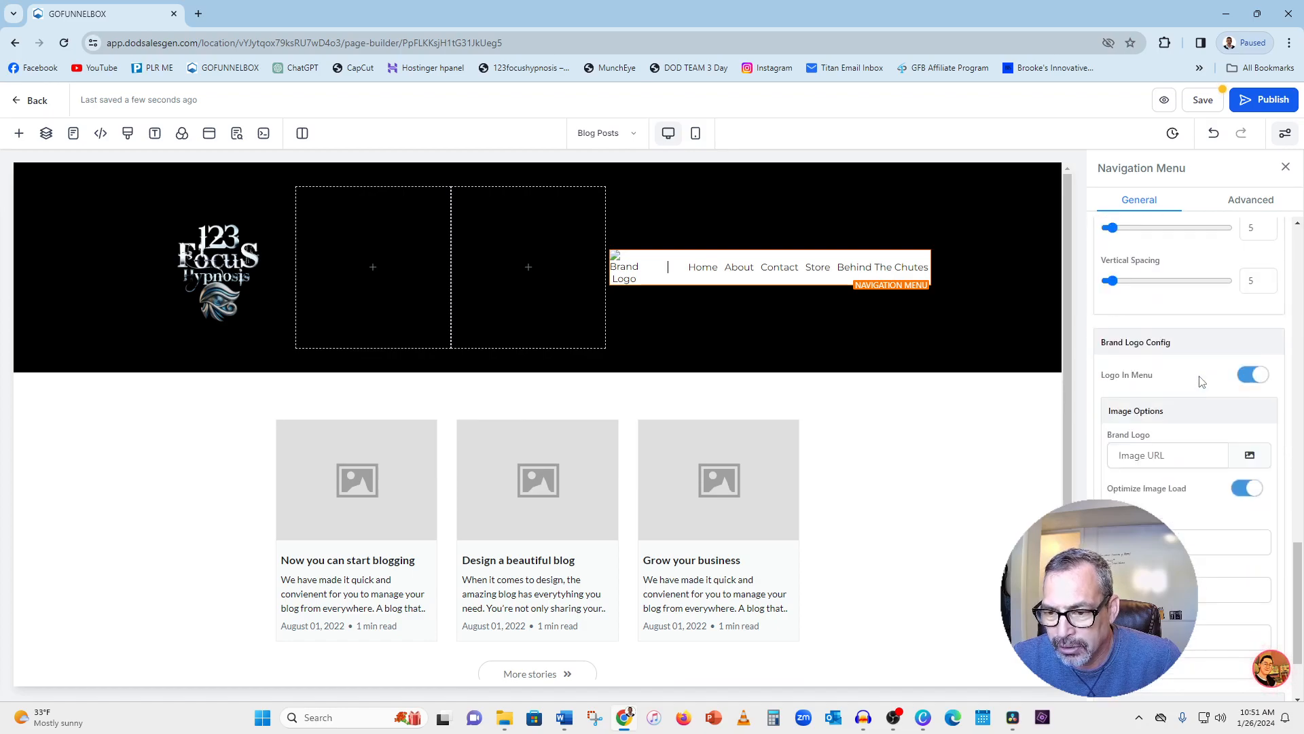
pyautogui.scroll(-2, 1200, 382)
pyautogui.scroll(8, 1200, 382)
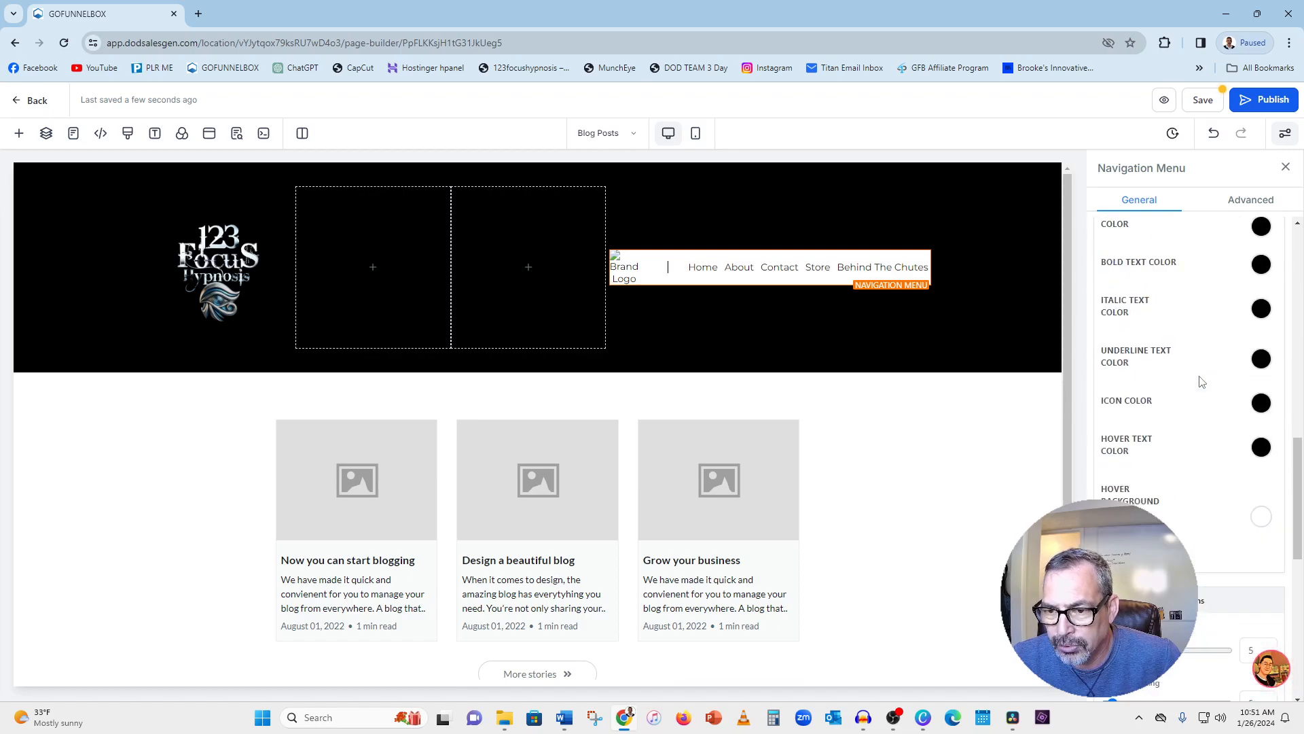
pyautogui.scroll(5, 1202, 380)
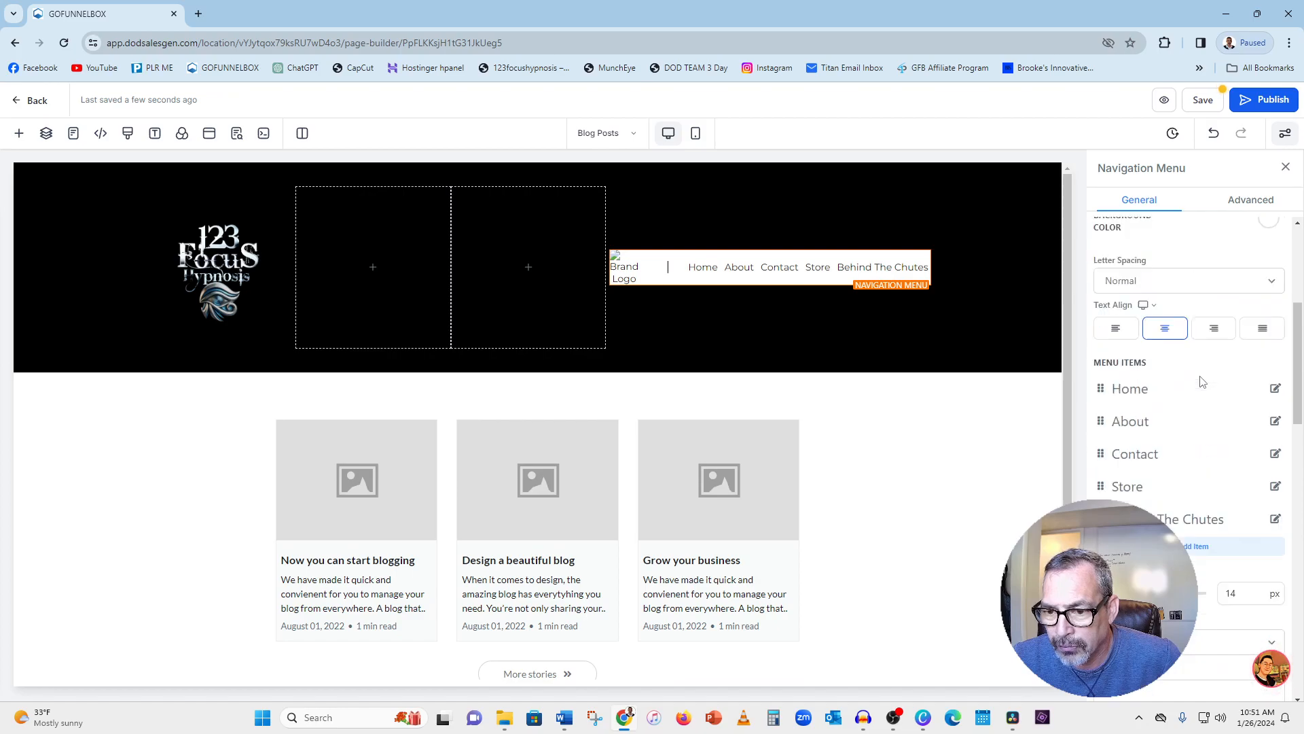
pyautogui.click(1268, 298)
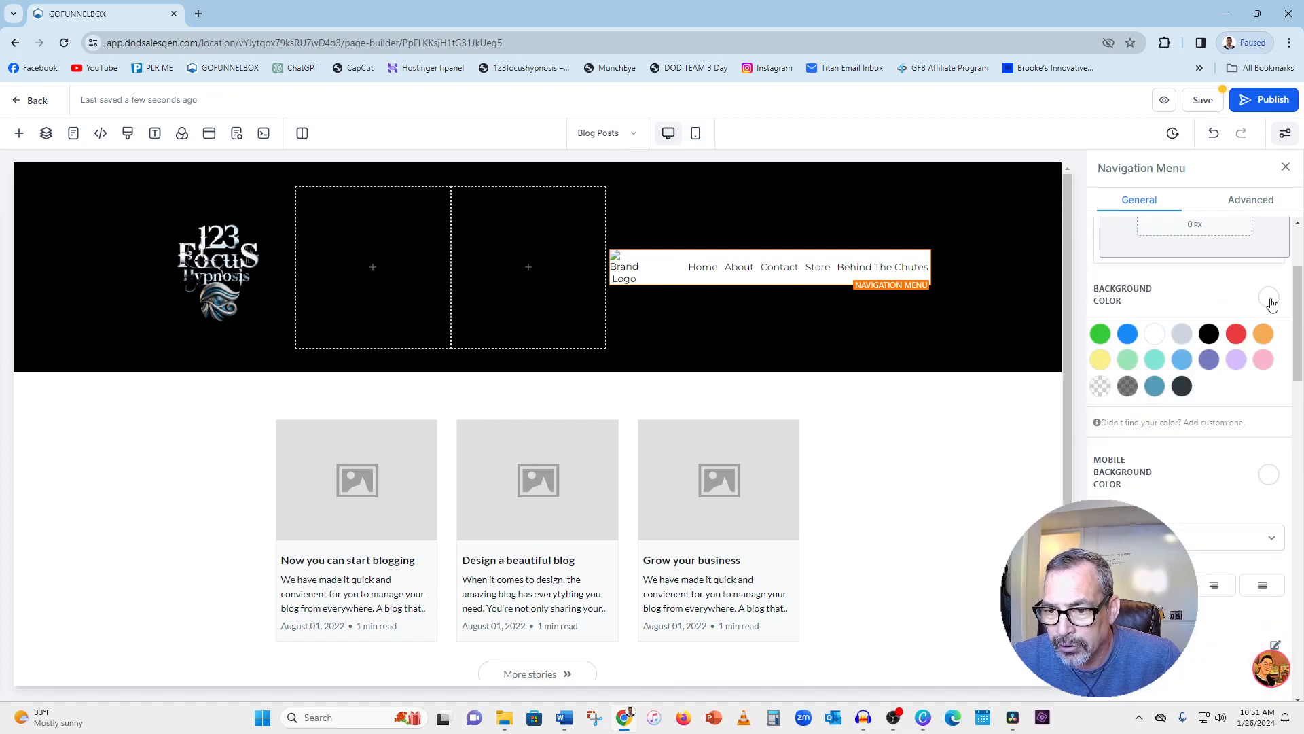
pyautogui.click(1216, 335)
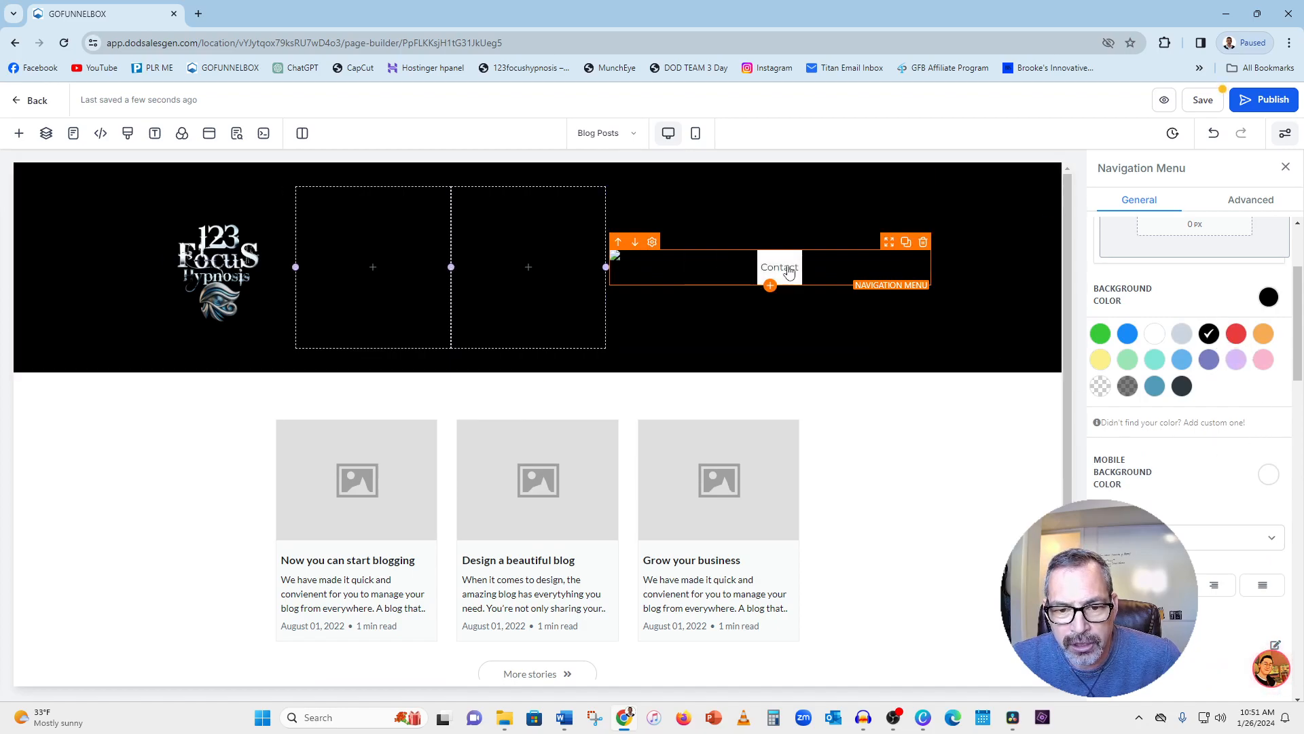
# - Change the navigation menu's text color to white and save the page
pyautogui.scroll(-10, 1174, 379)
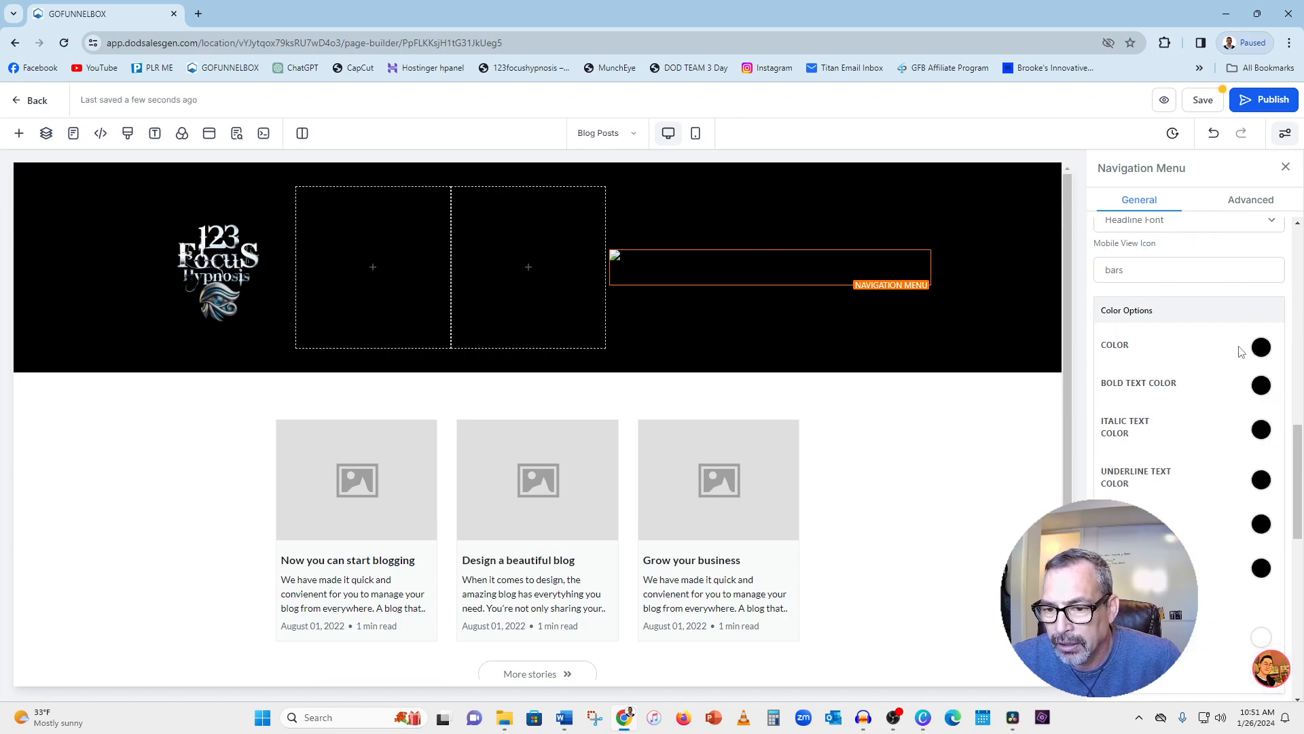
pyautogui.click(1261, 347)
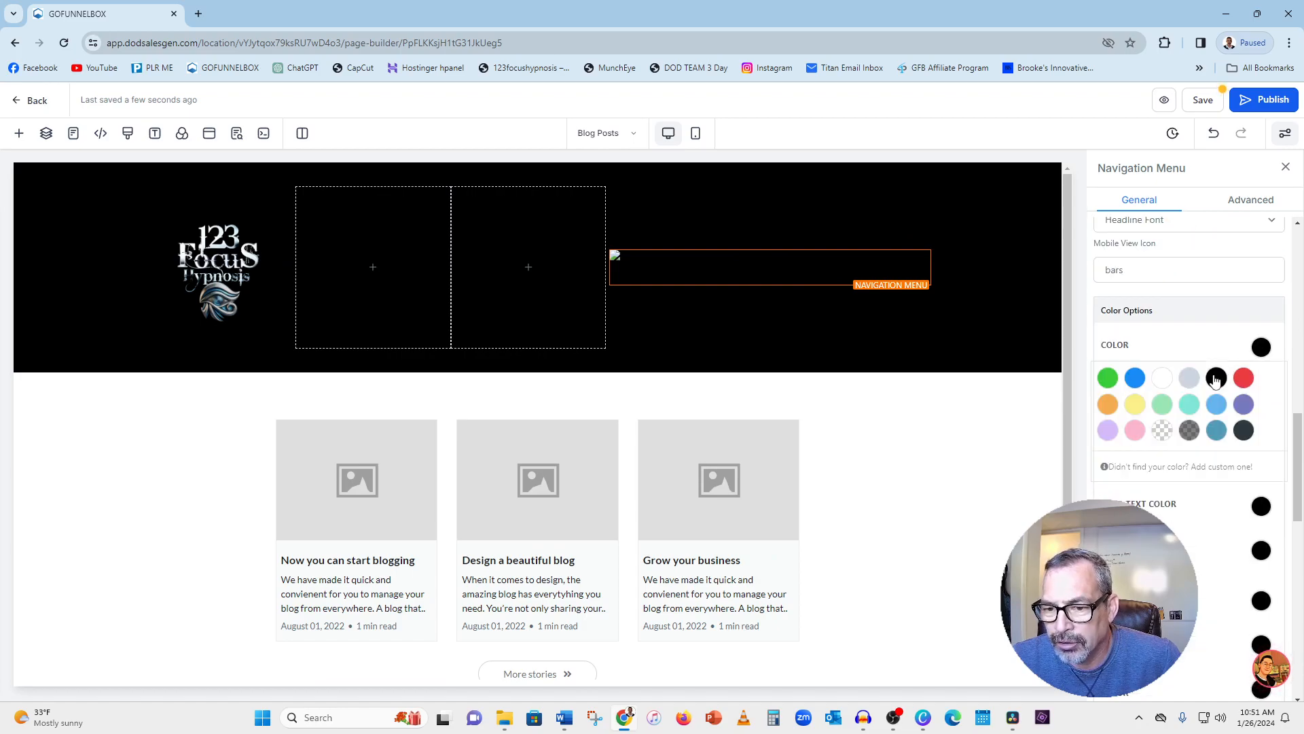
pyautogui.click(1163, 378)
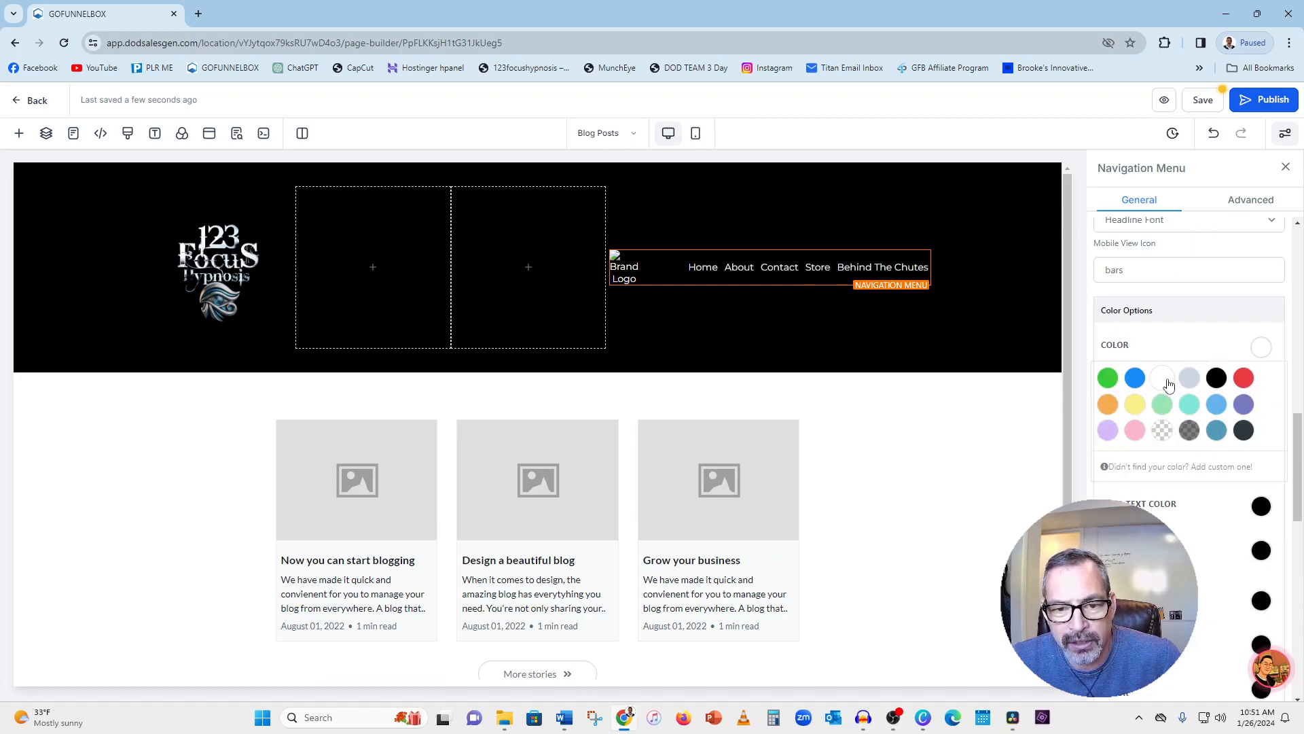
pyautogui.click(1201, 100)
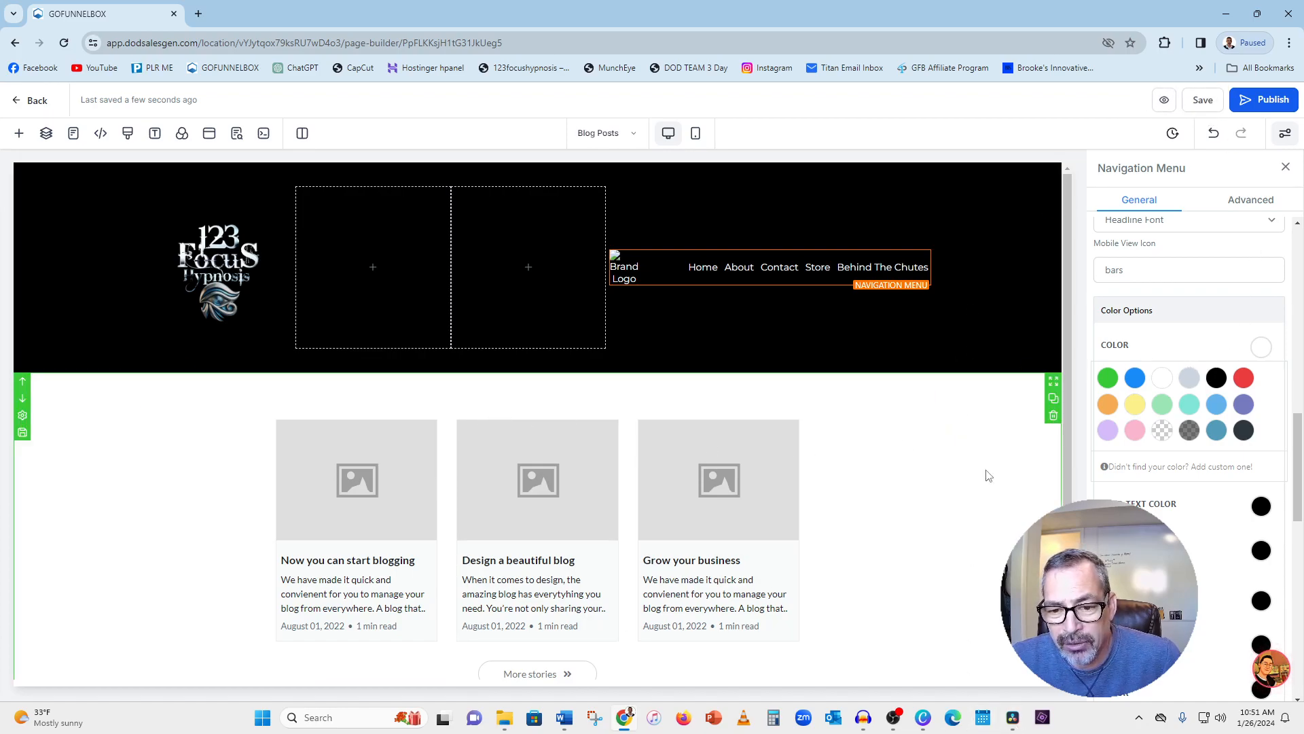
# - Set the background color of the blog posts section to bright blue and save the page
pyautogui.click(1000, 412)
pyautogui.click(1270, 438)
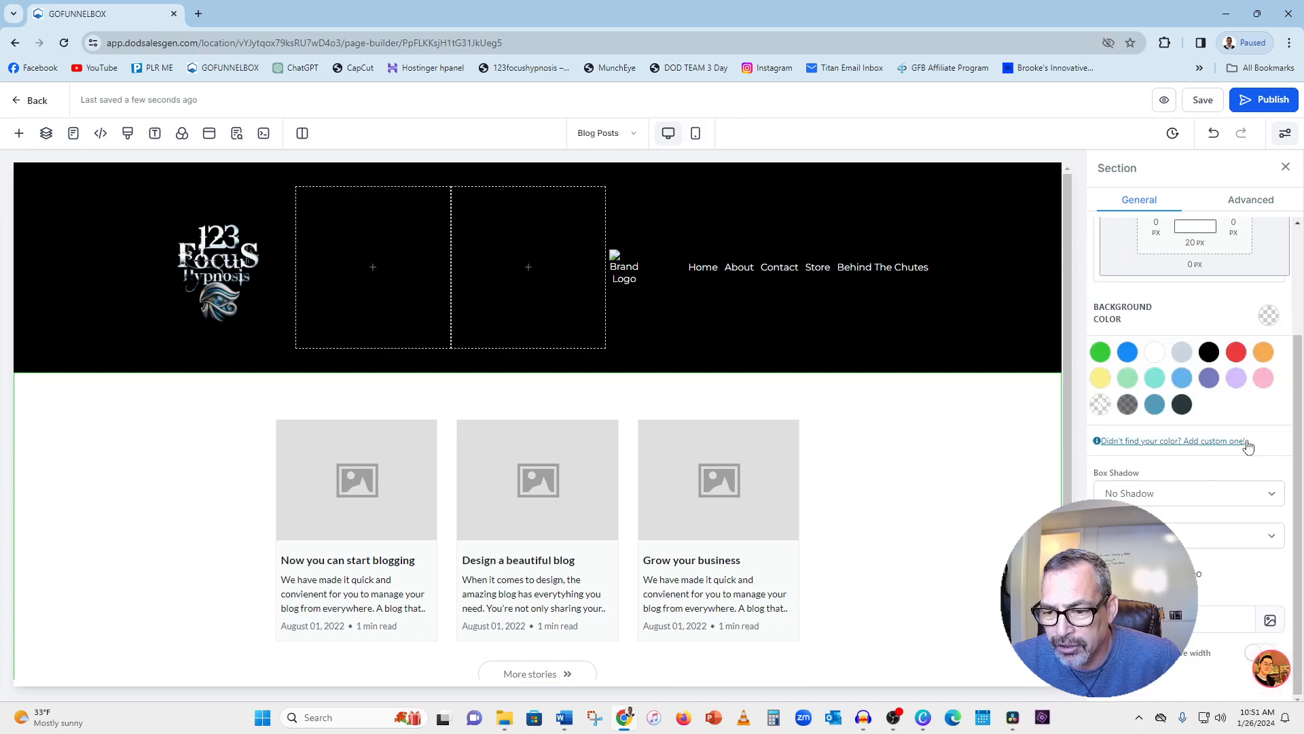
pyautogui.click(1180, 353)
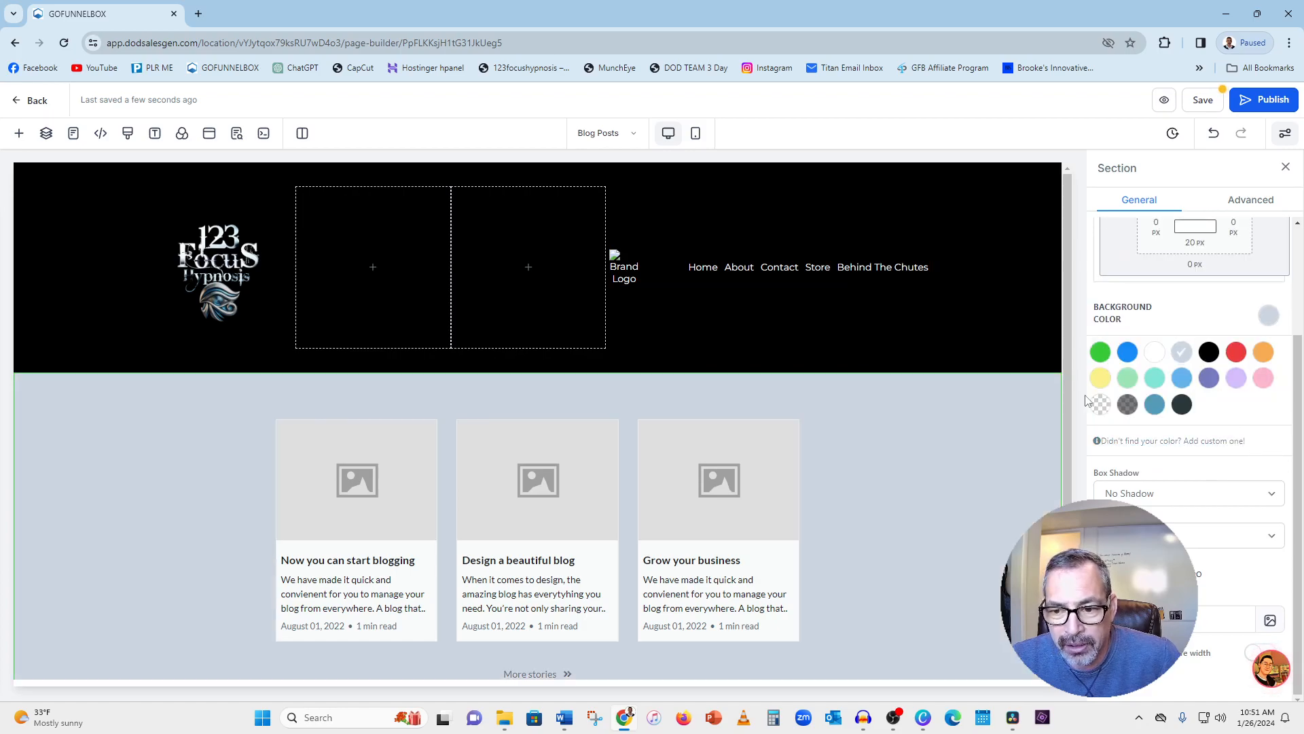
pyautogui.click(1125, 355)
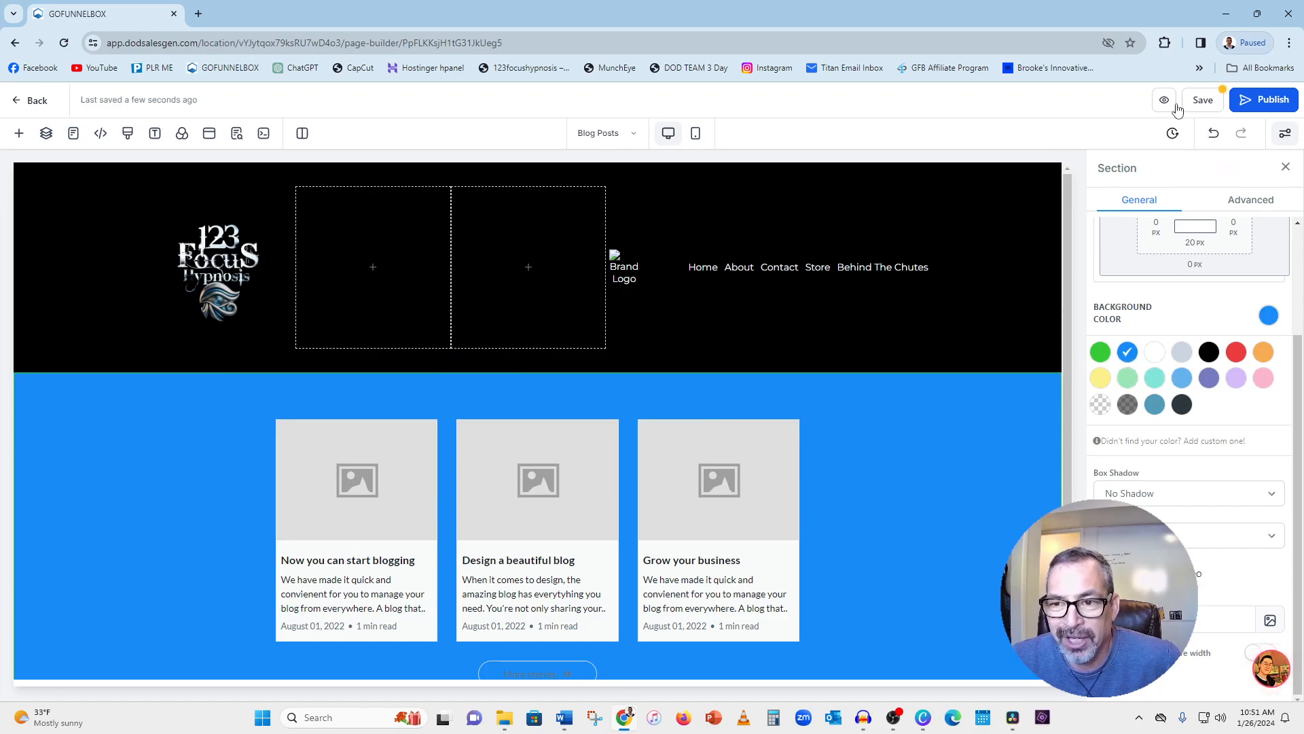
pyautogui.click(1203, 100)
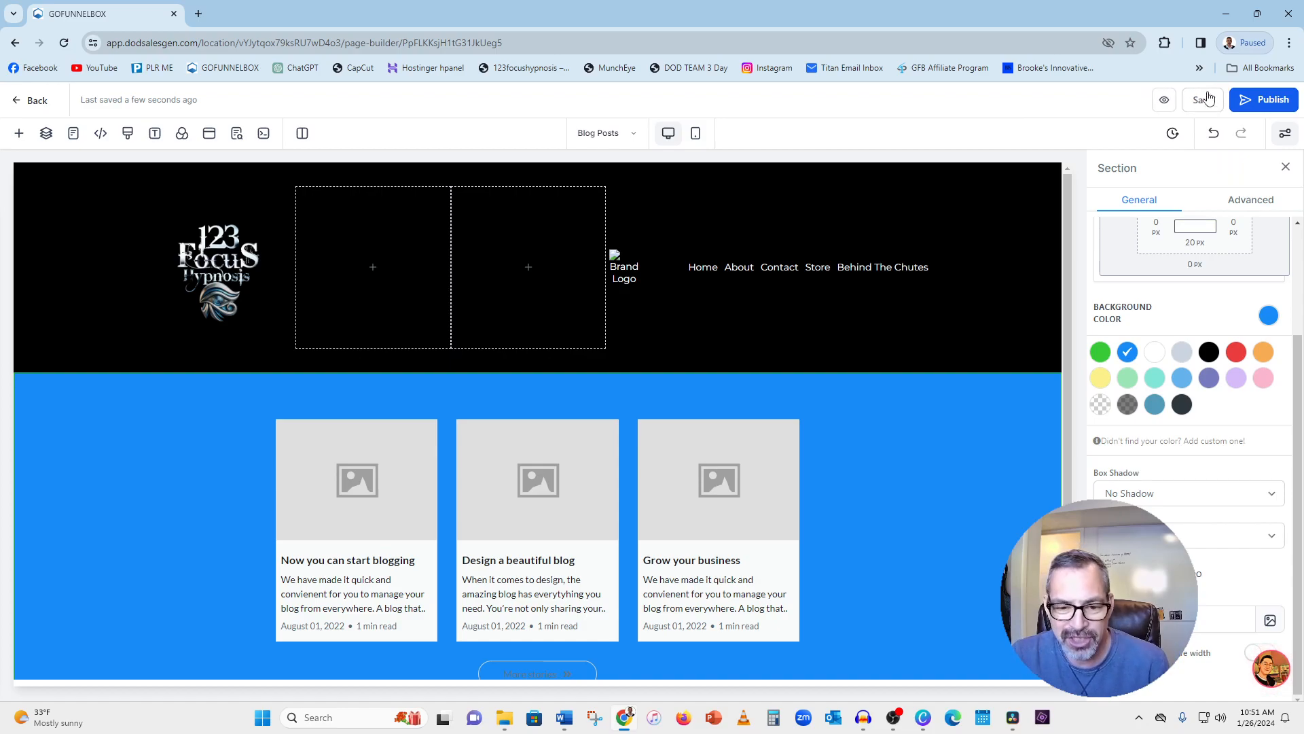
# - Preview the page and test the Home menu link, checking the layout from header to footer
pyautogui.click(1163, 102)
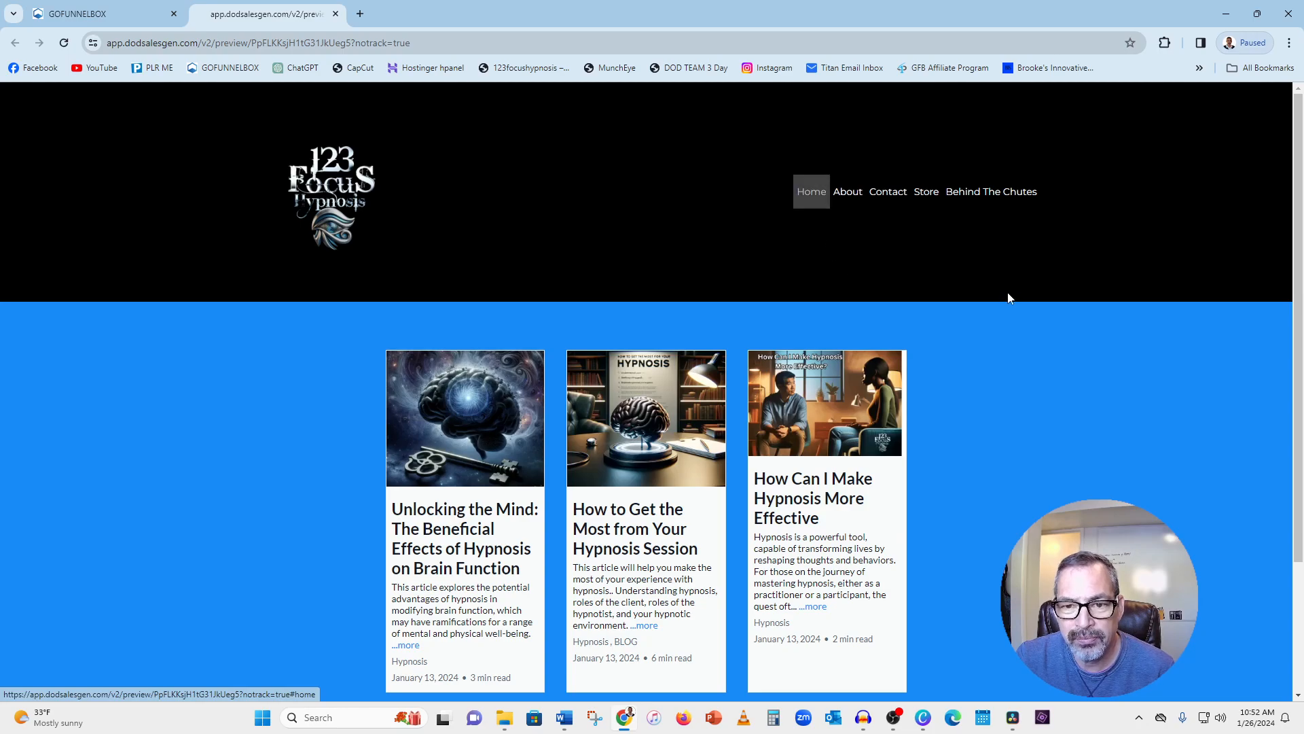
pyautogui.click(812, 192)
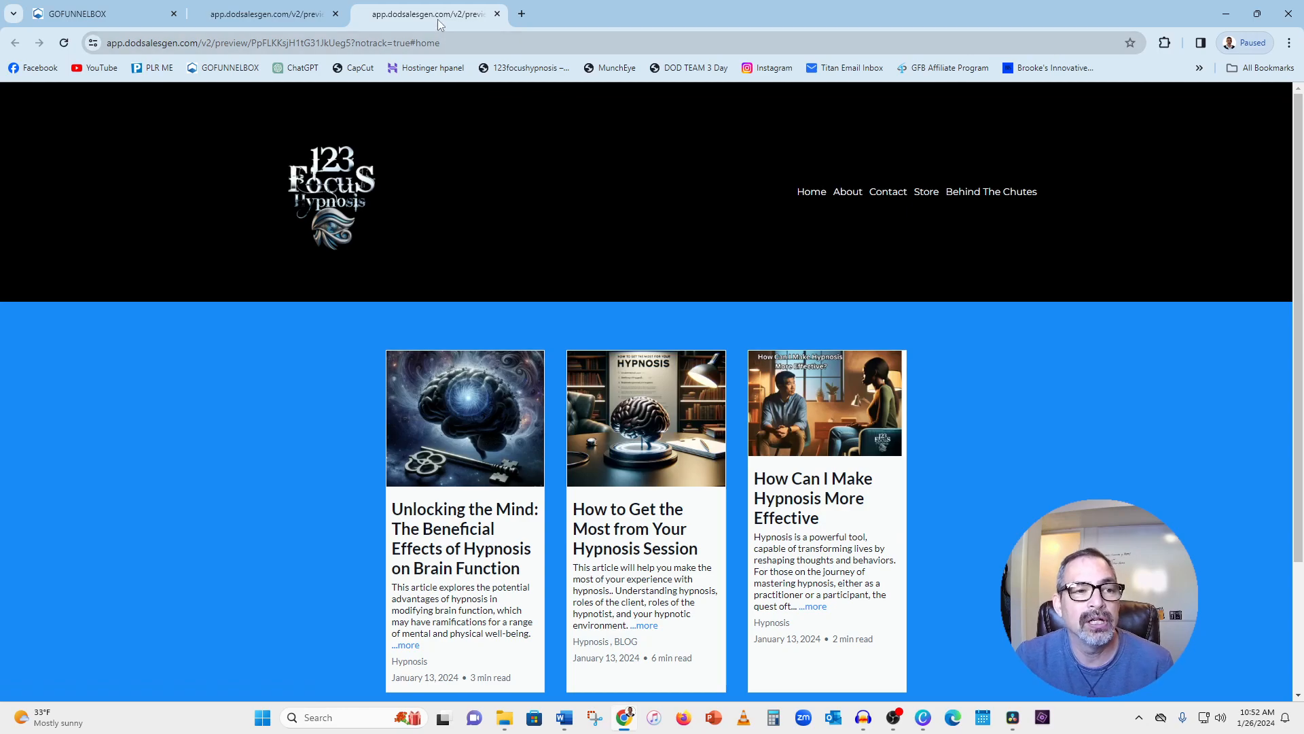
pyautogui.scroll(-3, 1079, 419)
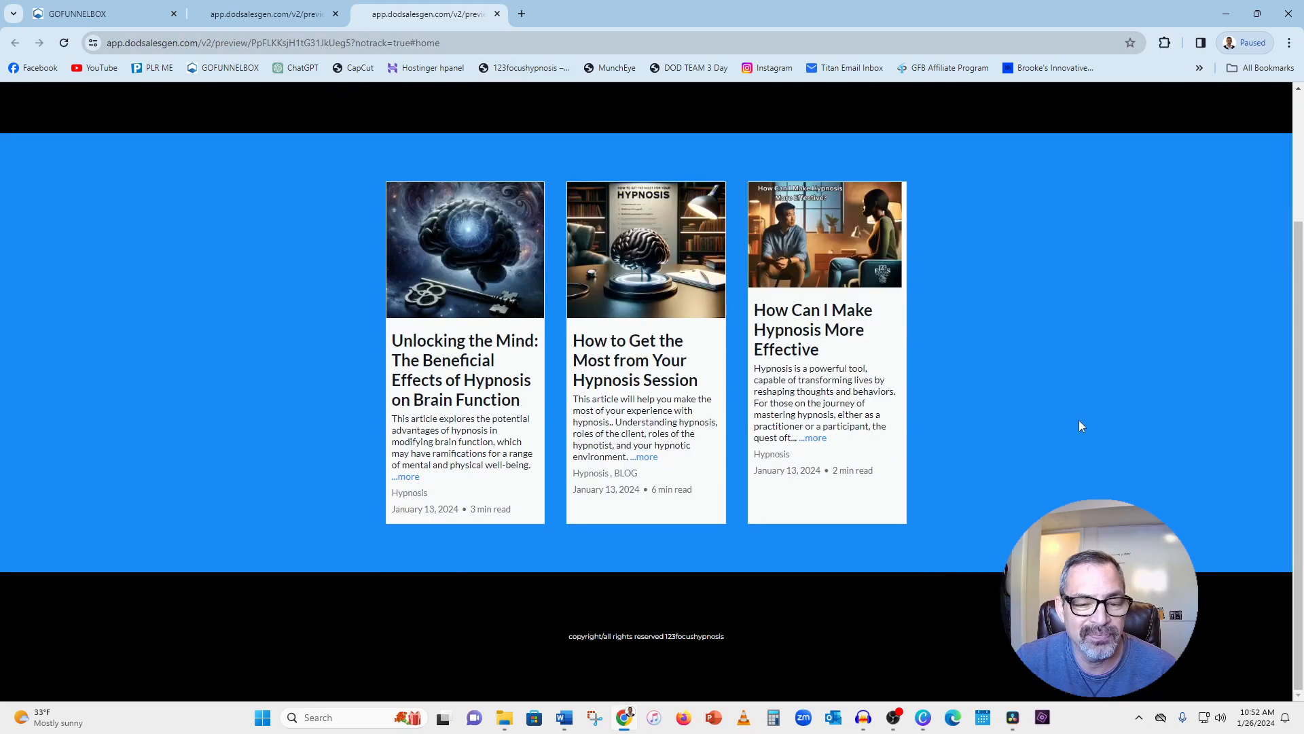
pyautogui.scroll(1, 1079, 420)
pyautogui.scroll(1, 679, 354)
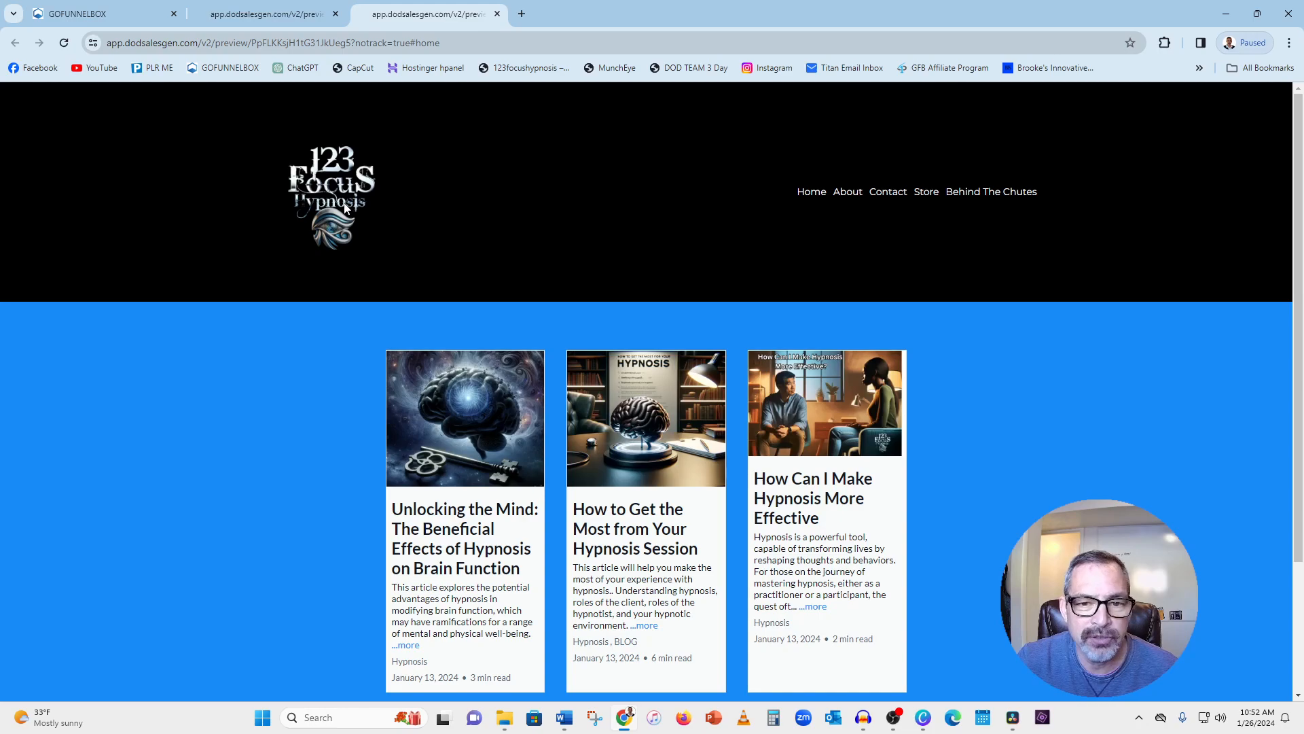
# - View the post "How to Get the Most from Your Hypnosis Session" in the preview and close its browser tab
pyautogui.scroll(-2, 960, 253)
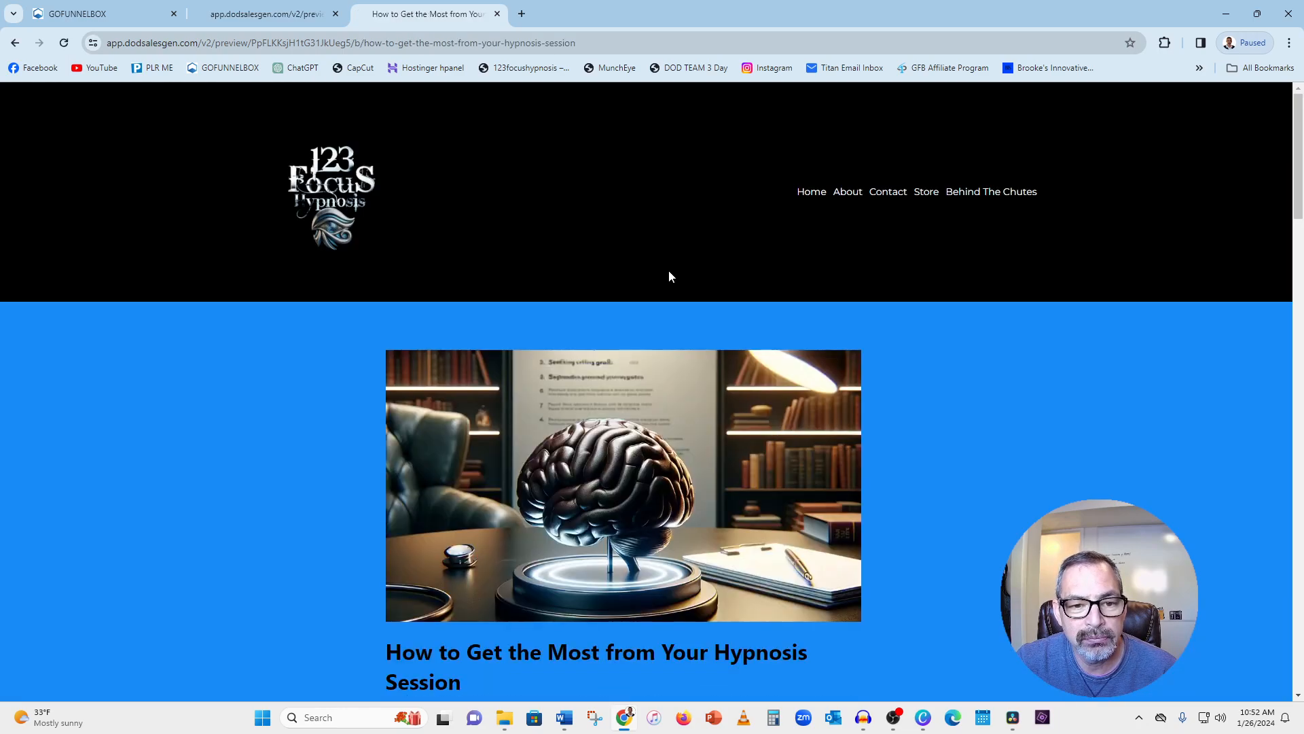
pyautogui.scroll(-3, 869, 276)
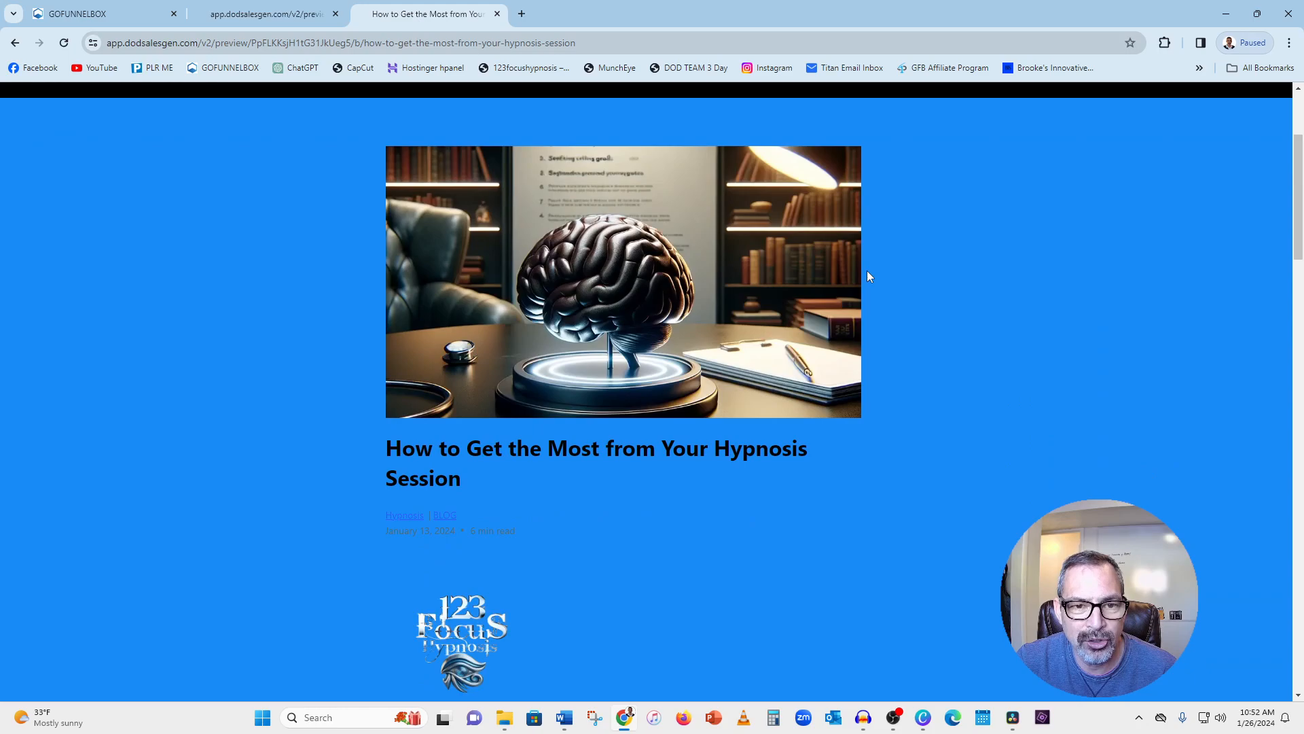
pyautogui.scroll(3, 868, 275)
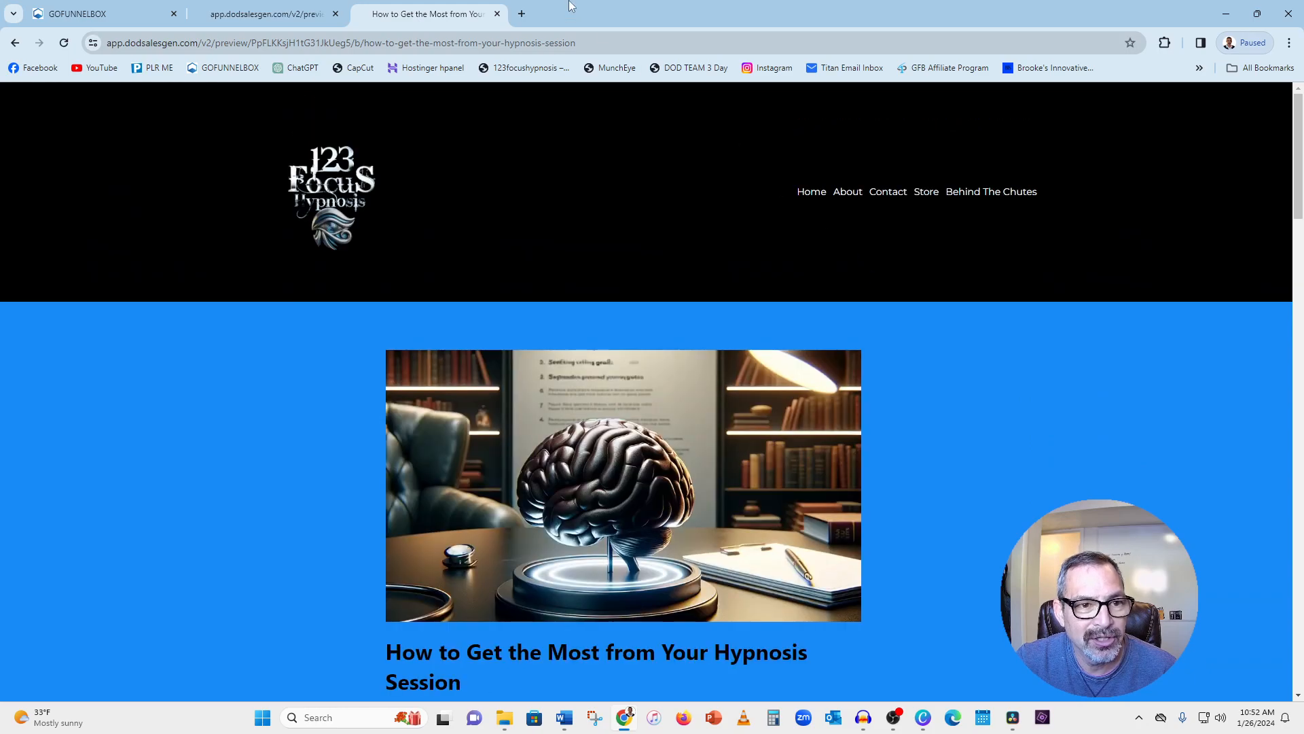
pyautogui.click(498, 13)
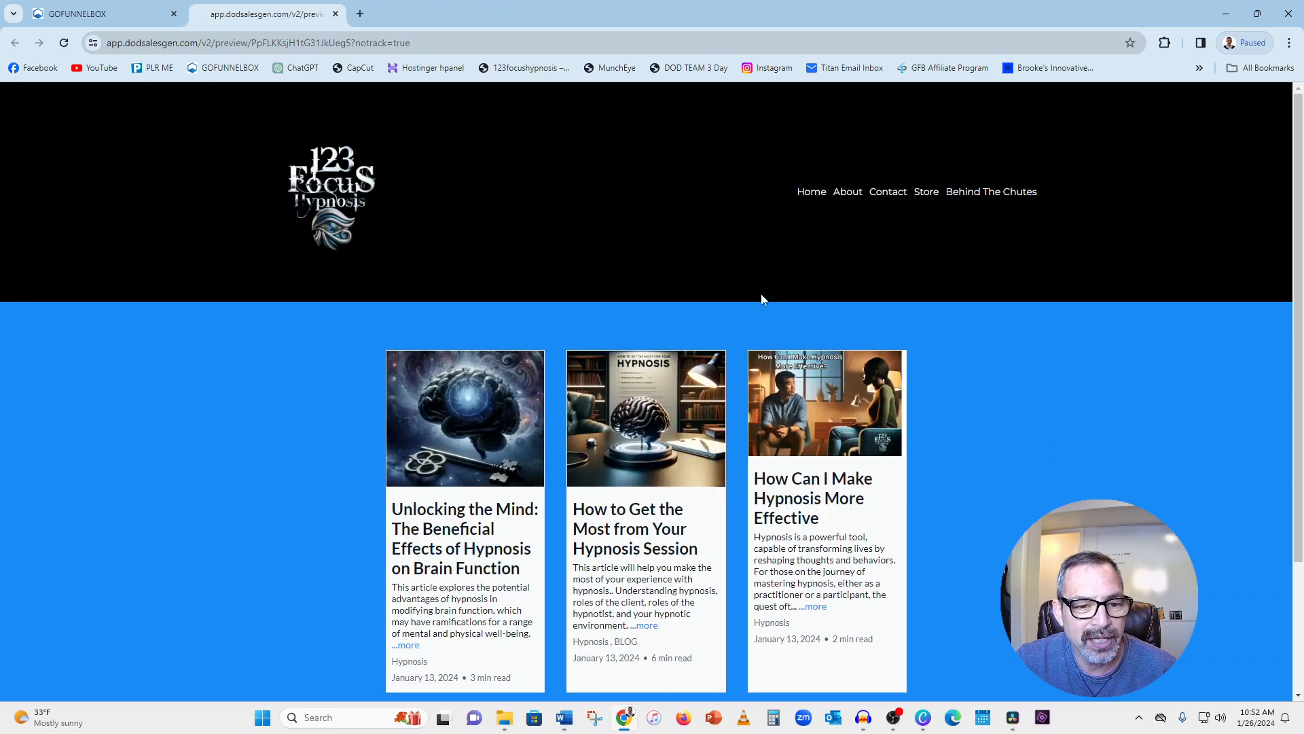
# - Review the post "How Can I Make Hypnosis More Effective" down to its footer and return to the blog list
pyautogui.click(840, 411)
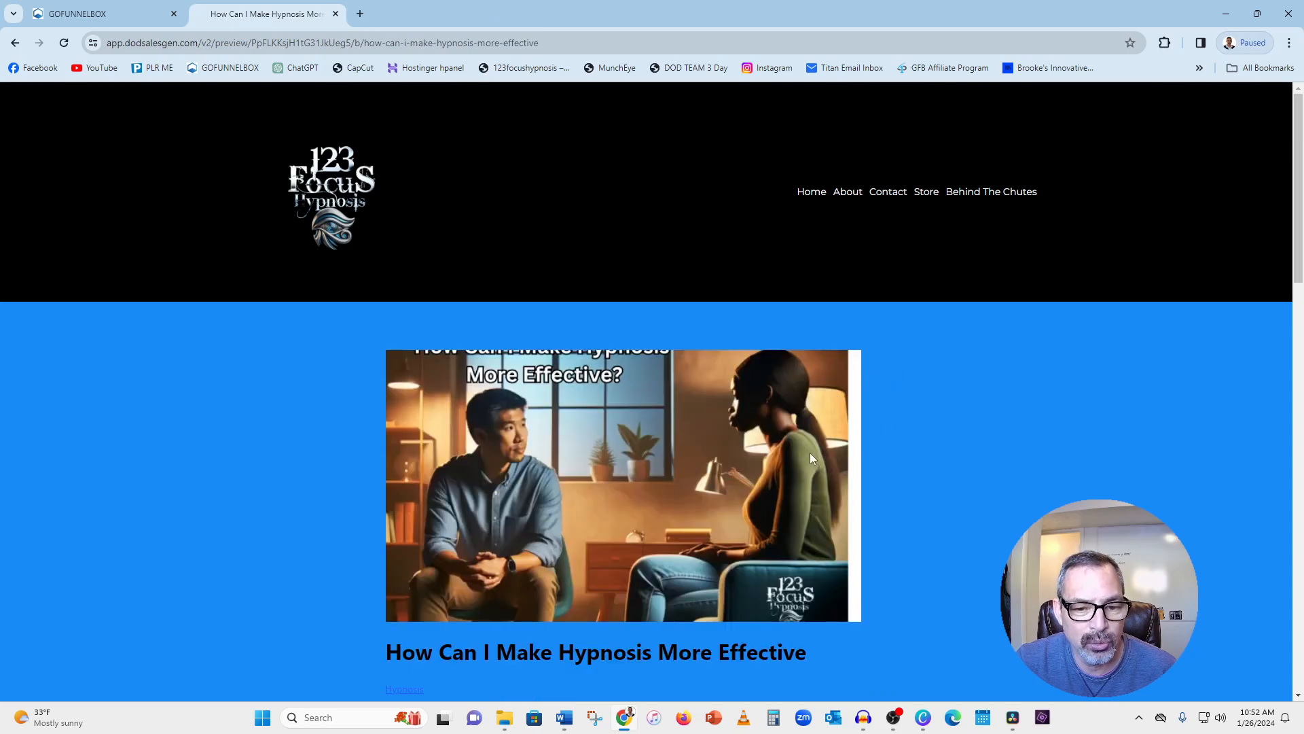
pyautogui.scroll(-4, 1057, 415)
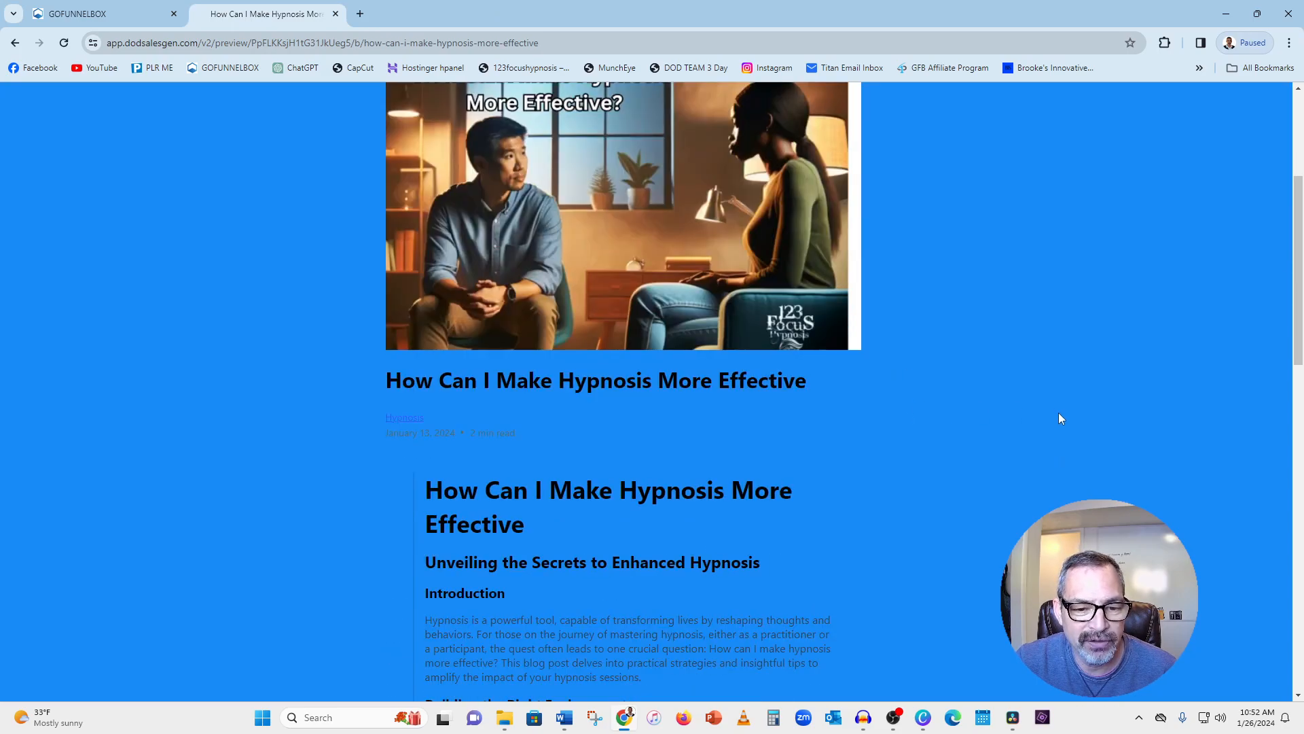
pyautogui.scroll(-10, 1060, 416)
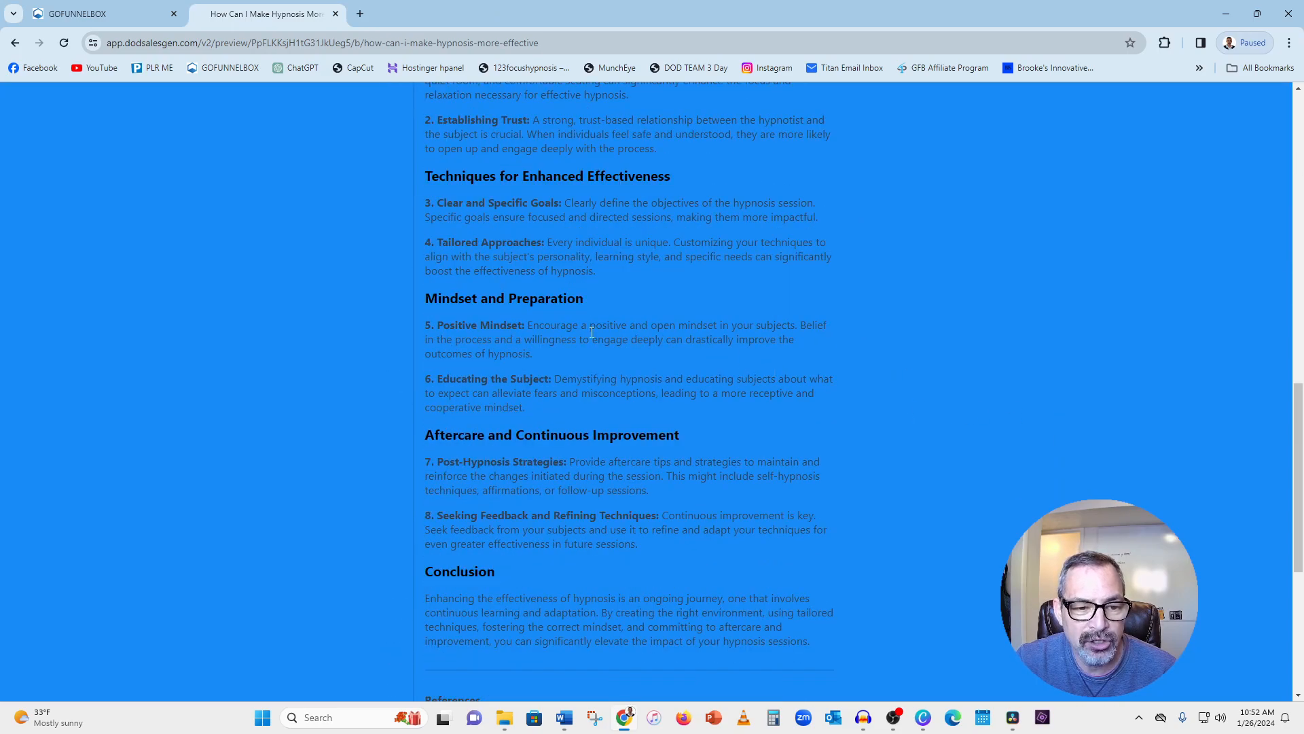
pyautogui.scroll(-5, 684, 342)
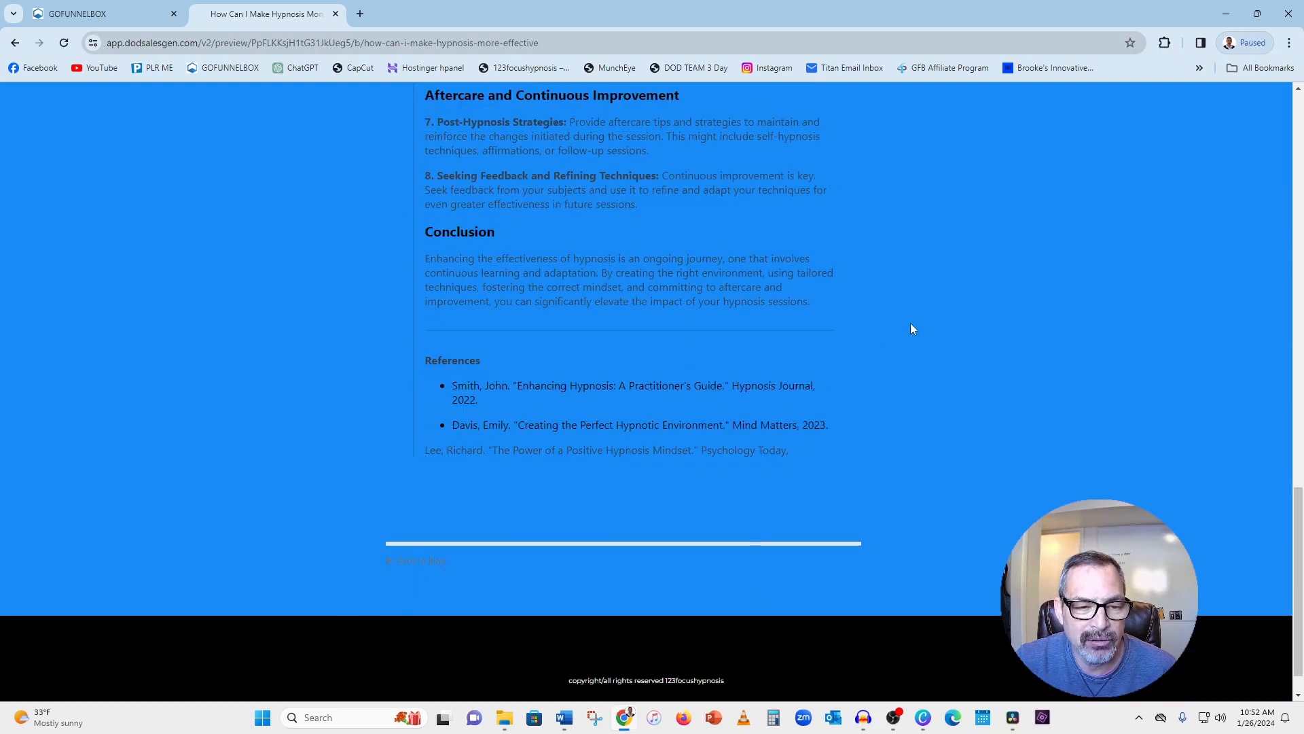
pyautogui.scroll(20, 939, 317)
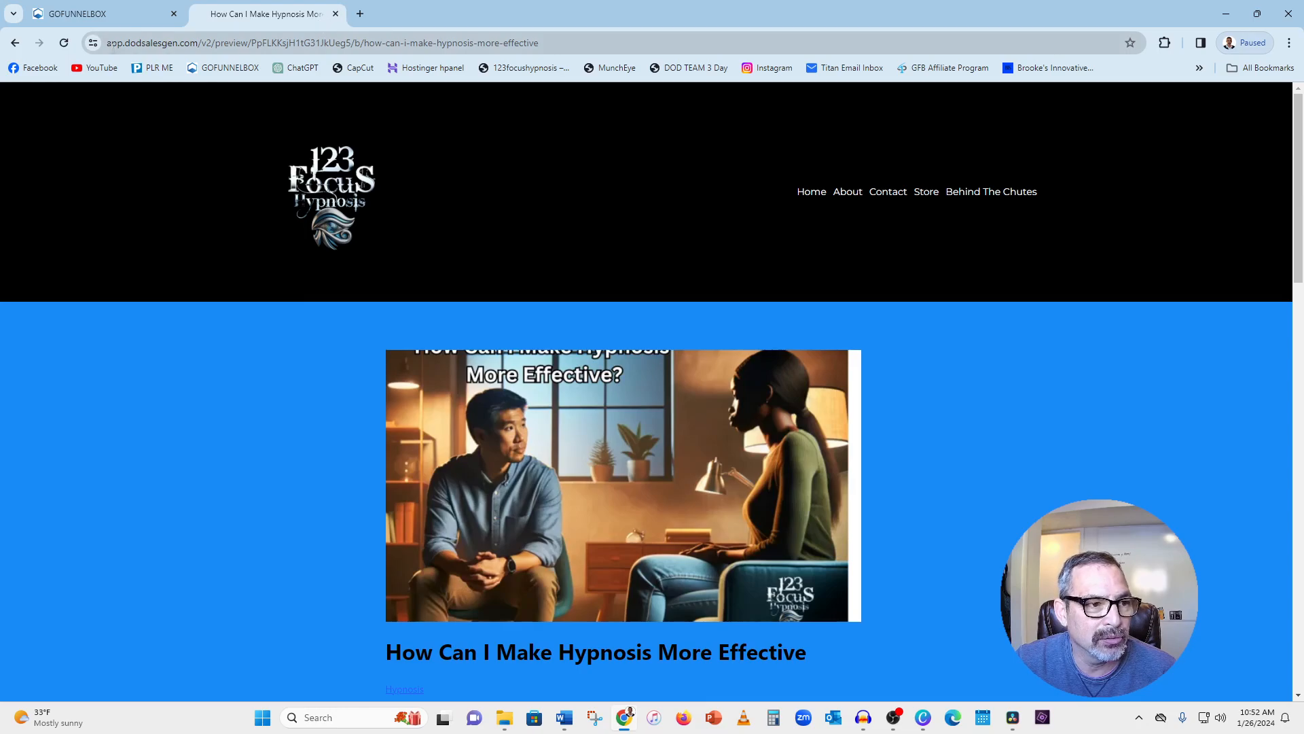
pyautogui.click(15, 43)
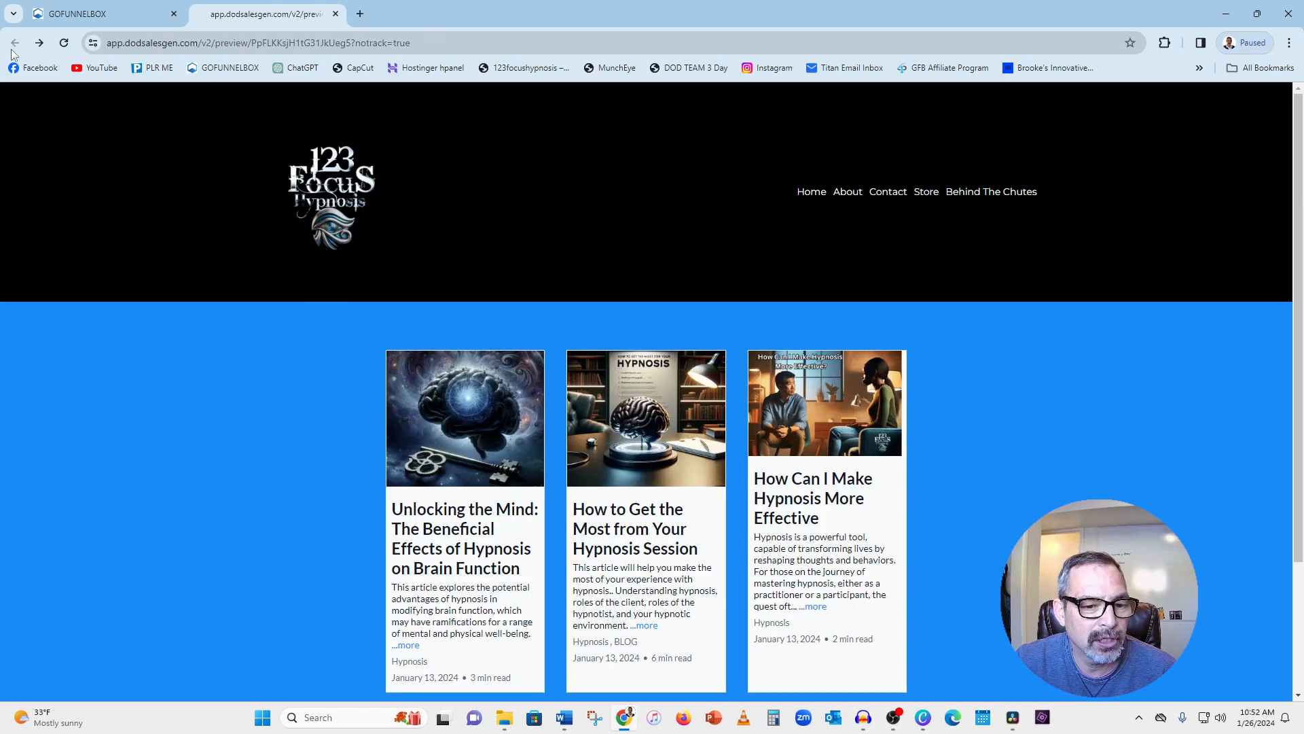
# - View the post "Unlocking the Mind: The Beneficial Effects of Hypnosis on Brain Function" and close the preview
pyautogui.click(446, 423)
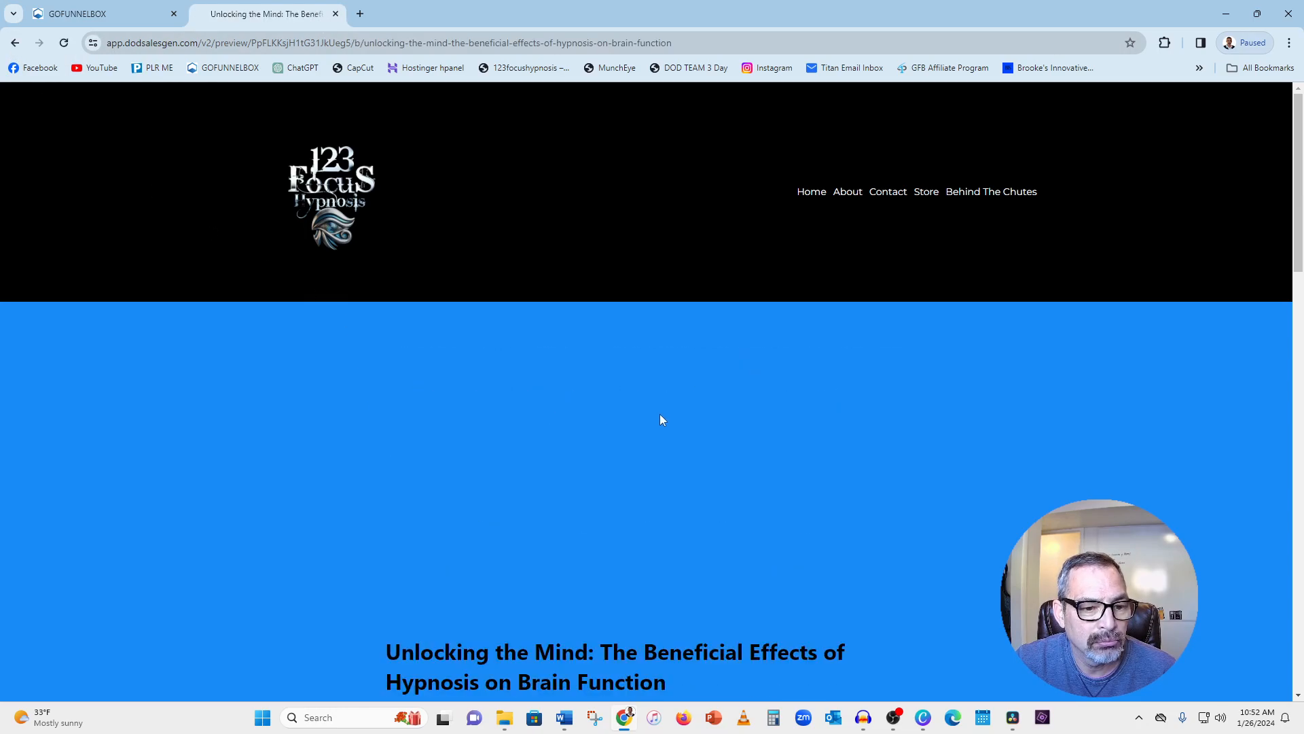
pyautogui.scroll(-5, 661, 415)
pyautogui.scroll(5, 661, 416)
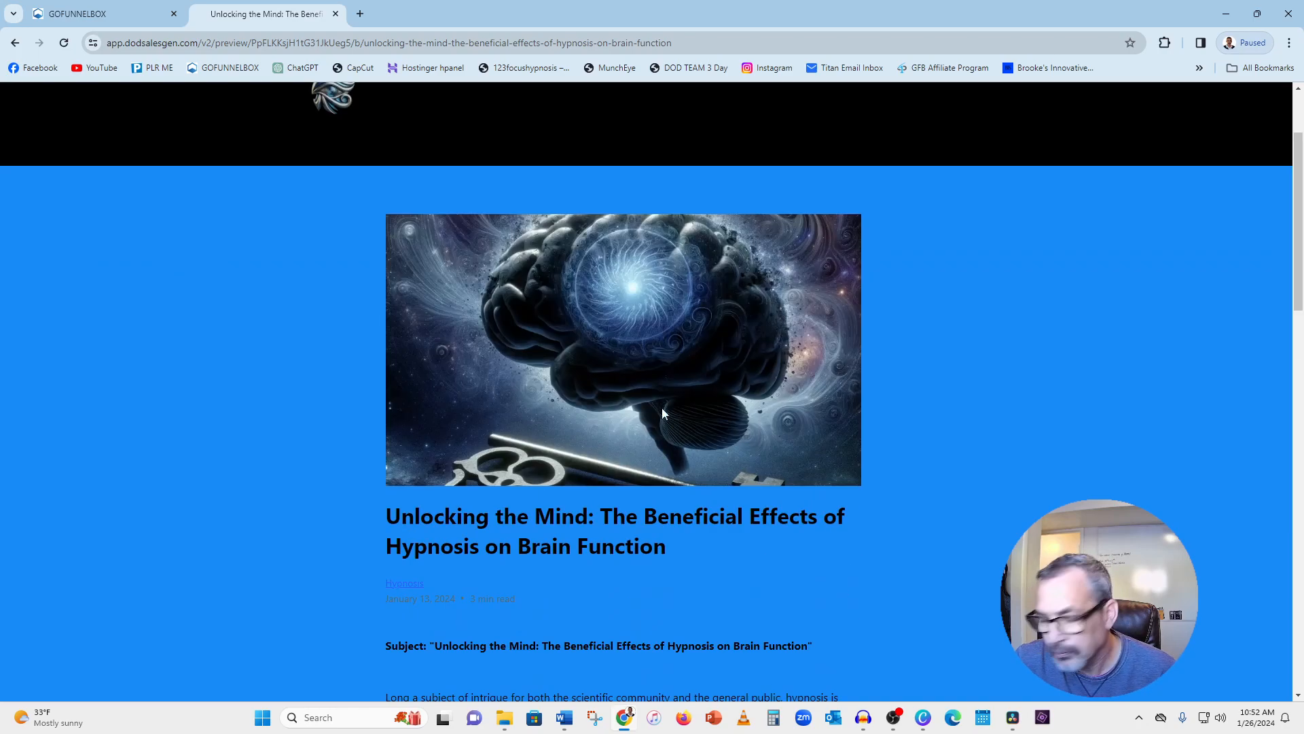
pyautogui.click(336, 14)
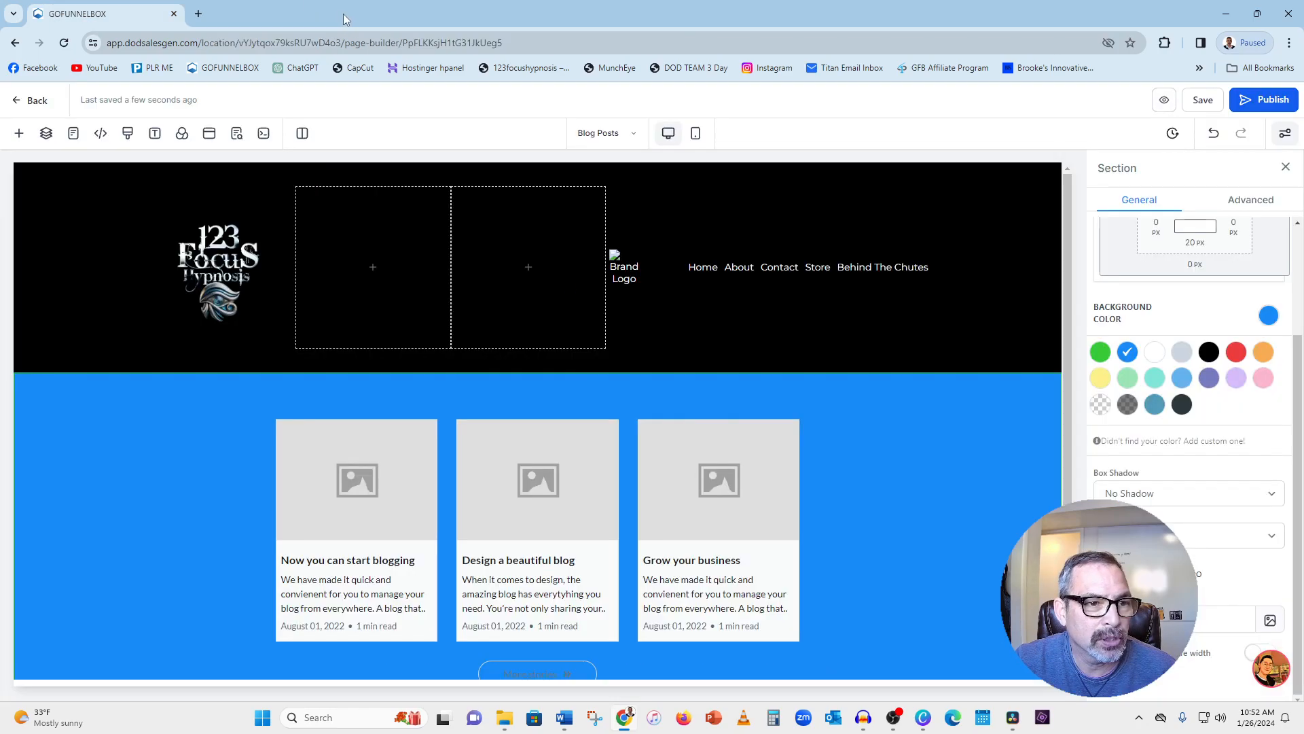